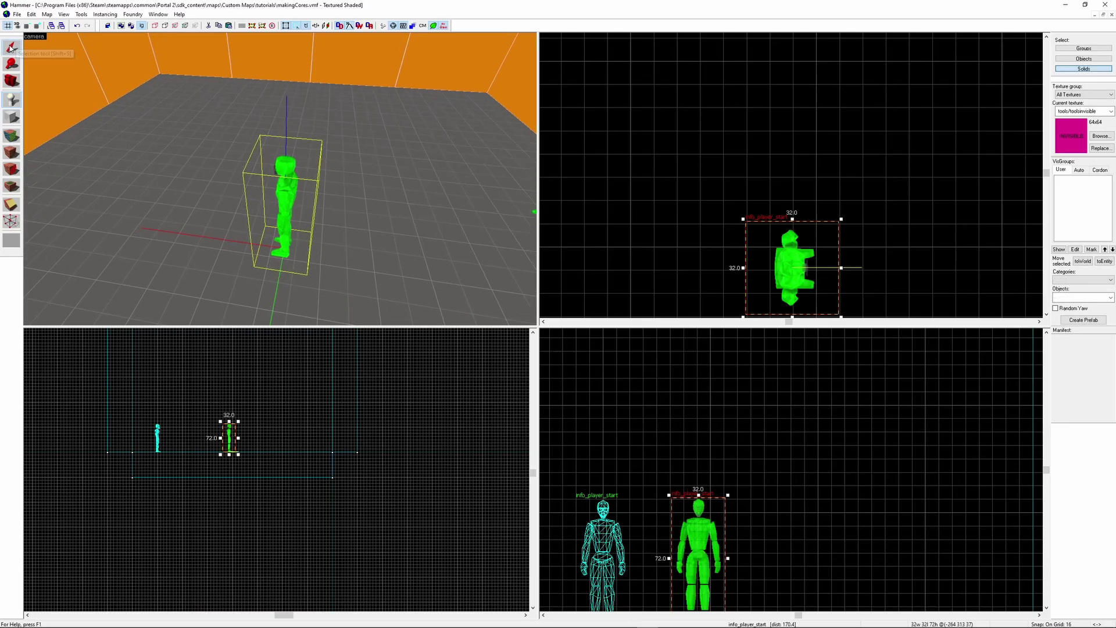
pyautogui.doubleClick(791, 267)
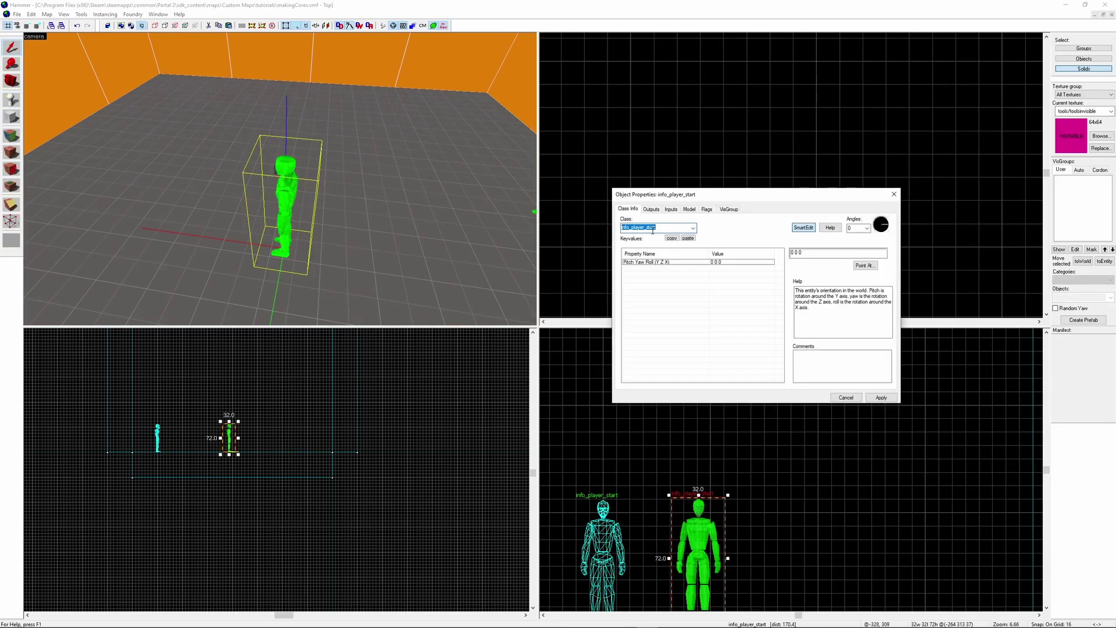
pyautogui.write('npc_persona')
pyautogui.press('Return')
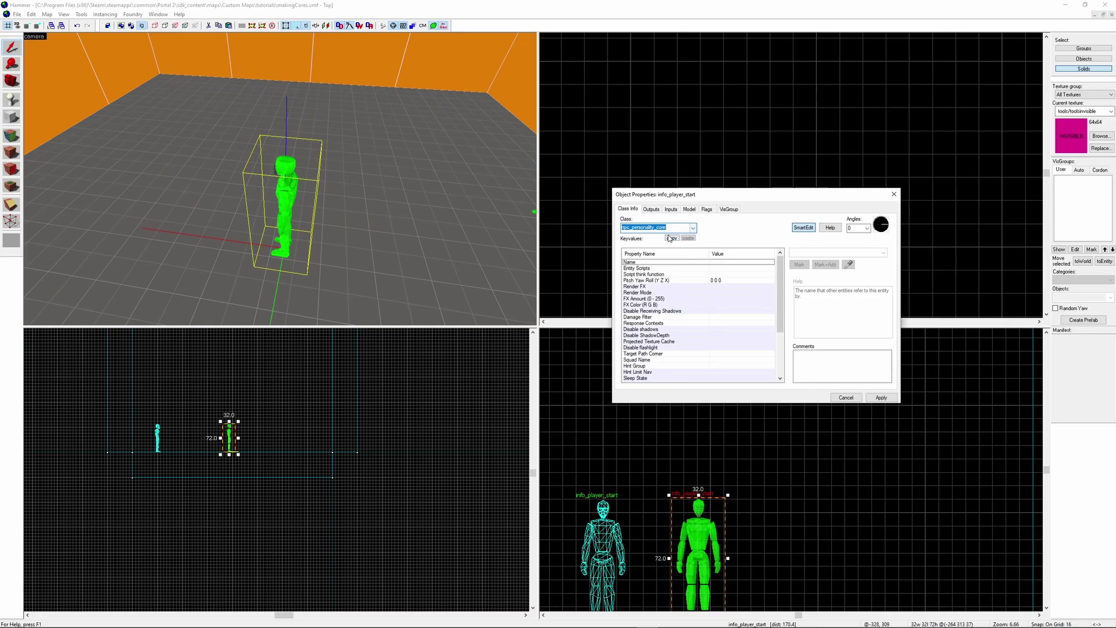
pyautogui.click(796, 254)
pyautogui.write('@sphere')
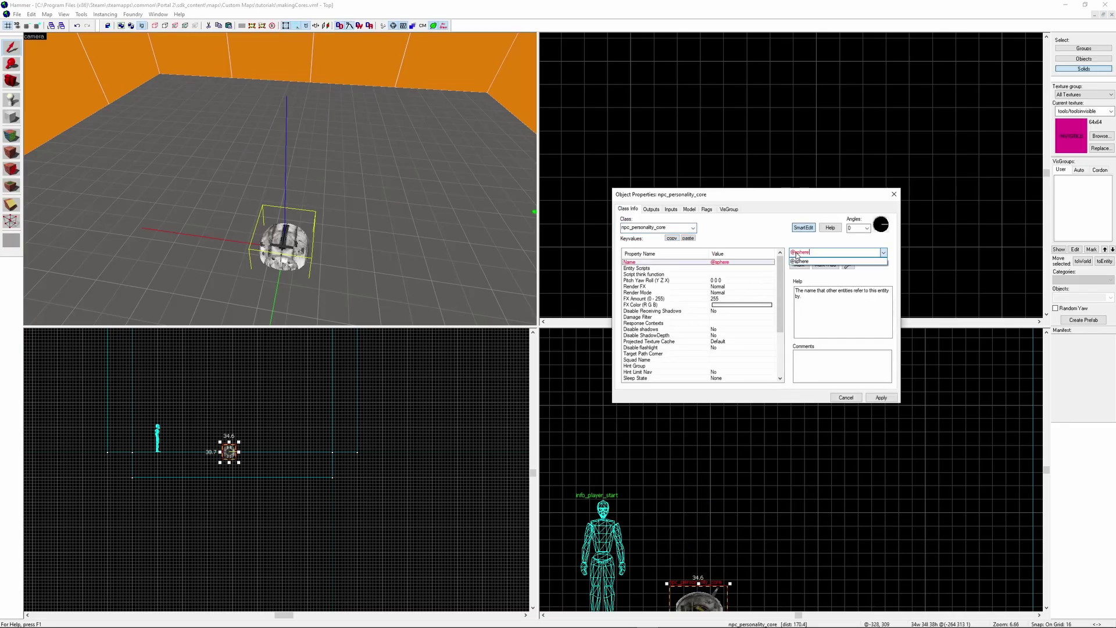
pyautogui.press('Return')
pyautogui.scroll(2, 231, 457)
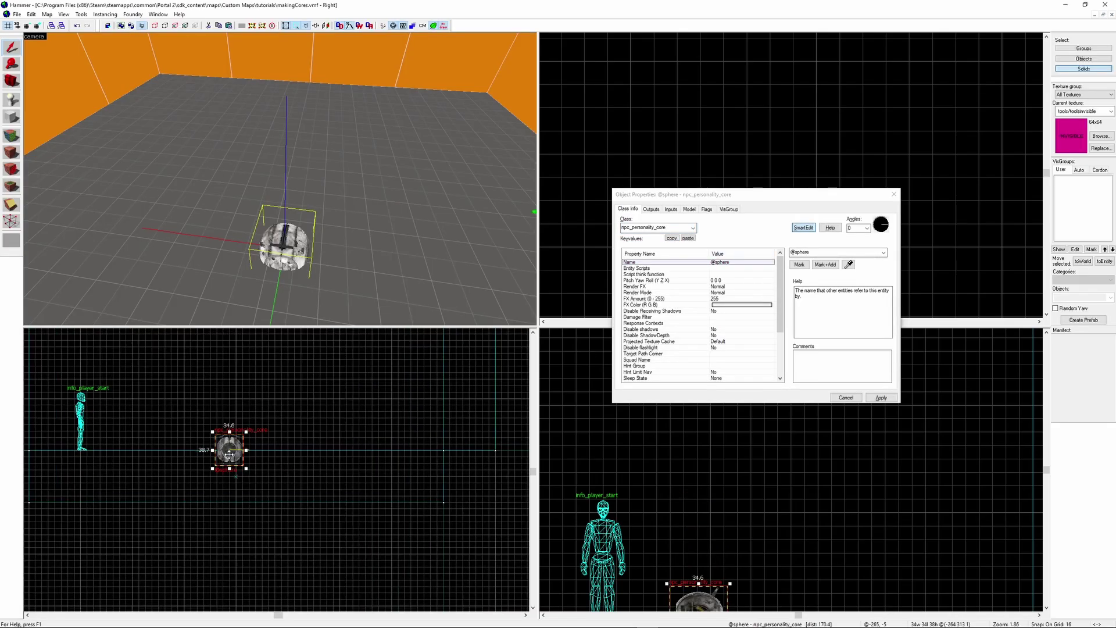
pyautogui.hotkey('ctrl', 'shift', 'e')
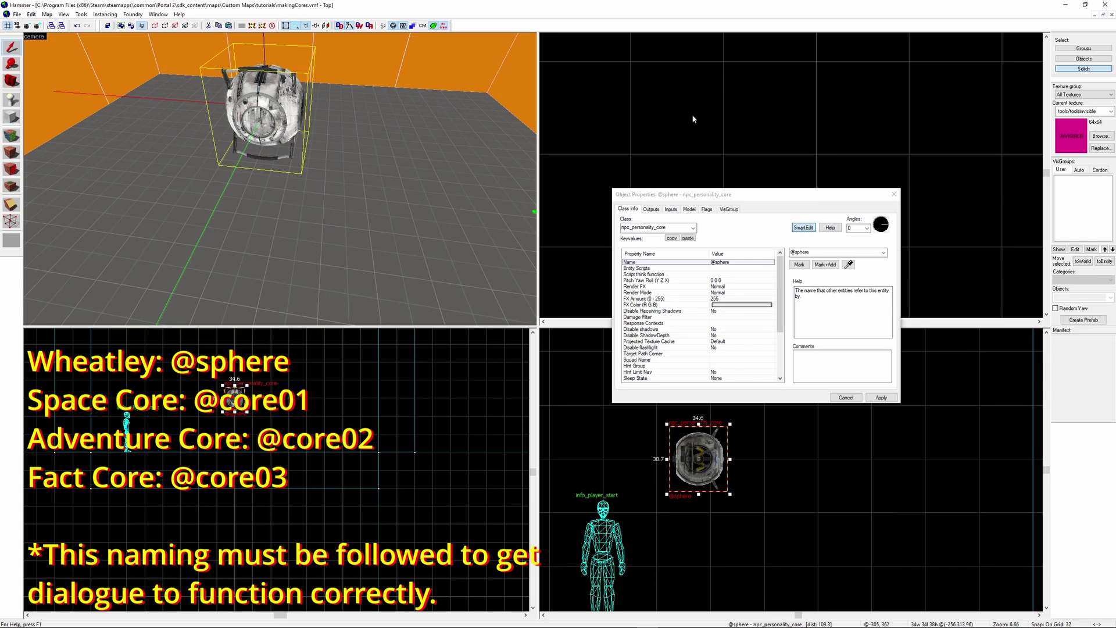
pyautogui.hotkey('ctrl', 'e')
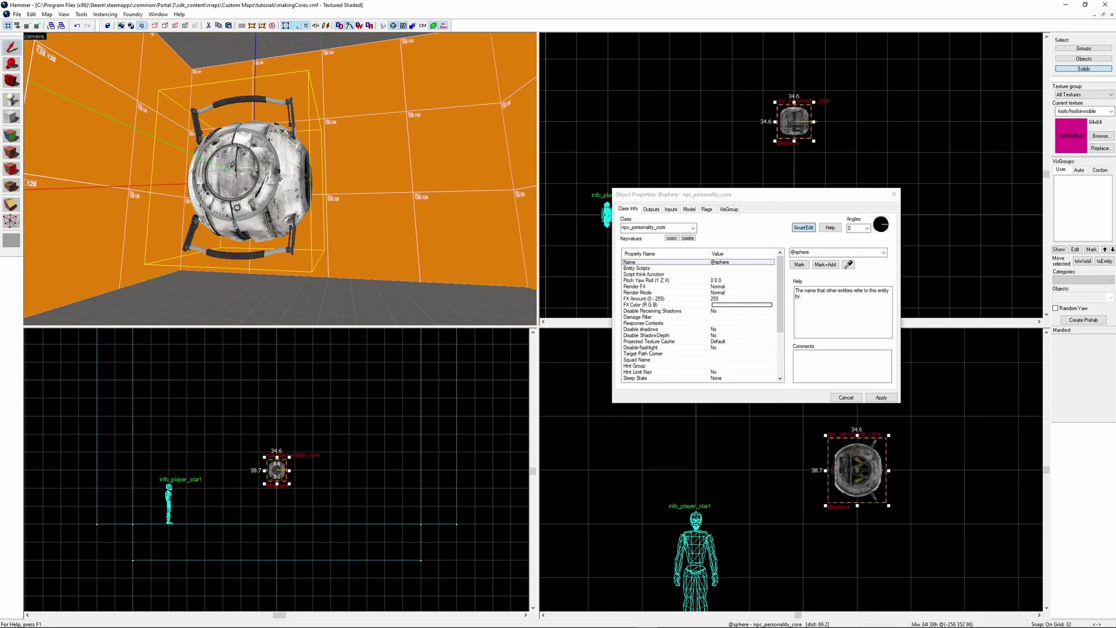
pyautogui.press('z')
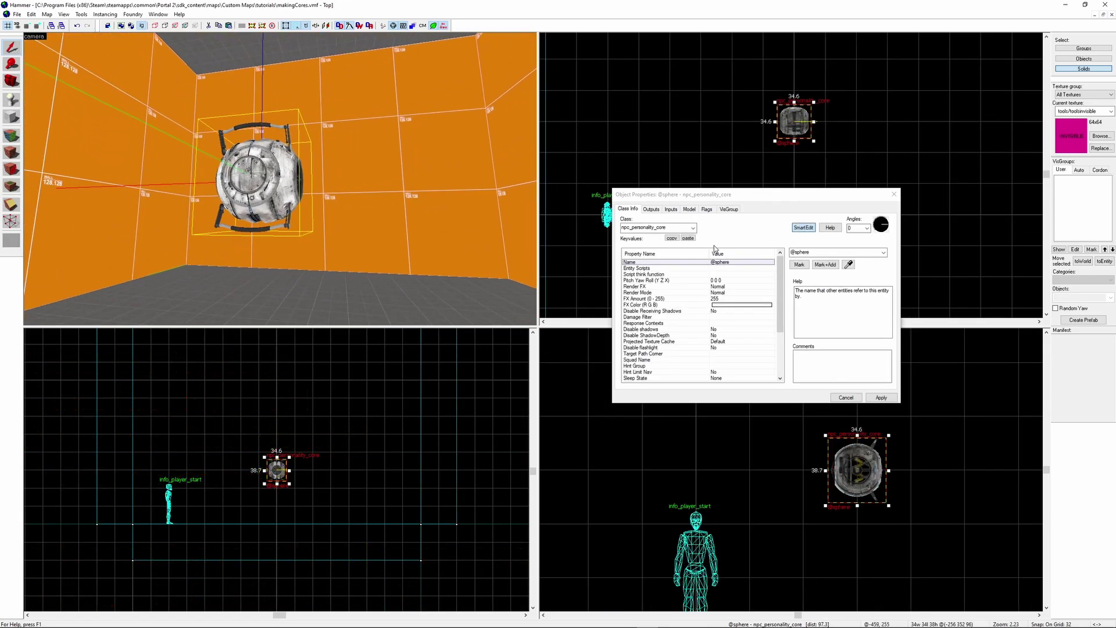
# Check the core's Alt Model Skin choices and leave Use Alternate Skins at No
pyautogui.scroll(-4, 731, 278)
pyautogui.click(730, 372)
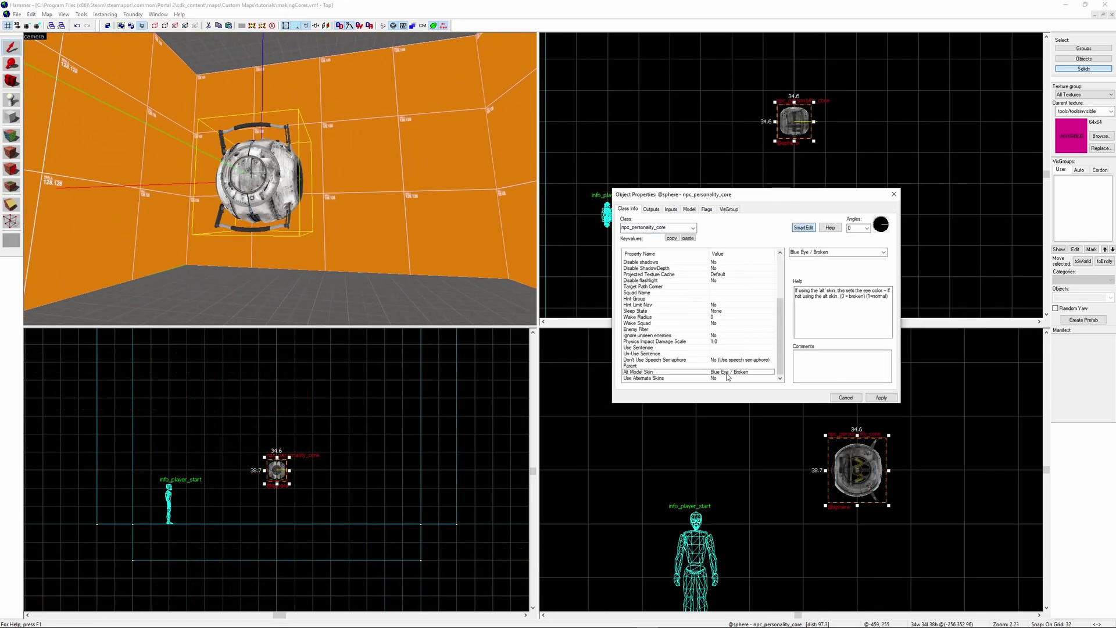
pyautogui.click(883, 252)
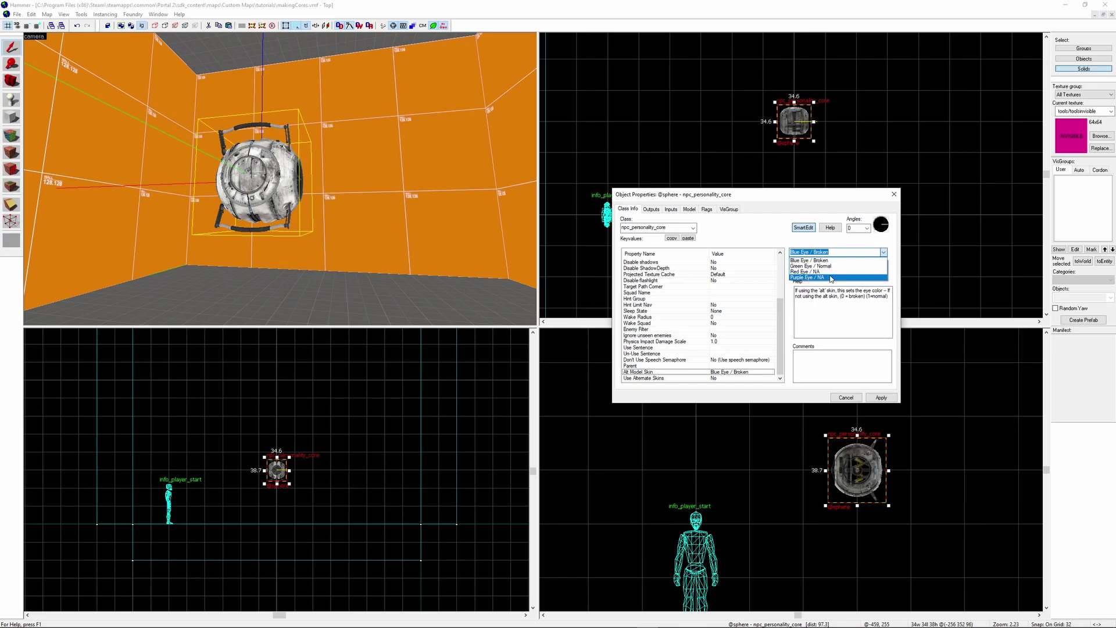
pyautogui.click(817, 331)
pyautogui.click(727, 378)
pyautogui.click(883, 253)
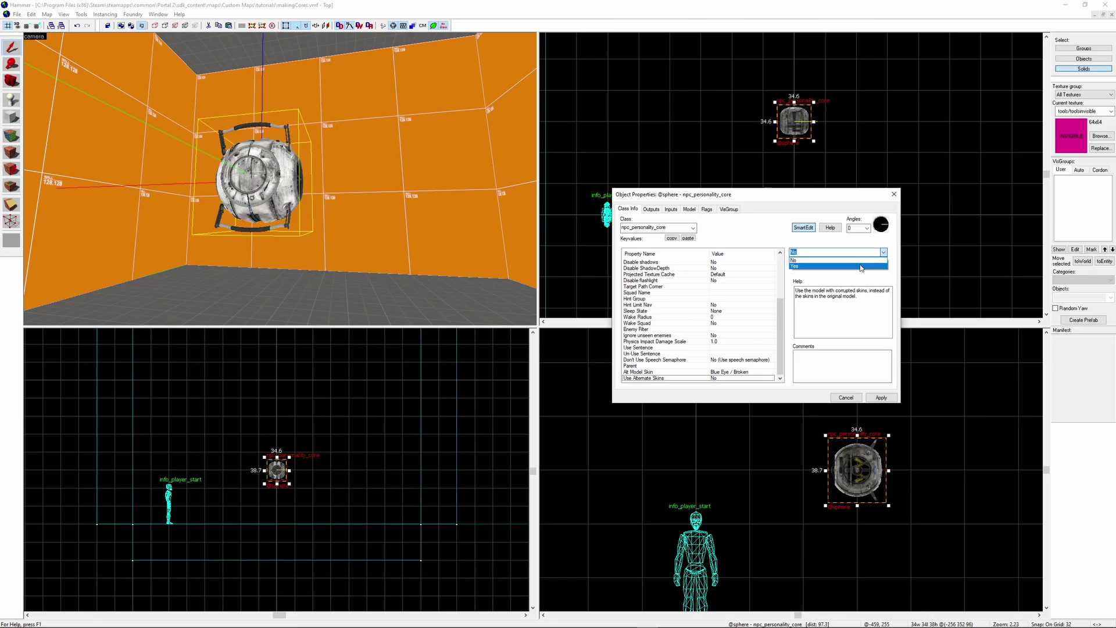
pyautogui.click(861, 269)
pyautogui.click(883, 252)
pyautogui.click(837, 260)
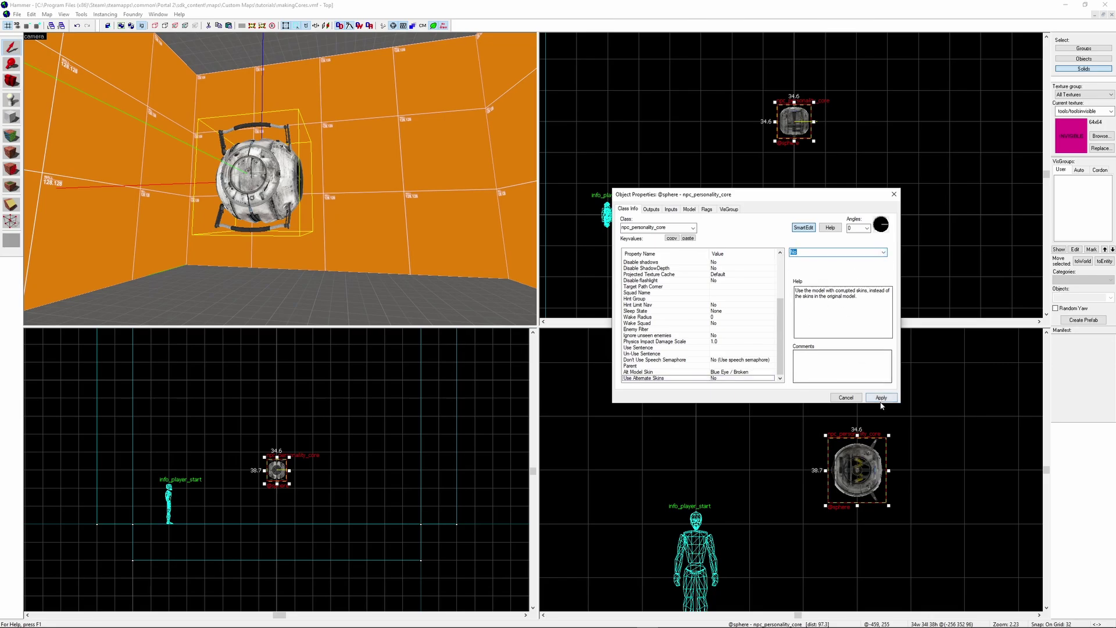
# Apply the core's properties and draw a 16x16x16 block beside it
pyautogui.click(881, 400)
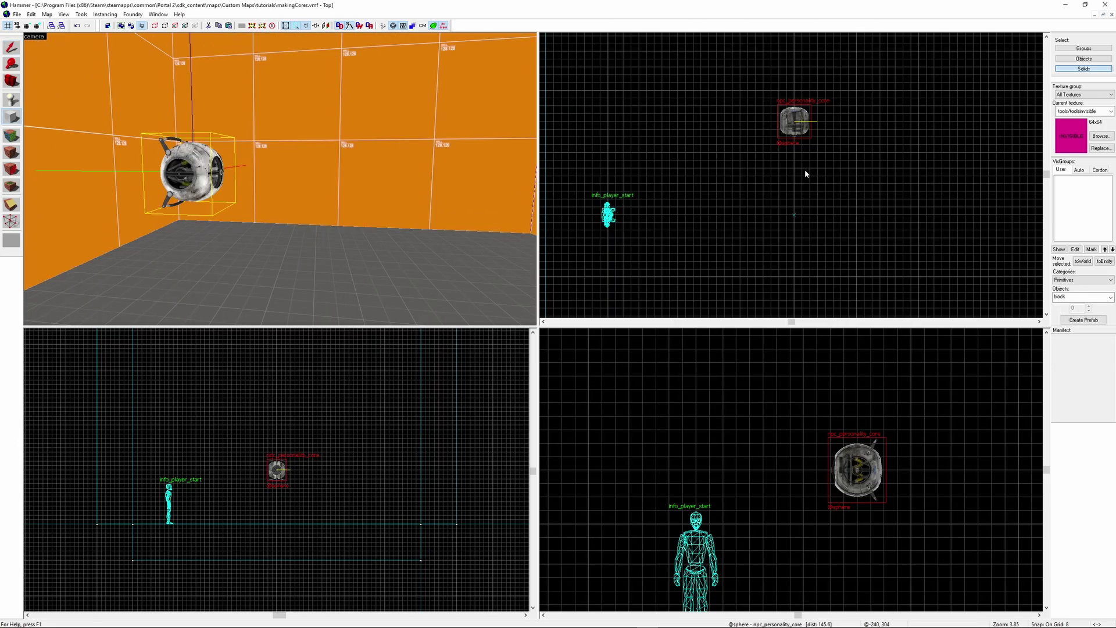
pyautogui.scroll(3, 797, 164)
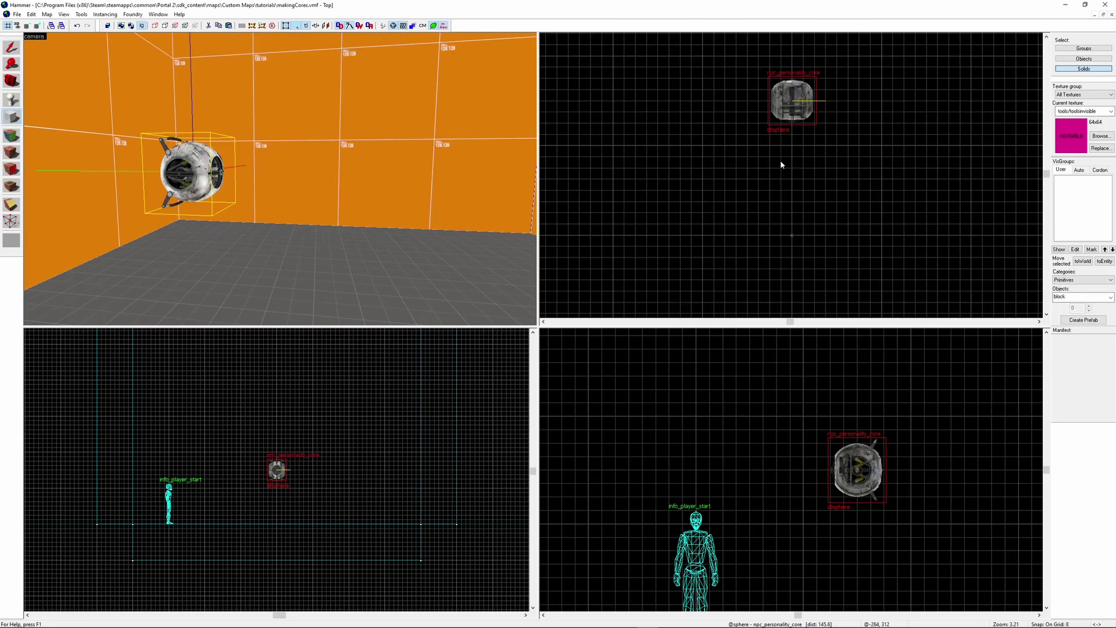
pyautogui.moveTo(782, 159); pyautogui.dragTo(804, 178)
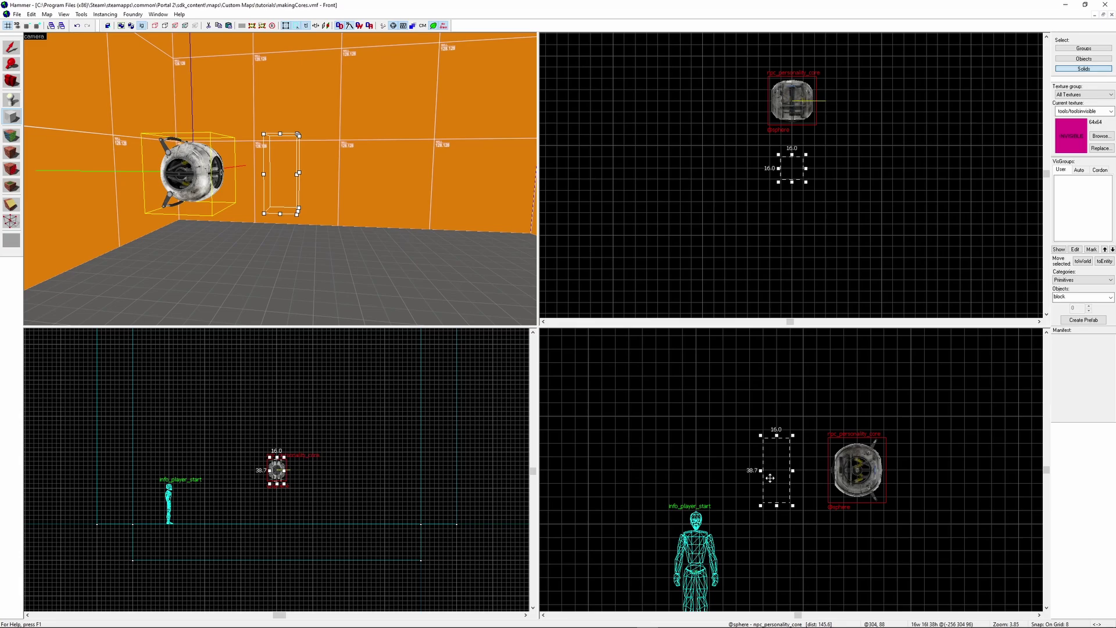
pyautogui.scroll(5, 783, 492)
pyautogui.moveTo(783, 529); pyautogui.dragTo(785, 337)
pyautogui.scroll(-4, 780, 343)
pyautogui.press('Return')
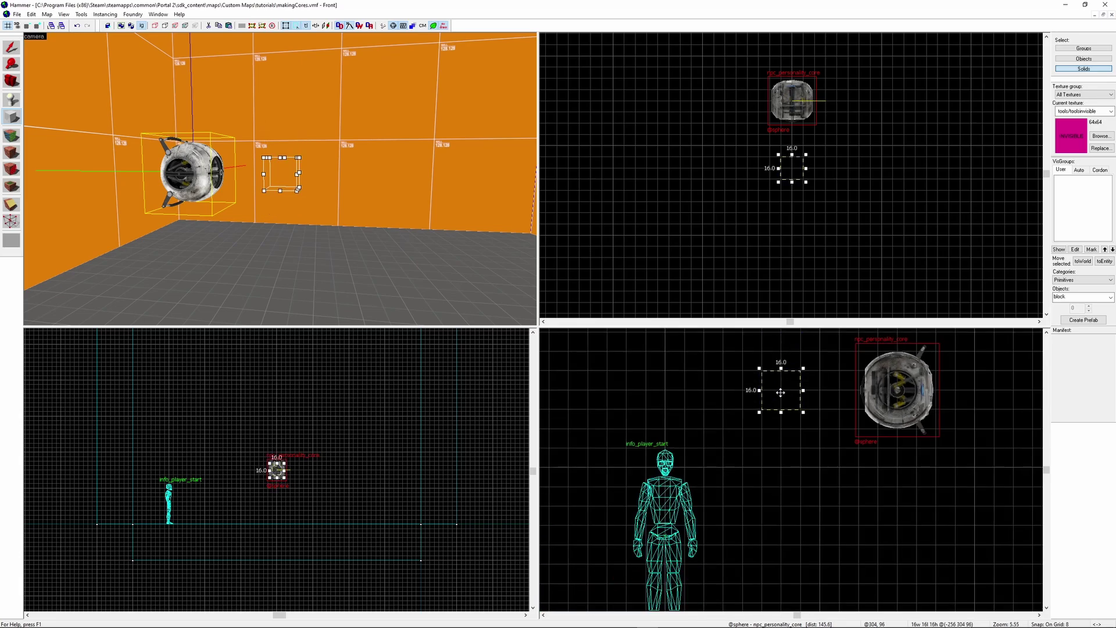
pyautogui.click(12, 49)
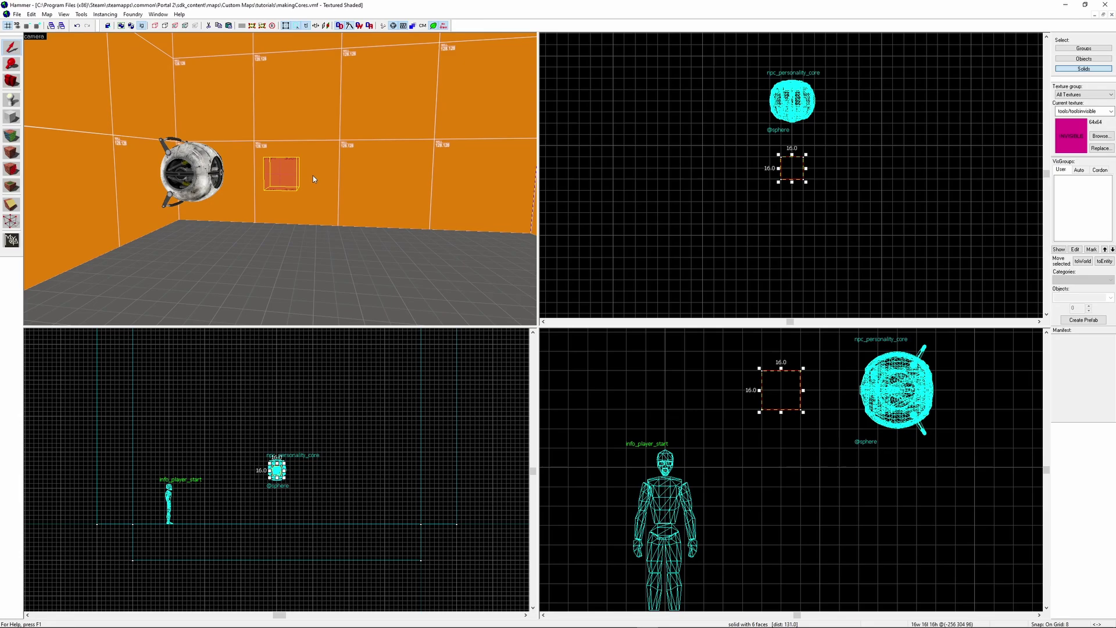
# Tie the block to a func_tank with Yaw rate 0 and Yaw range 0
pyautogui.hotkey('ctrl', 't')
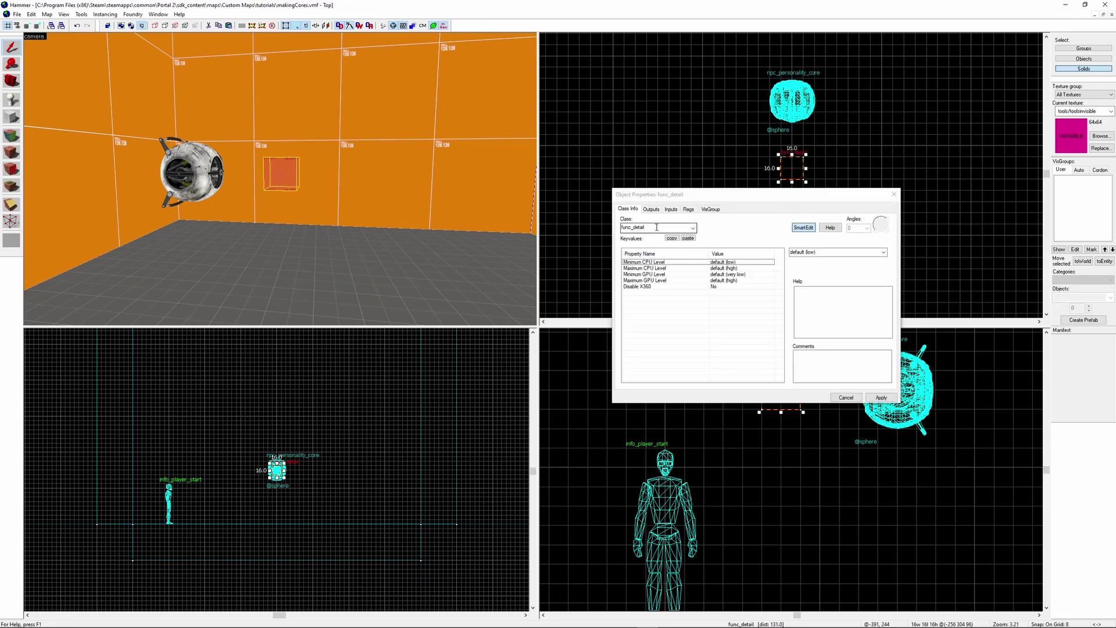
pyautogui.click(663, 227)
pyautogui.write('func_t')
pyautogui.click(663, 238)
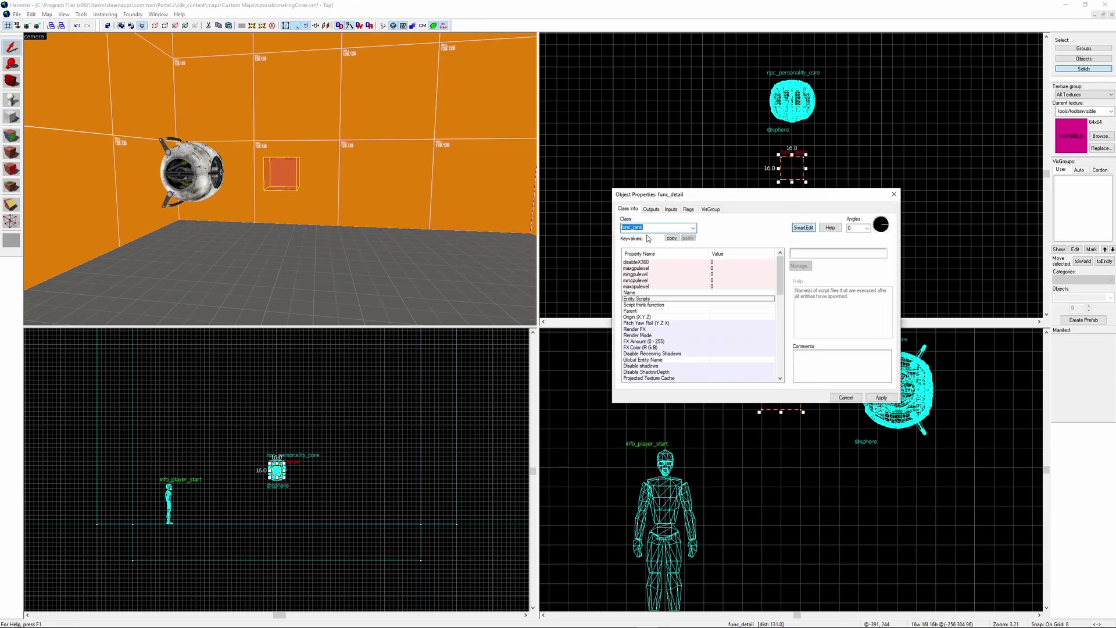
pyautogui.scroll(-2, 745, 297)
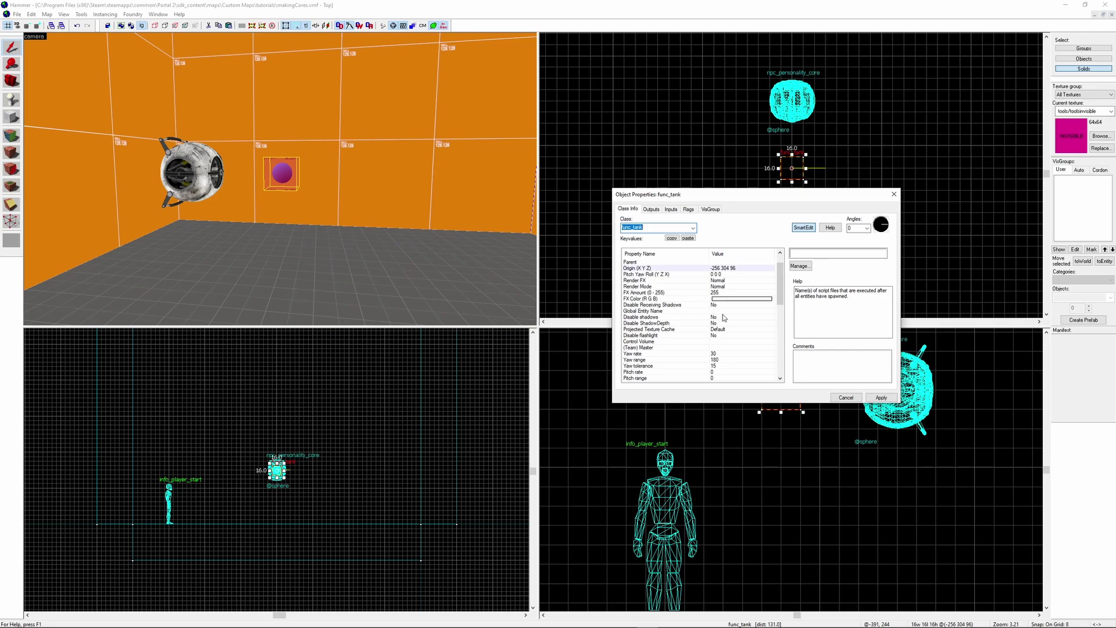
pyautogui.click(719, 335)
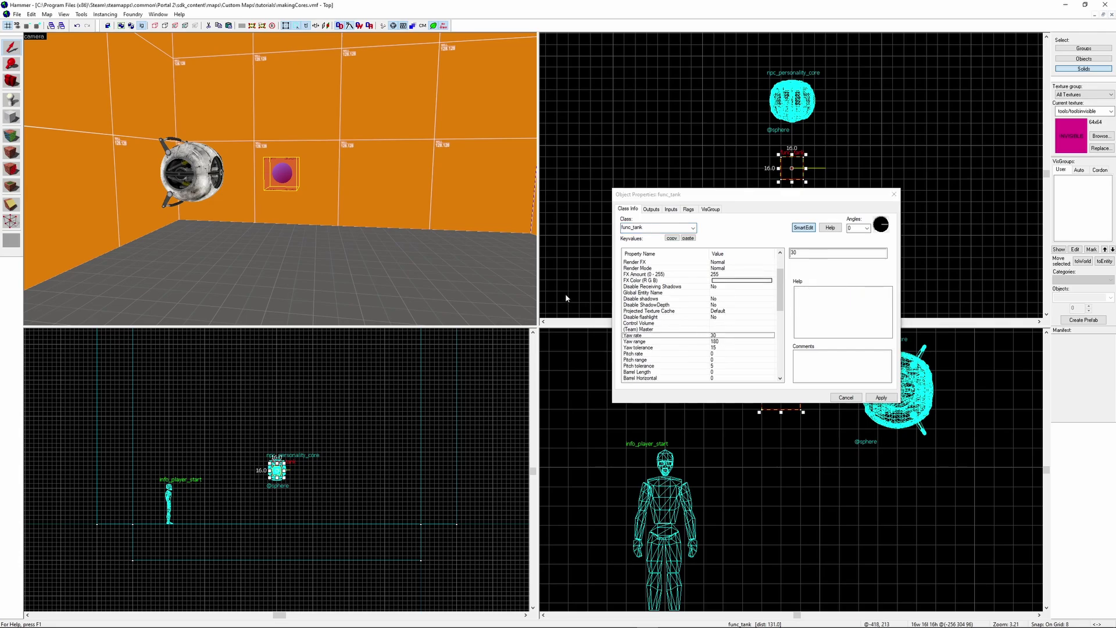
pyautogui.doubleClick(808, 256)
pyautogui.write('0')
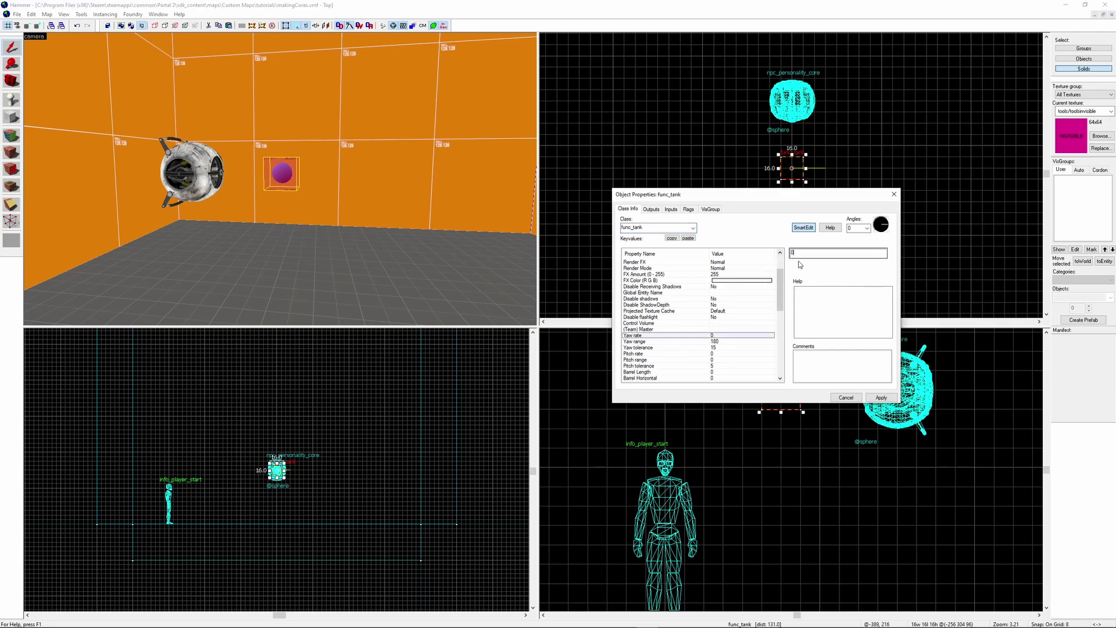
pyautogui.scroll(-1, 720, 324)
pyautogui.click(719, 325)
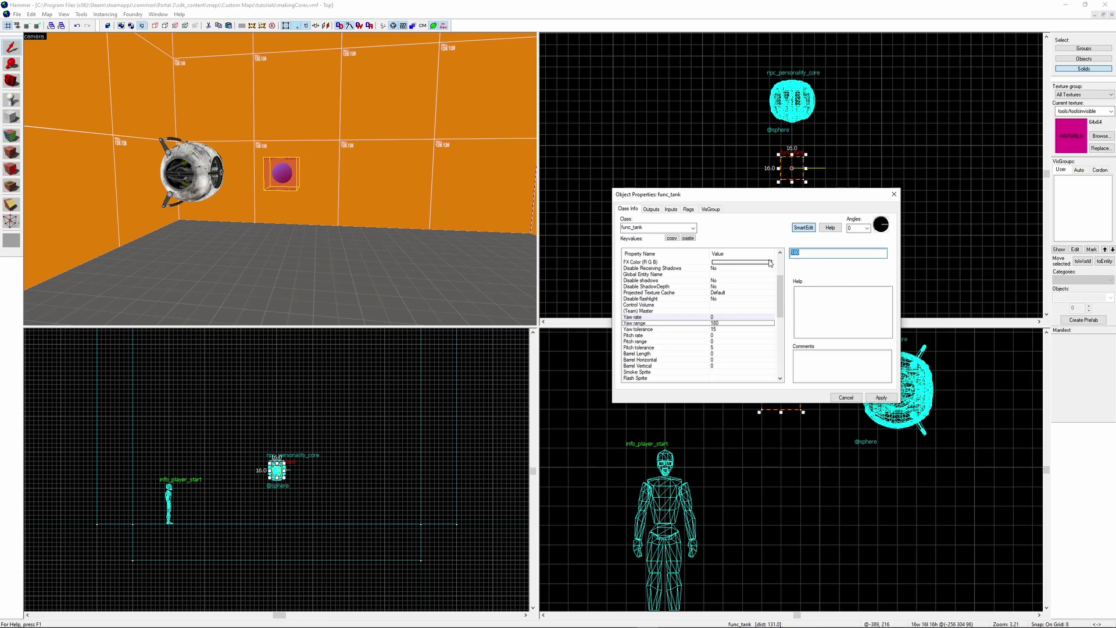
pyautogui.write('0')
pyautogui.press('Return')
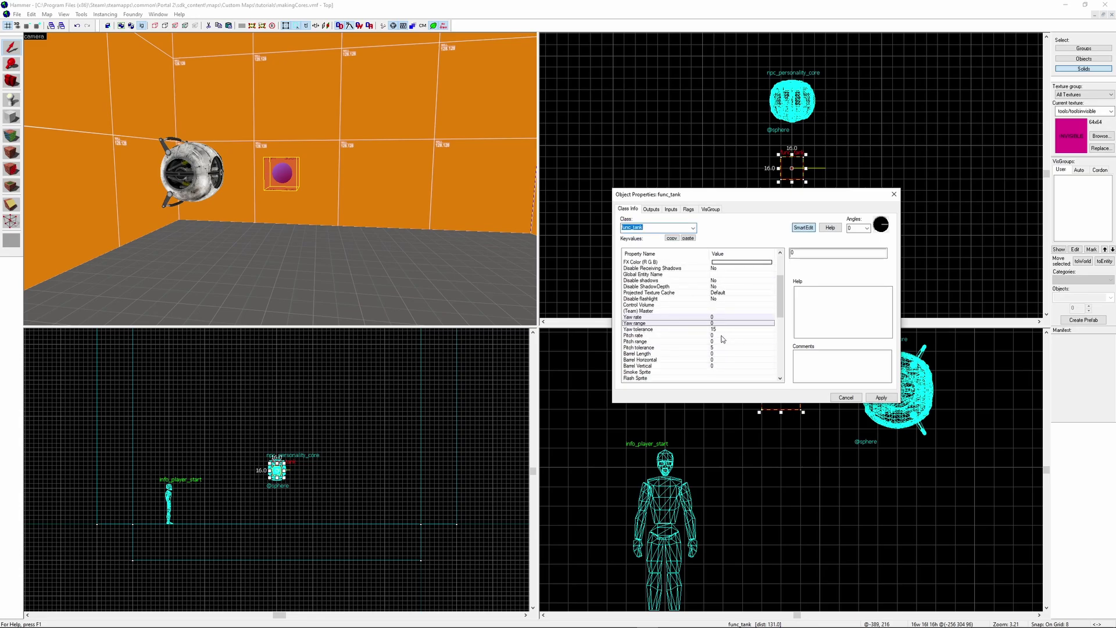
# Set the func_tank's Pitch rate to 60 and Pitch range to 180
pyautogui.click(721, 336)
pyautogui.doubleClick(802, 254)
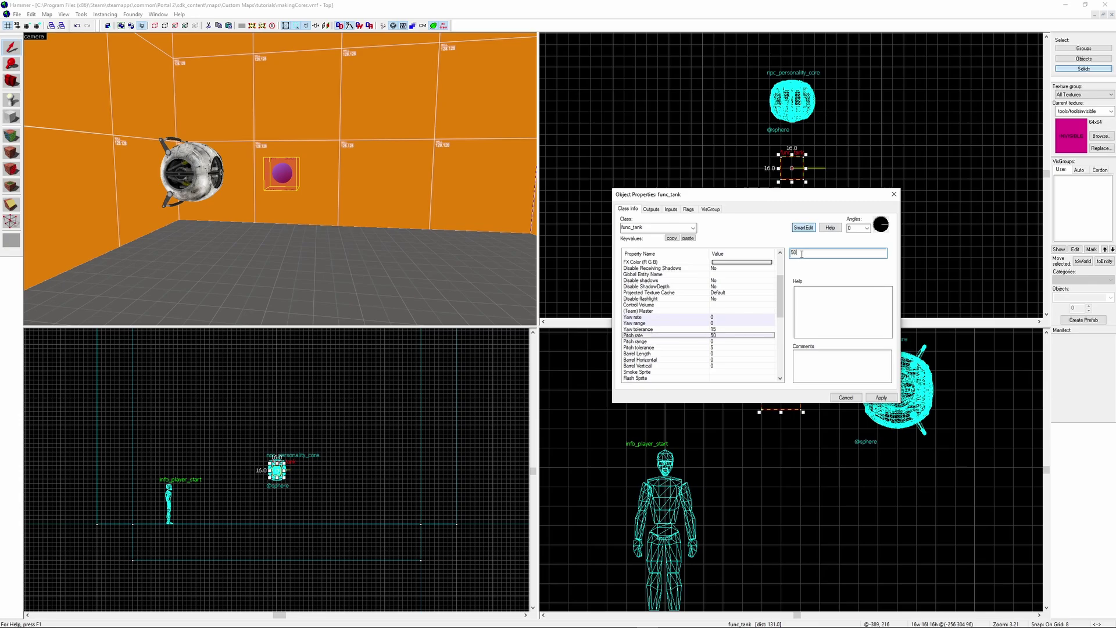
pyautogui.write('60')
pyautogui.press('Return')
pyautogui.scroll(-5, 685, 308)
pyautogui.click(683, 305)
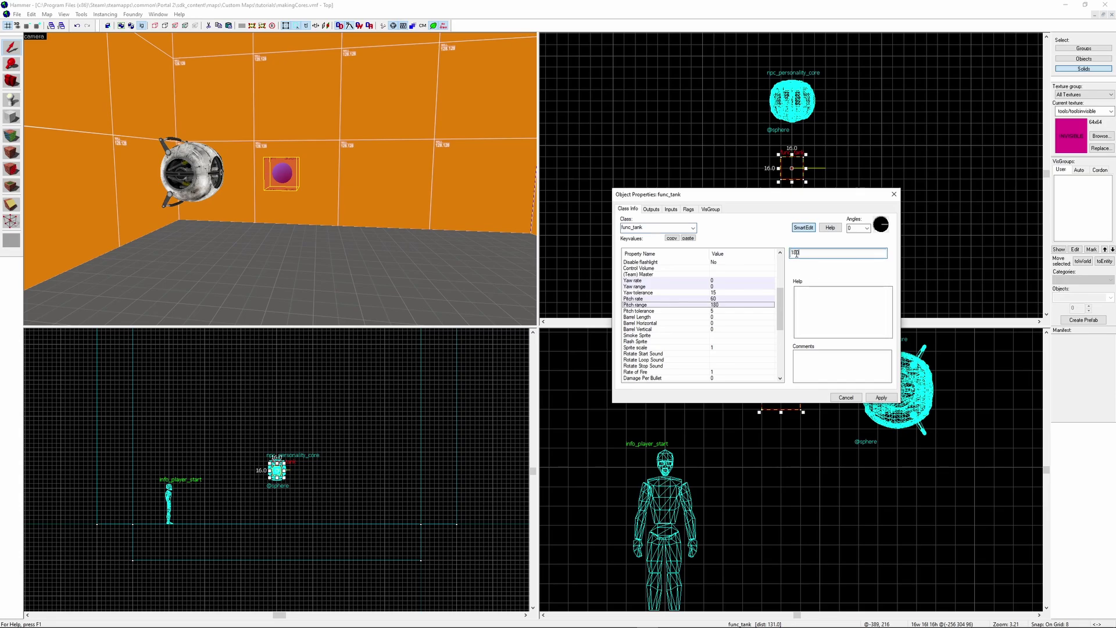
pyautogui.press('Return')
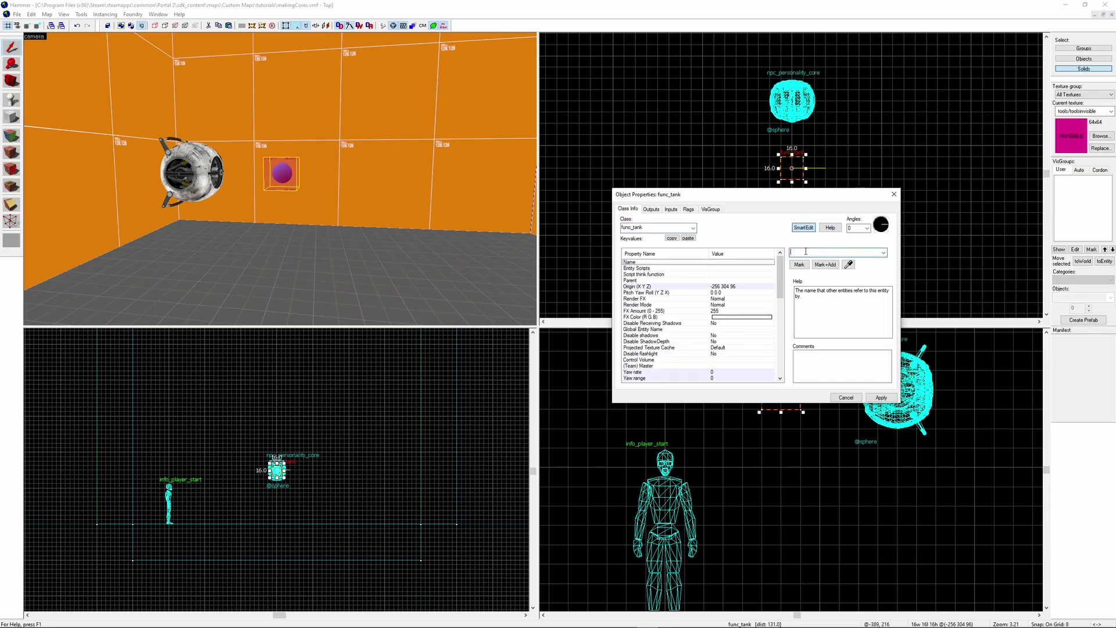
# Name the tank sphere_tankpitch, then rename it to sphere_tankyaw
pyautogui.write('sphere_tank')
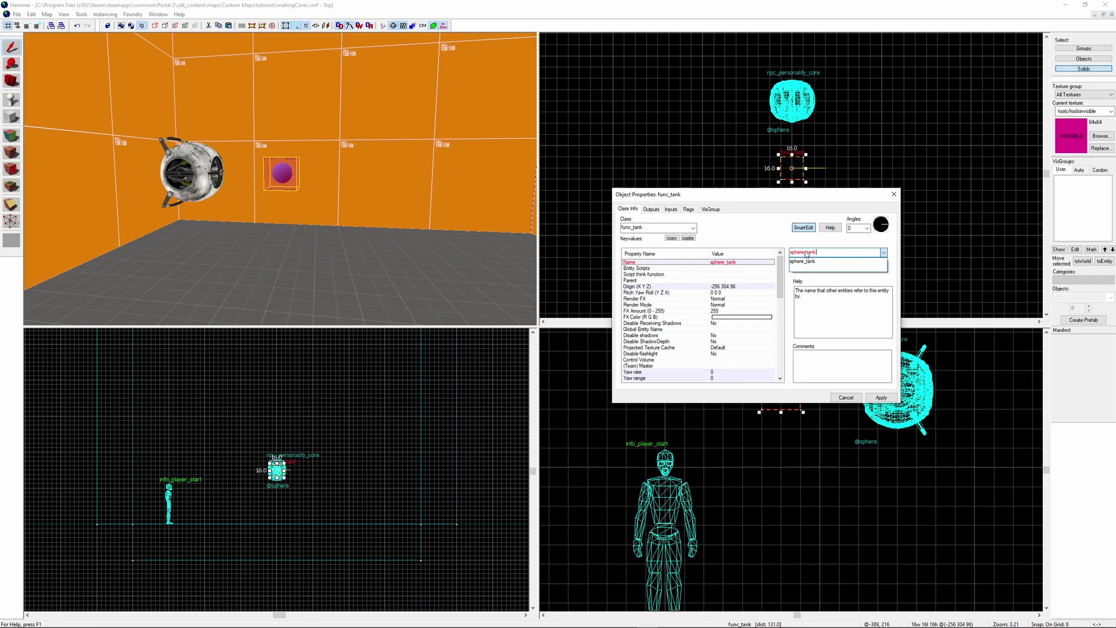
pyautogui.write('pitch')
pyautogui.press('Return')
pyautogui.scroll(3, 762, 158)
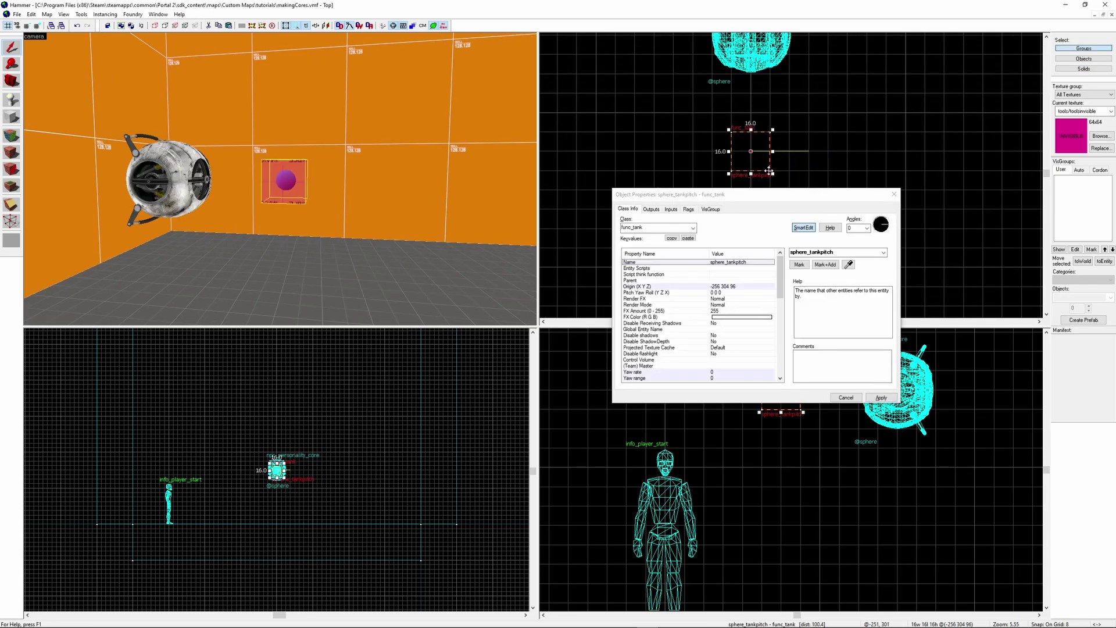
pyautogui.click(838, 252)
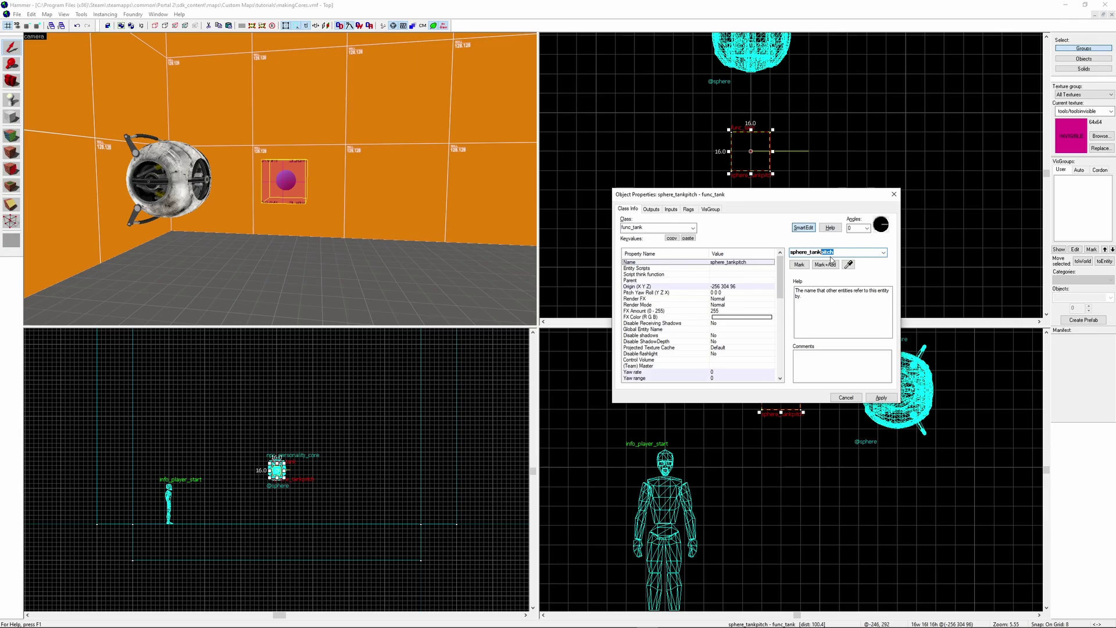
pyautogui.write('yaw')
pyautogui.press('Return')
# Set sphere_tankyaw's Yaw rate 120, Yaw range 360 and Pitch rate 0
pyautogui.scroll(-2, 759, 316)
pyautogui.click(722, 336)
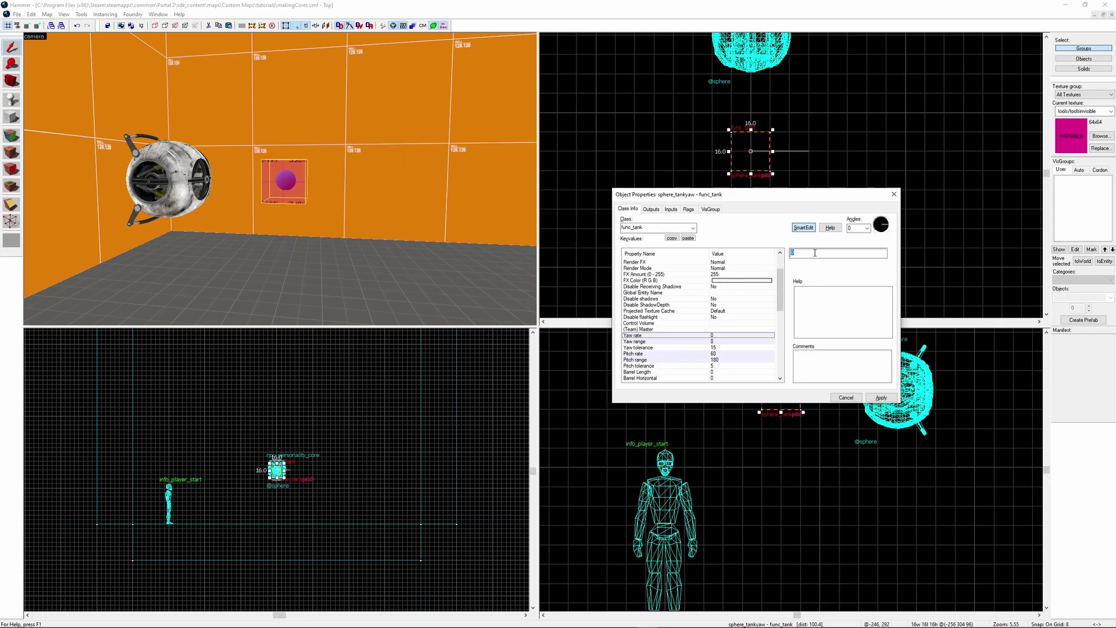
pyautogui.scroll(-3, 735, 290)
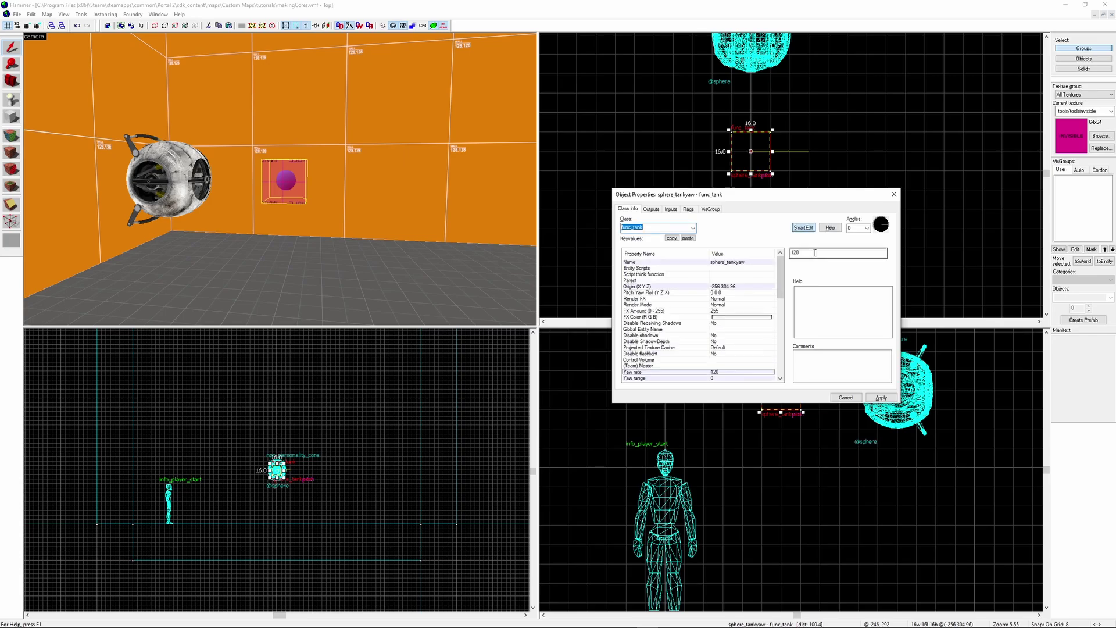
pyautogui.click(727, 286)
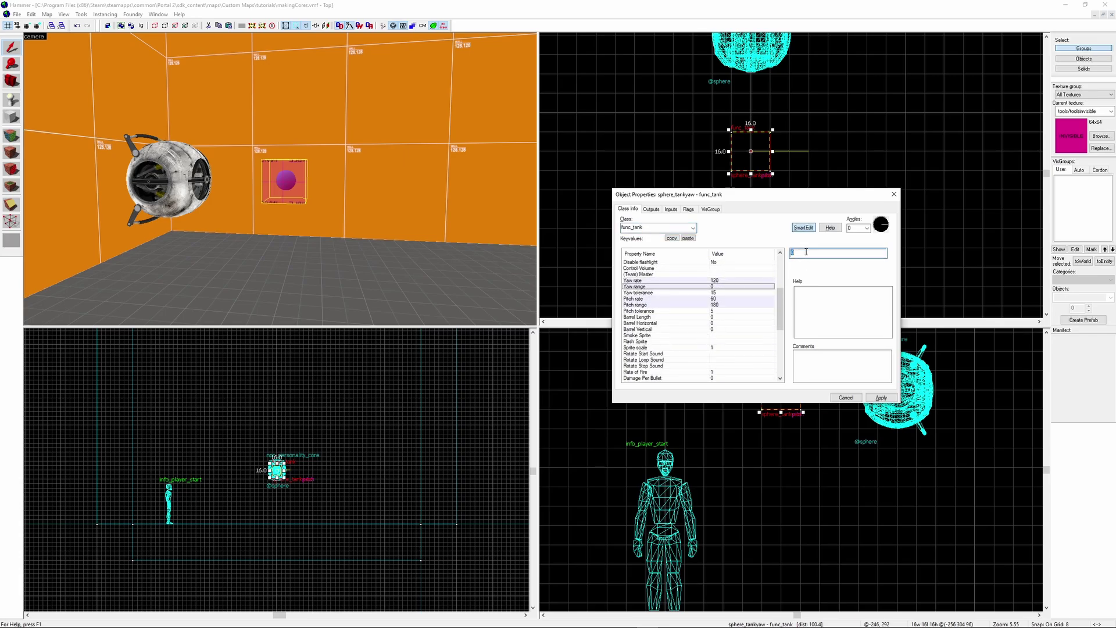
pyautogui.click(724, 299)
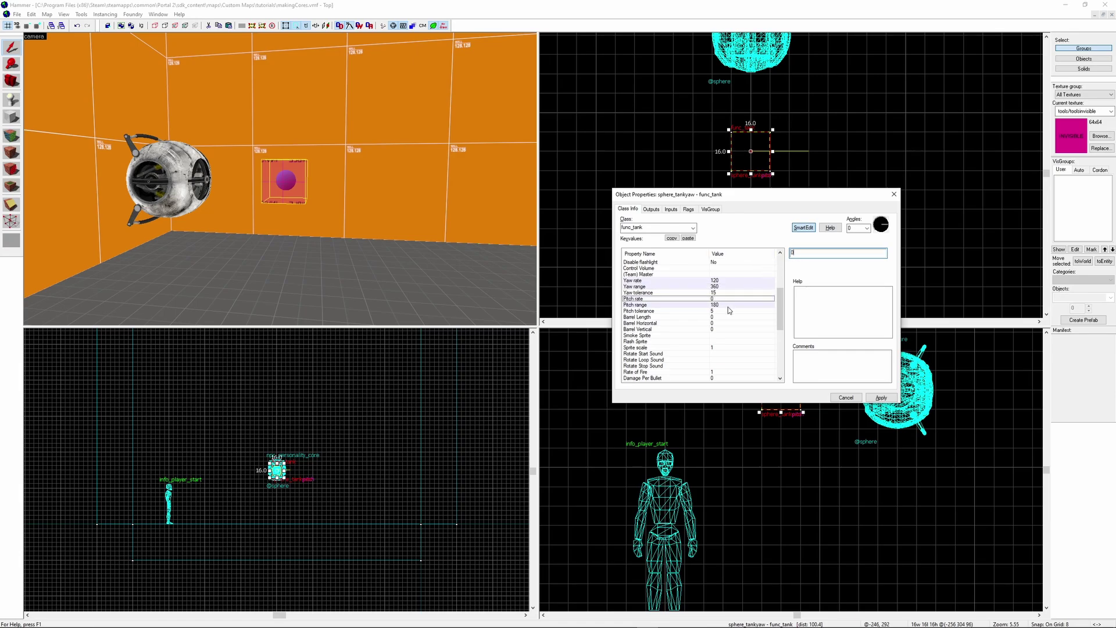
# Flag sphere_tankyaw as Non-solid and apply it
pyautogui.click(688, 209)
pyautogui.click(625, 286)
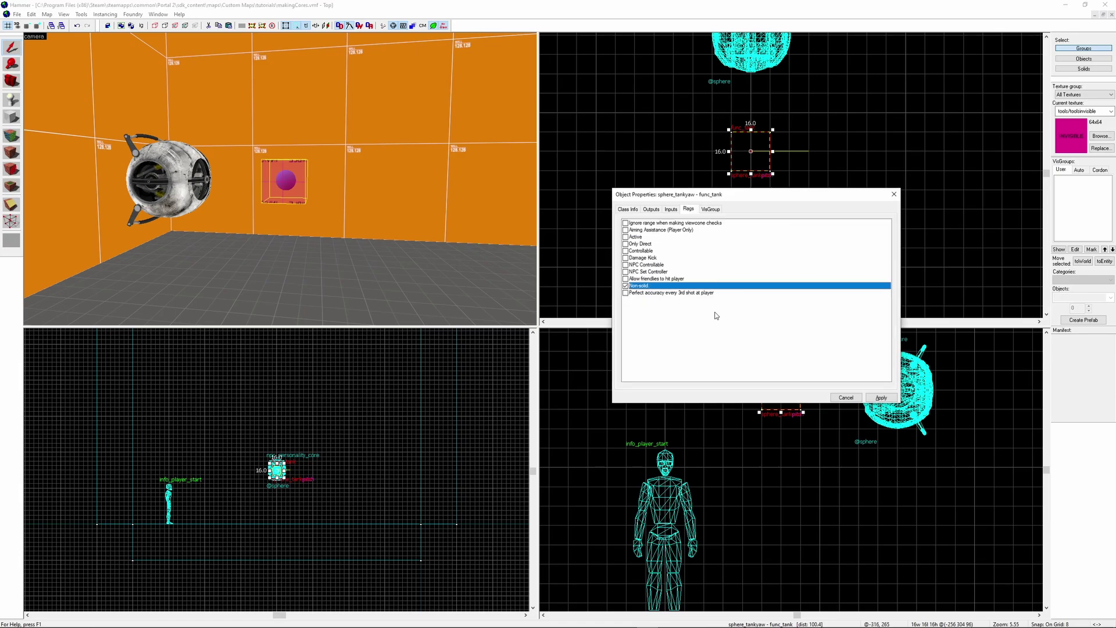
pyautogui.click(882, 398)
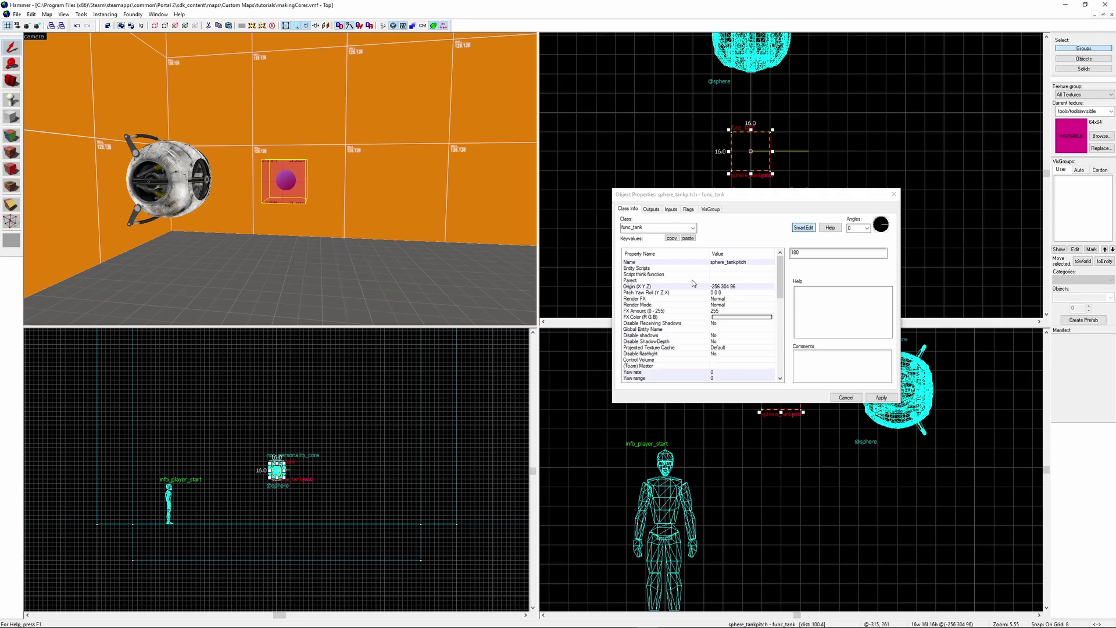
# Set sphere_tankpitch's parent and move the core onto the func_tanks in the Top view
pyautogui.click(883, 252)
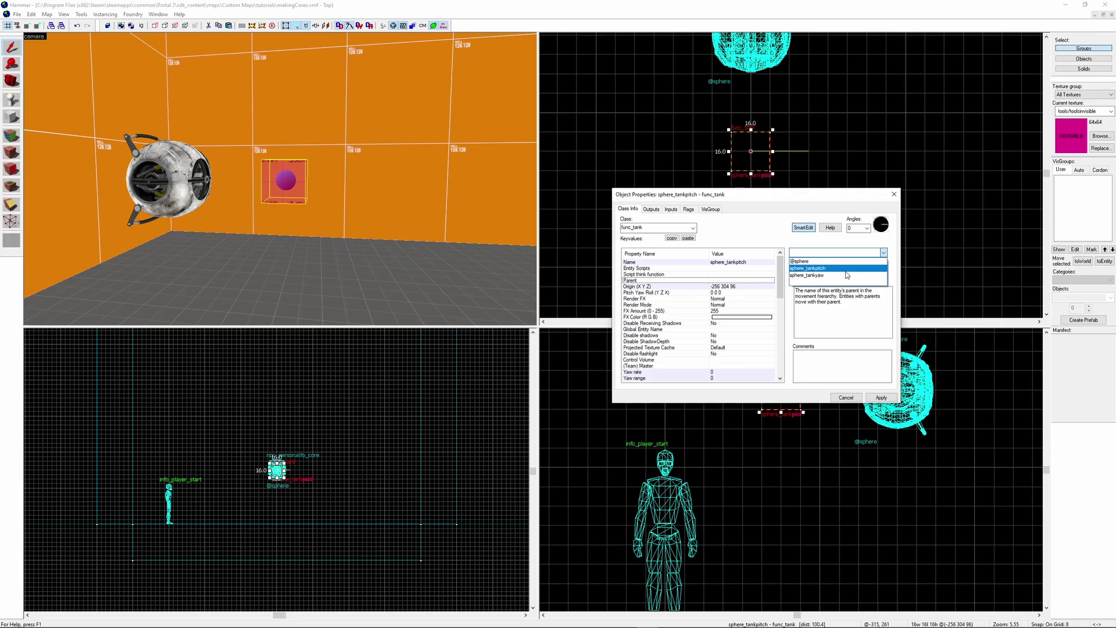
pyautogui.click(820, 267)
pyautogui.click(800, 265)
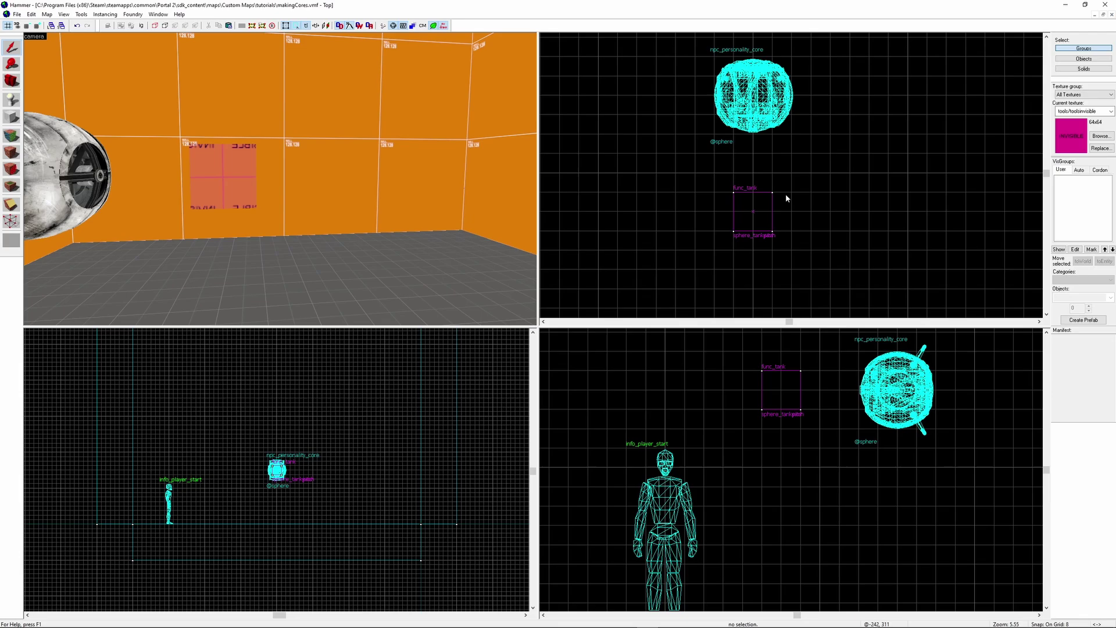
pyautogui.moveTo(782, 138); pyautogui.dragTo(772, 194)
pyautogui.scroll(-2, 816, 256)
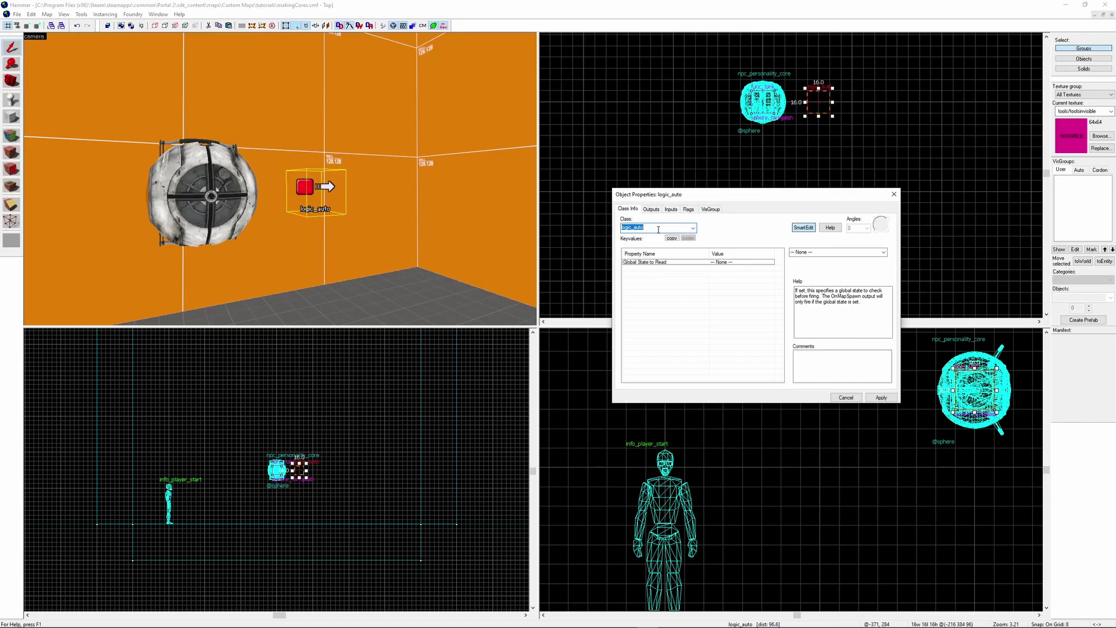
# Add logic_auto OnMapSpawn outputs that Activate sphere_tankpitch and sphere_tankyaw
pyautogui.click(652, 209)
pyautogui.click(675, 379)
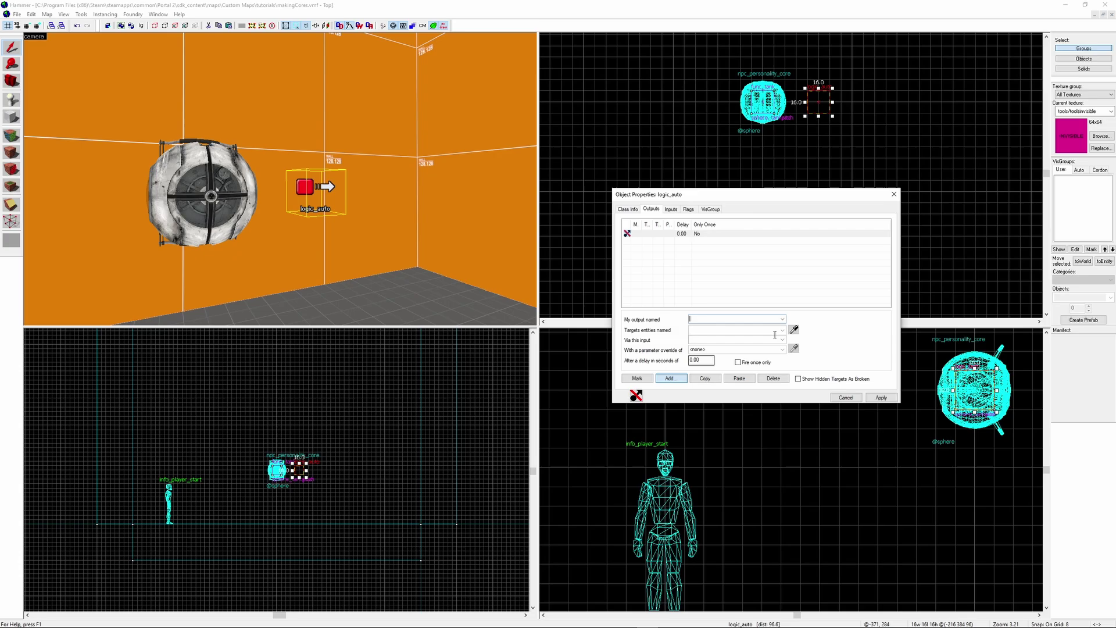
pyautogui.click(783, 318)
pyautogui.click(755, 327)
pyautogui.press('Tab')
pyautogui.write('s')
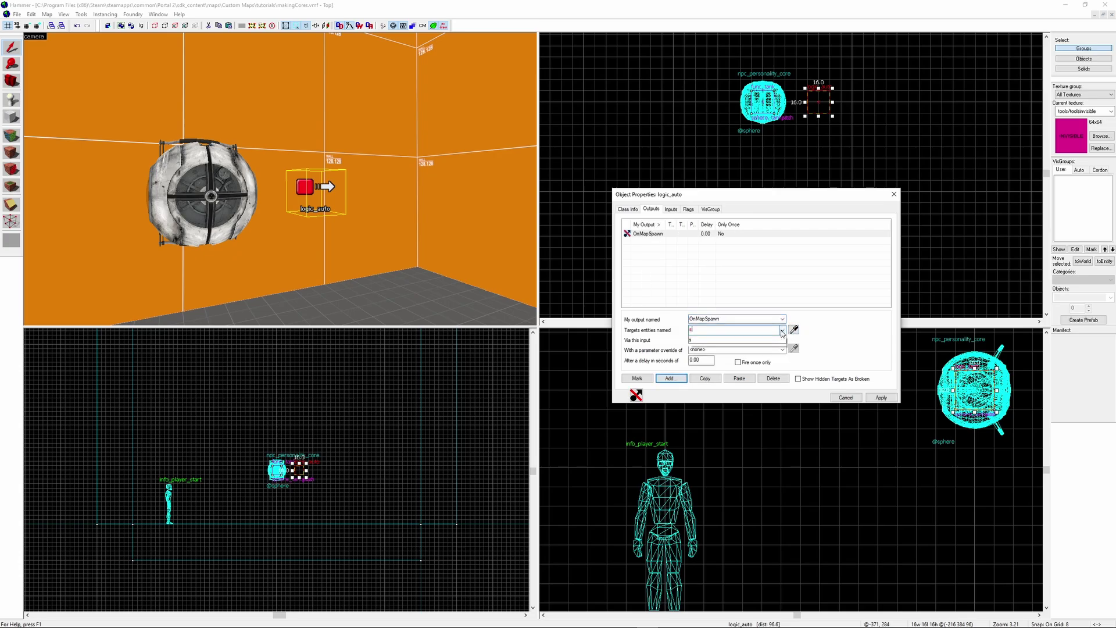
pyautogui.click(783, 329)
pyautogui.click(735, 343)
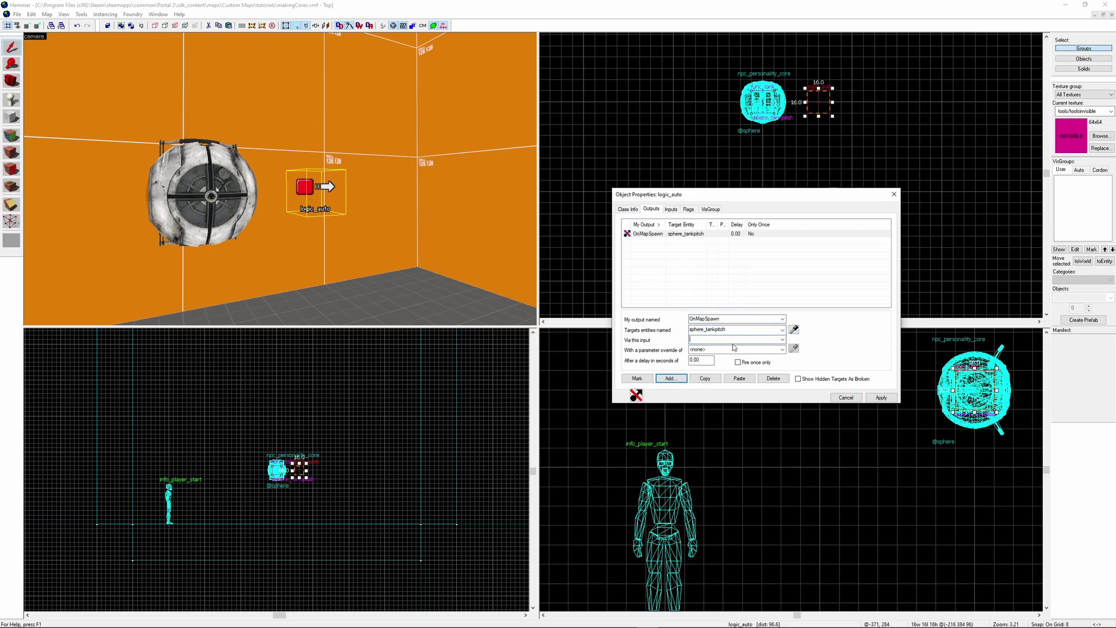
pyautogui.write('Activate')
pyautogui.click(705, 379)
pyautogui.click(740, 379)
pyautogui.write('sphere_tankyaw')
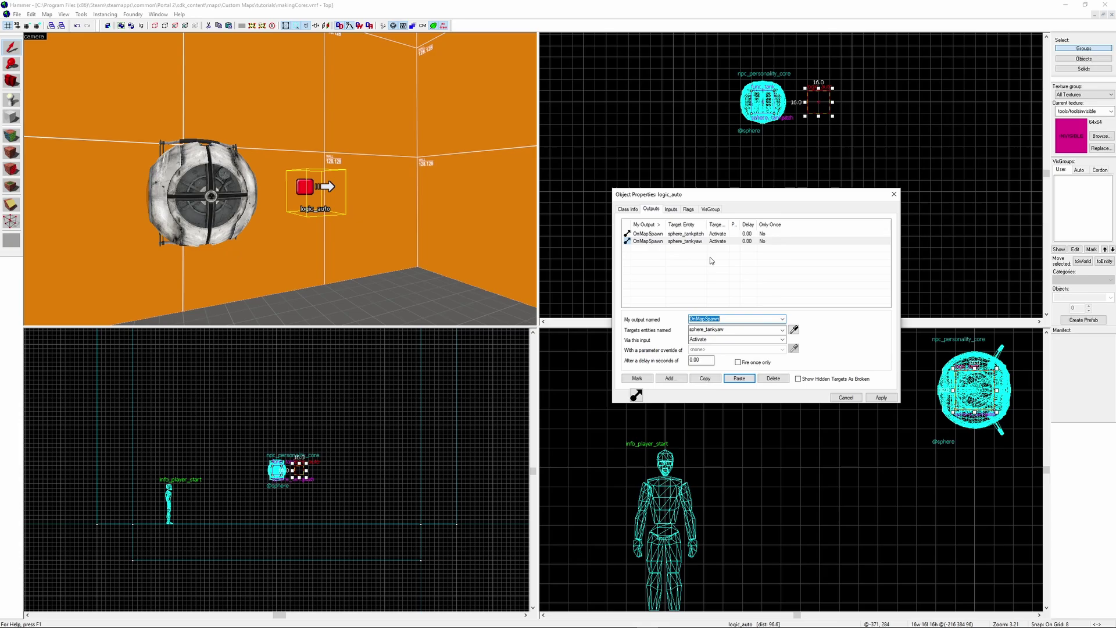
pyautogui.click(708, 267)
pyautogui.click(705, 378)
pyautogui.click(740, 379)
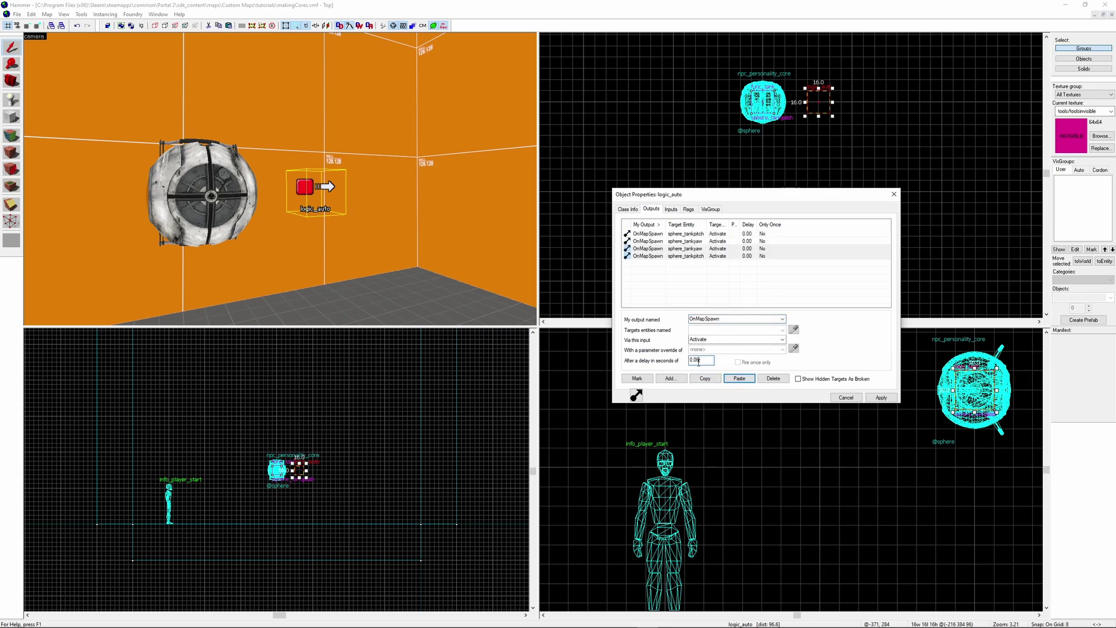
pyautogui.click(724, 341)
pyautogui.write('SetTa')
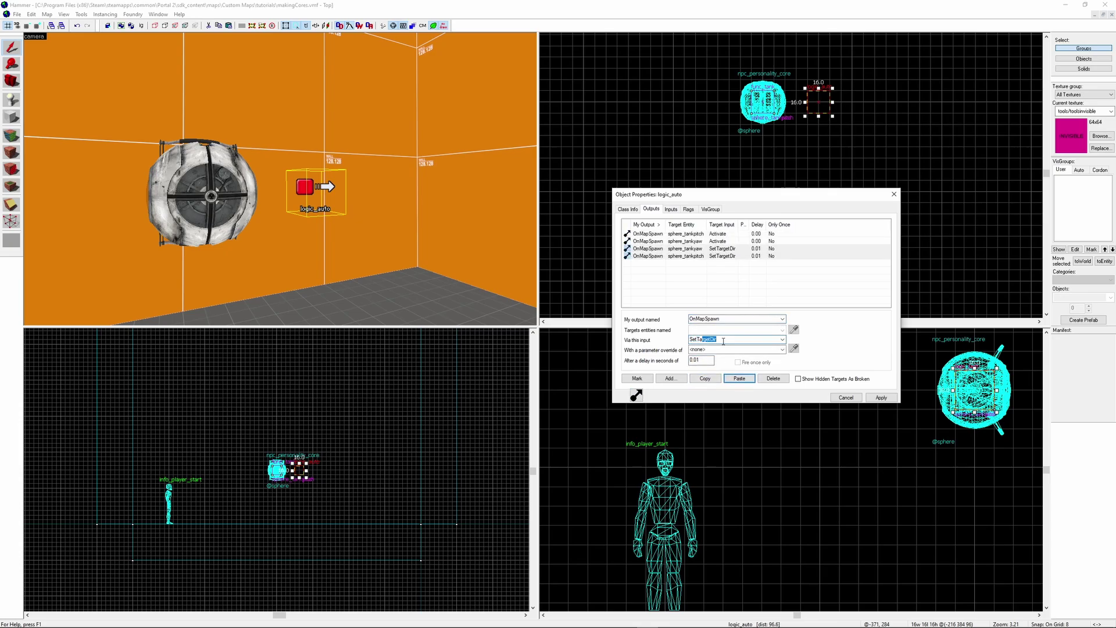
pyautogui.write('rgetEntity')
pyautogui.press('Tab')
pyautogui.write('!playew')
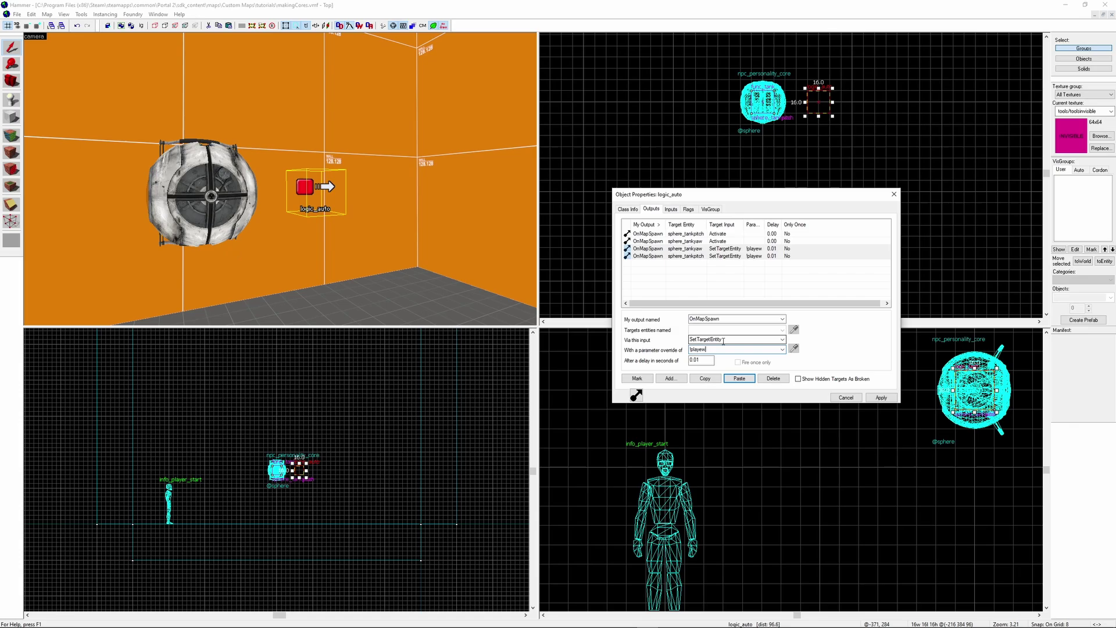
pyautogui.press('Return')
pyautogui.doubleClick(777, 113)
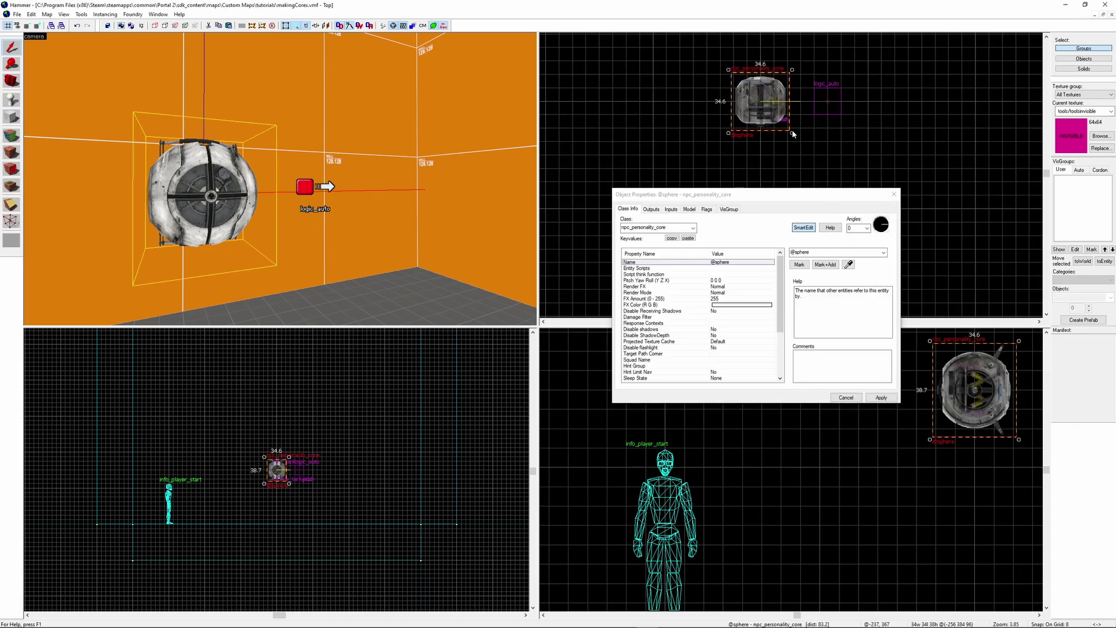
pyautogui.moveTo(792, 133); pyautogui.dragTo(726, 147)
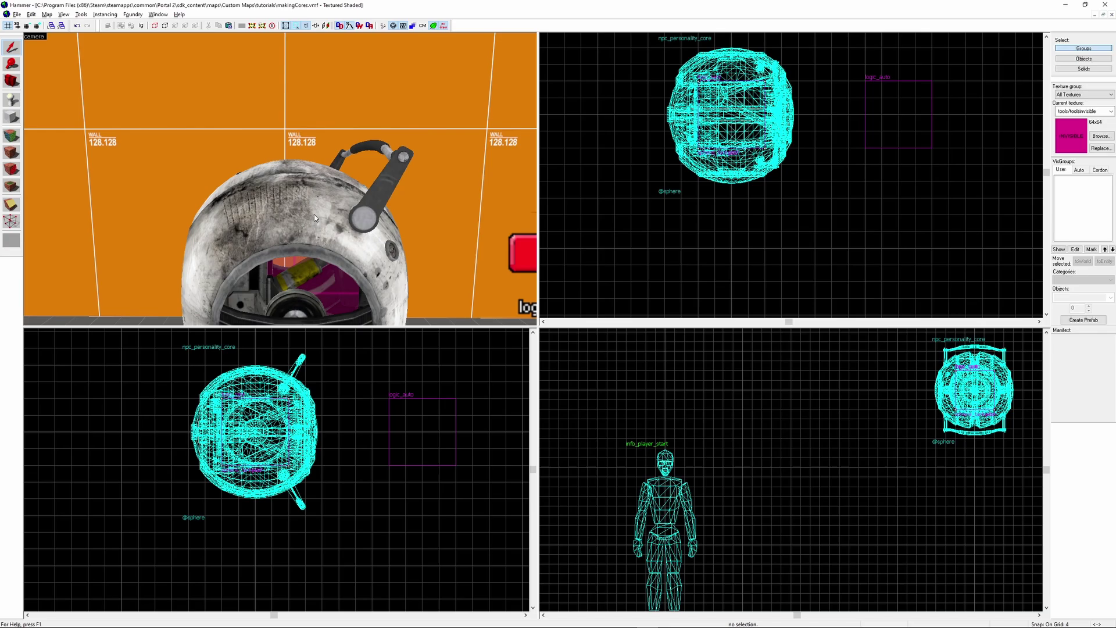
# Draw a block brush enclosing the personality core and select it
pyautogui.hotkey('shift', 'b')
pyautogui.moveTo(781, 198); pyautogui.dragTo(865, 248)
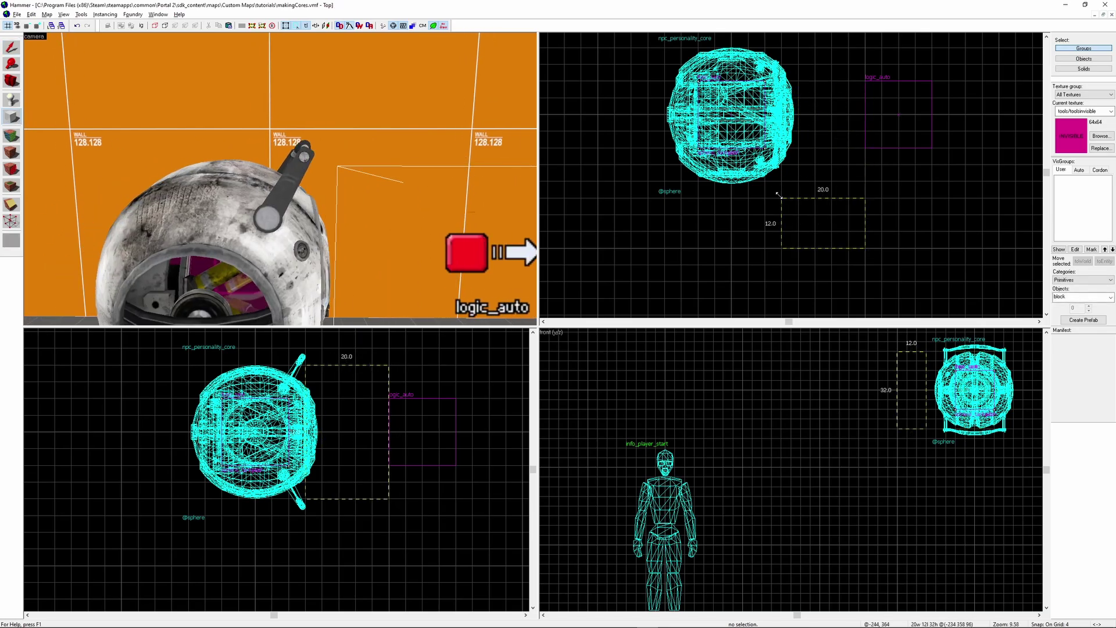
pyautogui.moveTo(784, 200); pyautogui.dragTo(663, 79)
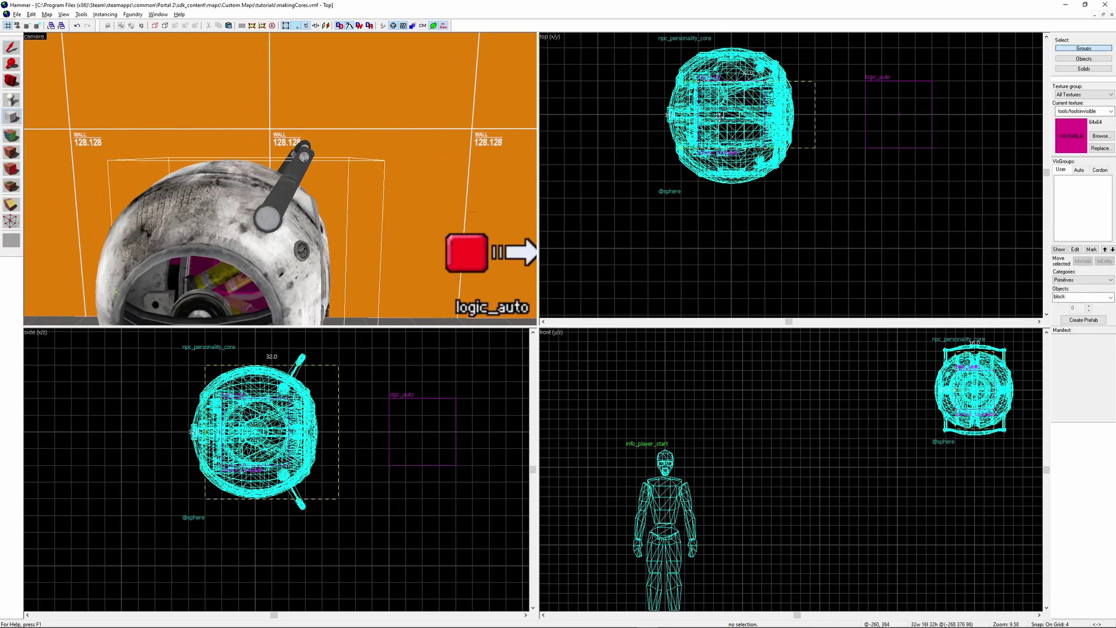
pyautogui.moveTo(954, 407); pyautogui.dragTo(974, 427)
pyautogui.scroll(4, 975, 437)
pyautogui.press('Return')
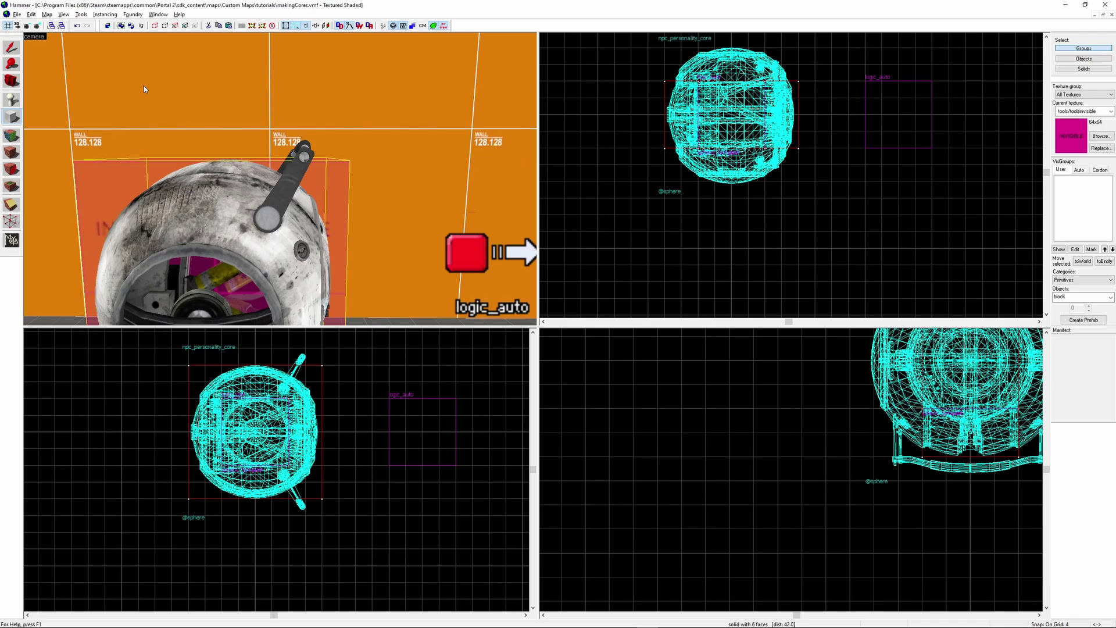
pyautogui.press('z')
pyautogui.click(280, 178)
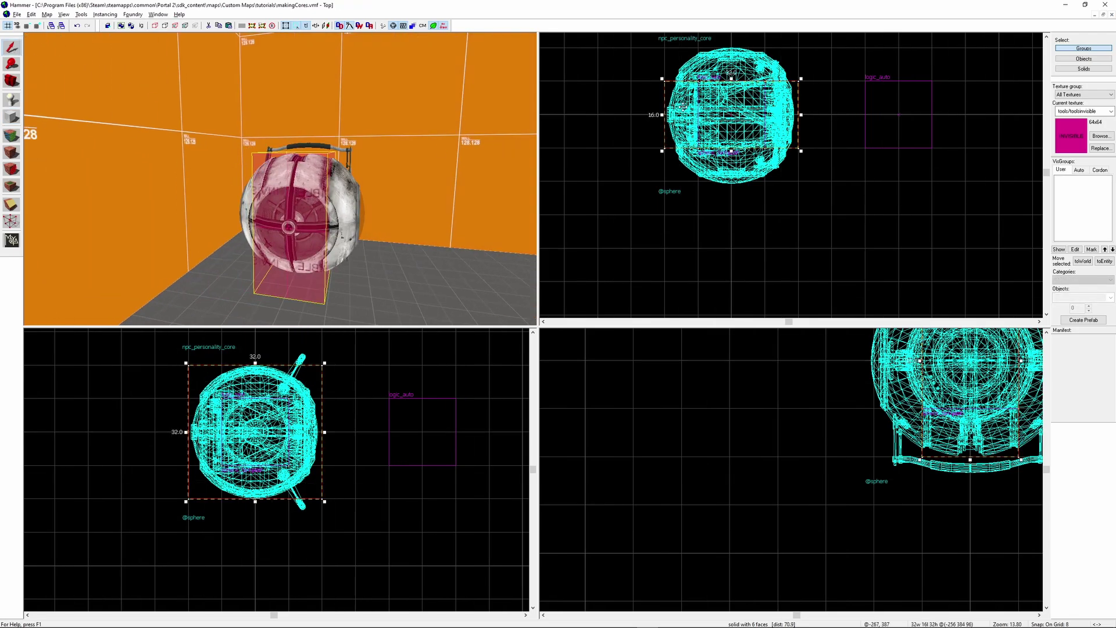
pyautogui.scroll(5, 293, 238)
pyautogui.click(239, 228)
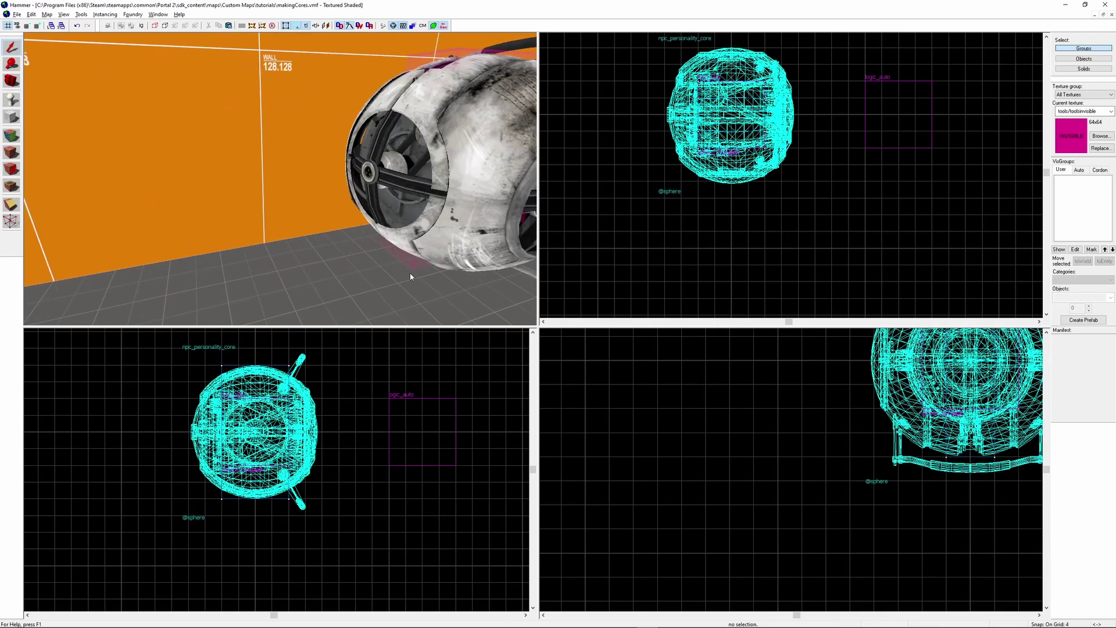
pyautogui.doubleClick(414, 267)
# Convert the enclosing block into a func_tracktrain entity
pyautogui.hotkey('ctrl', 't')
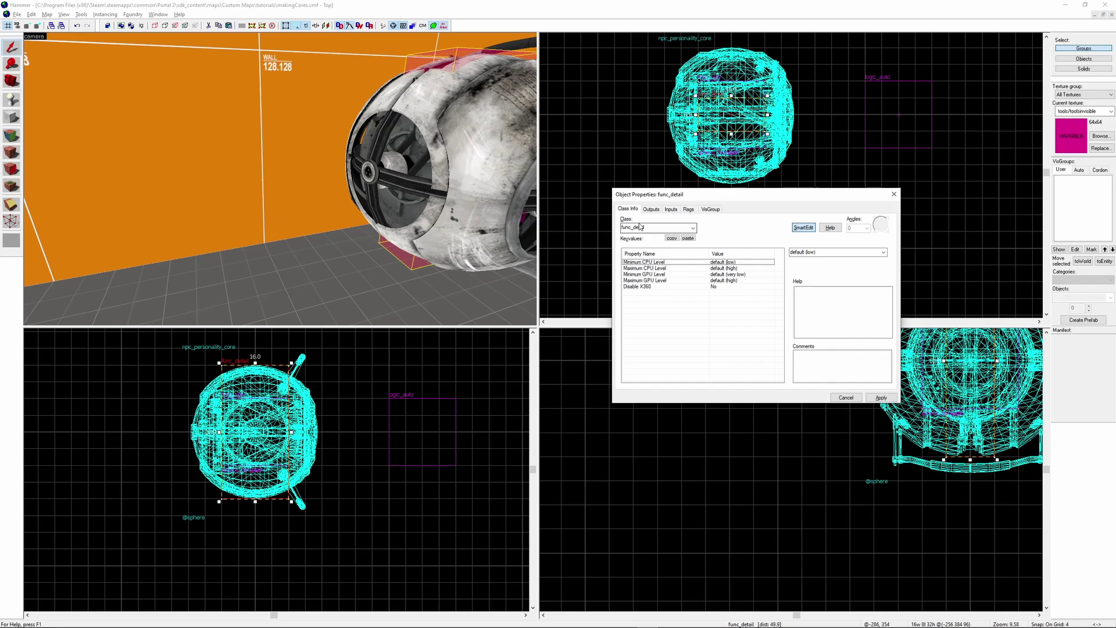
pyautogui.write('func_tracktrain')
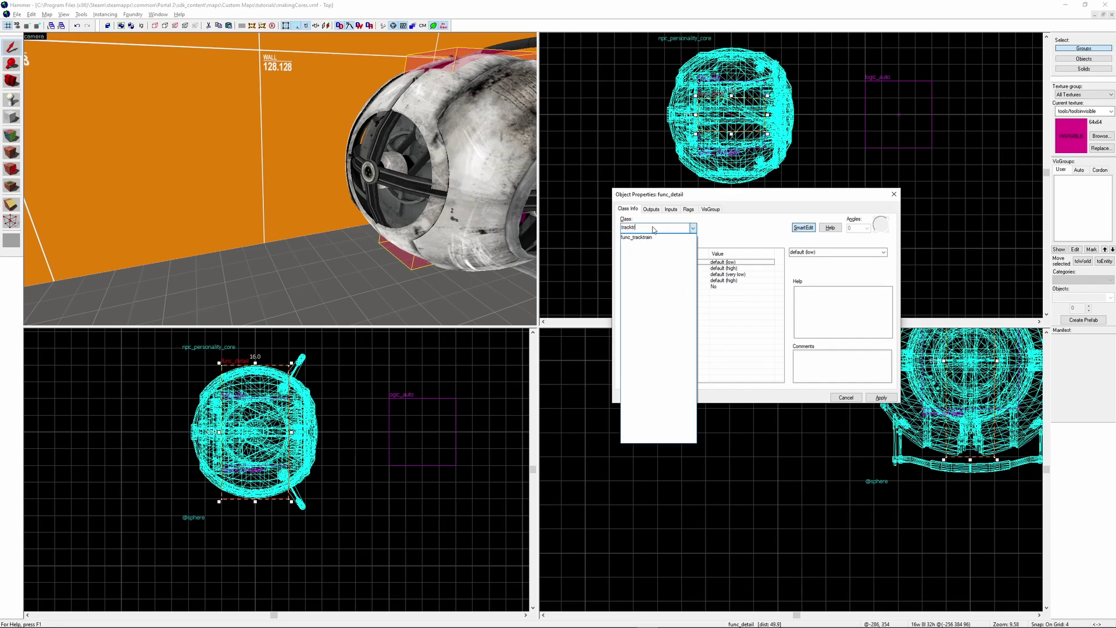
pyautogui.press('Return')
pyautogui.click(282, 182)
pyautogui.press('s')
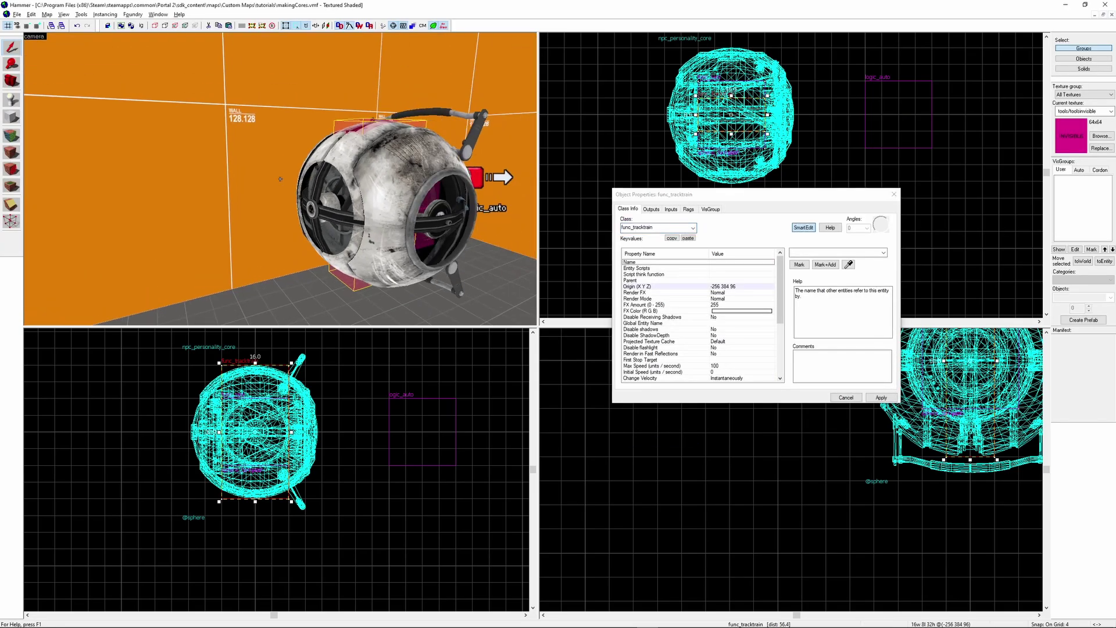
pyautogui.press('a')
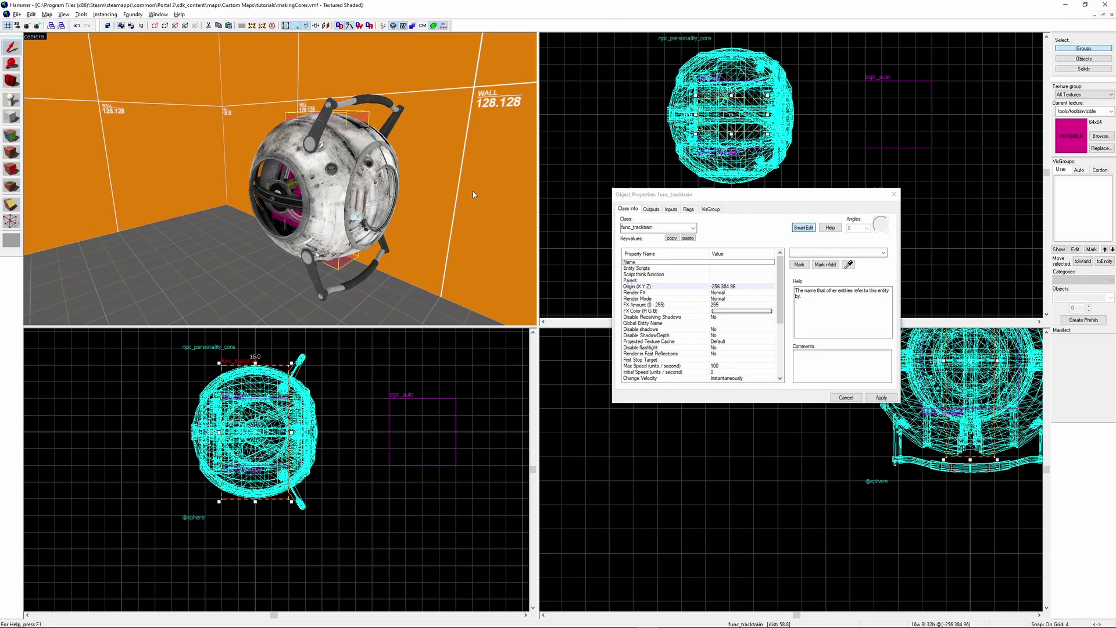
# Name the track train sphere_tracktrain and set its Max Speed to 200
pyautogui.click(802, 253)
pyautogui.write('sphere')
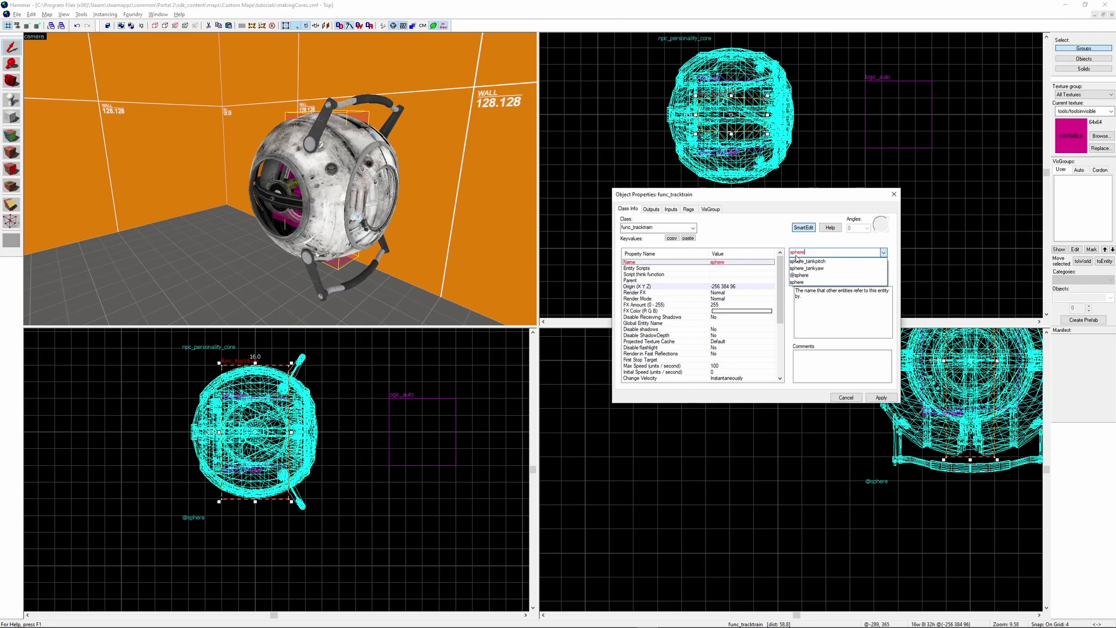
pyautogui.write('_tracktrain')
pyautogui.press('Return')
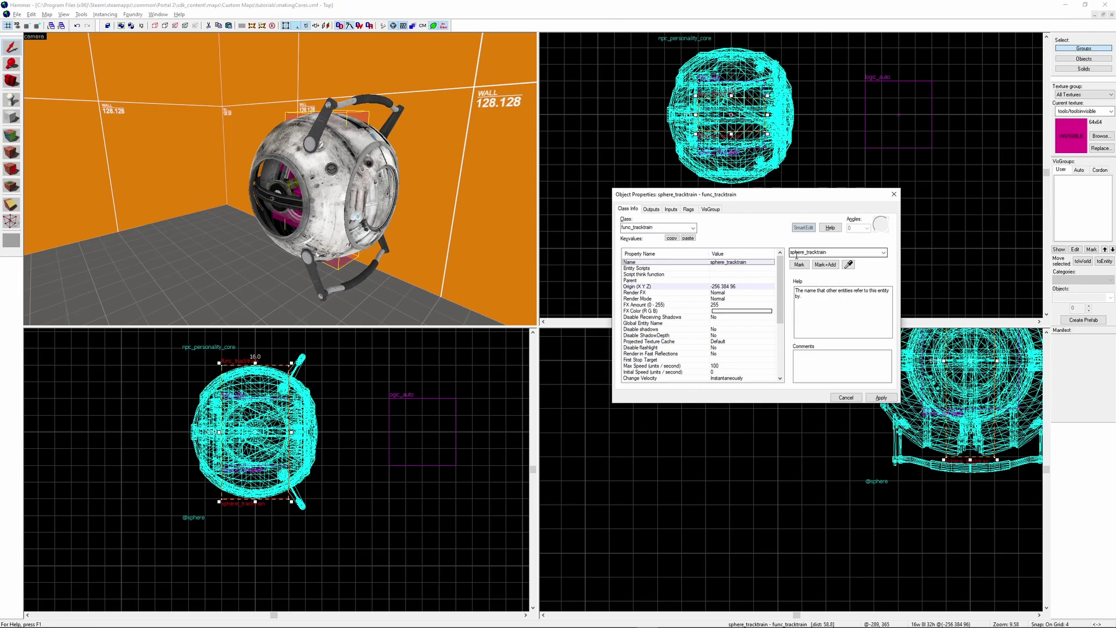
pyautogui.click(726, 366)
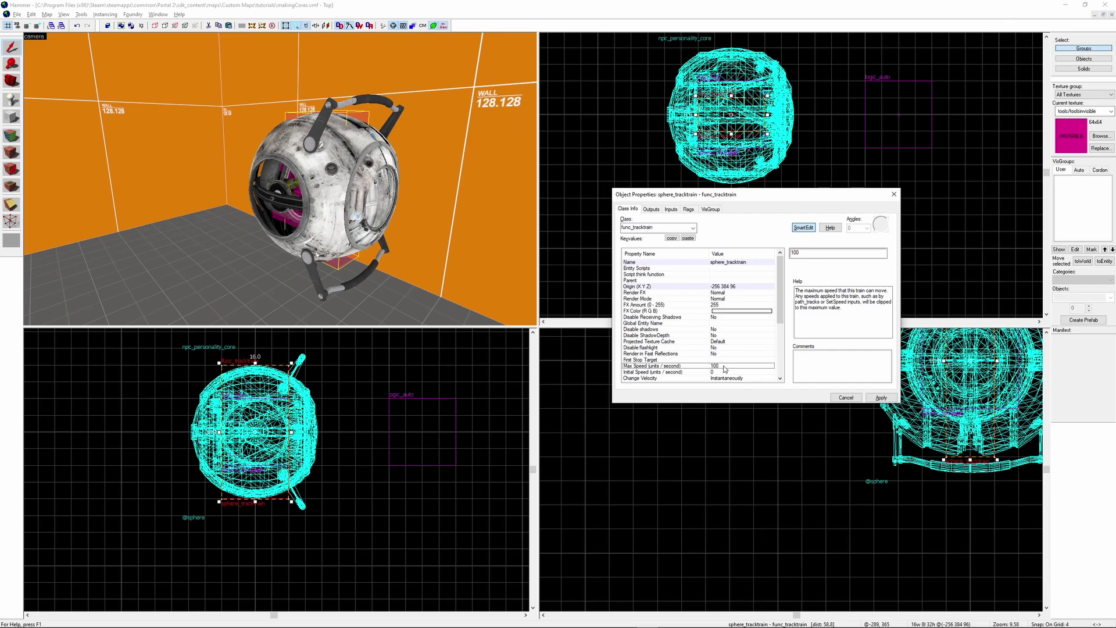
pyautogui.click(817, 254)
pyautogui.write('200')
pyautogui.press('Return')
pyautogui.scroll(-3, 724, 322)
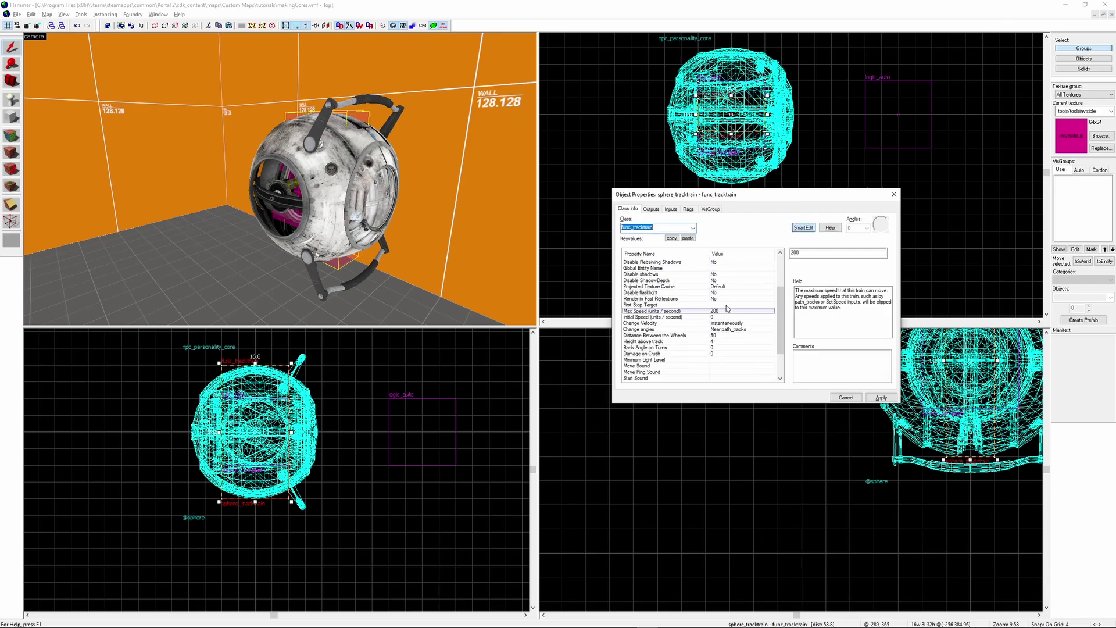
pyautogui.scroll(-1, 727, 308)
# Set the Start Sound to the rail start wav and Stop Sound to sphere_rail_stop_01.wav
pyautogui.scroll(-1, 676, 331)
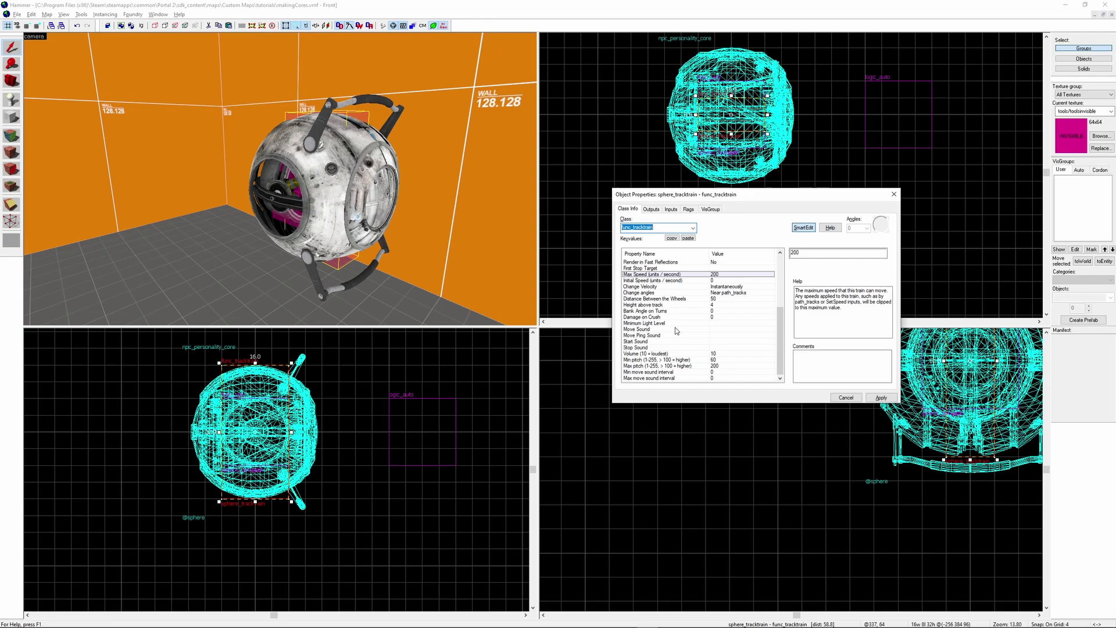
pyautogui.doubleClick(666, 342)
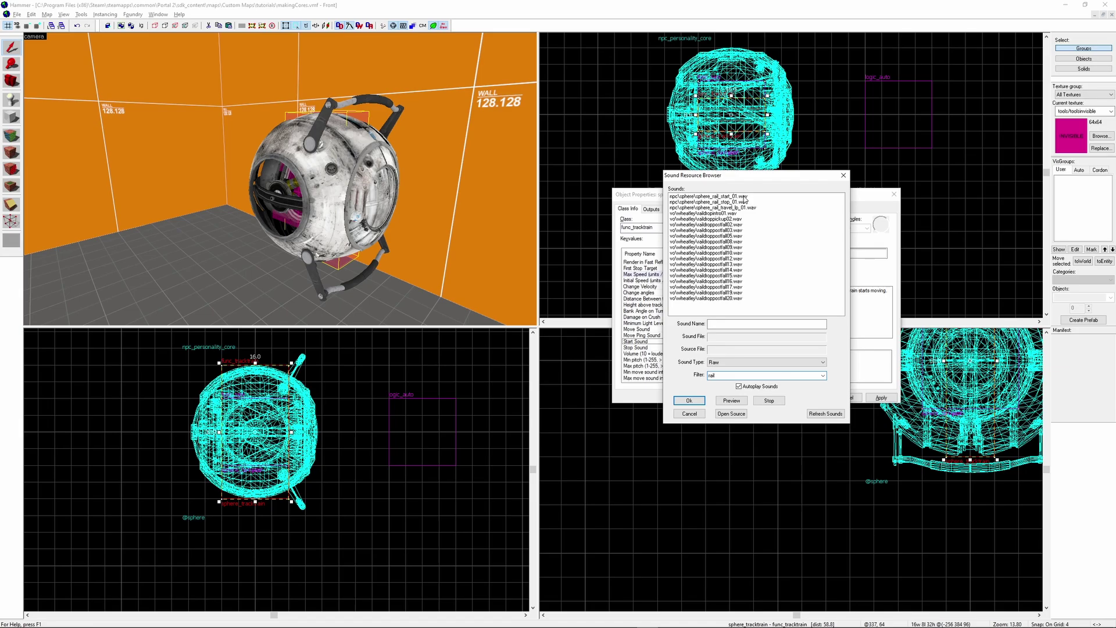
pyautogui.click(743, 197)
pyautogui.click(687, 401)
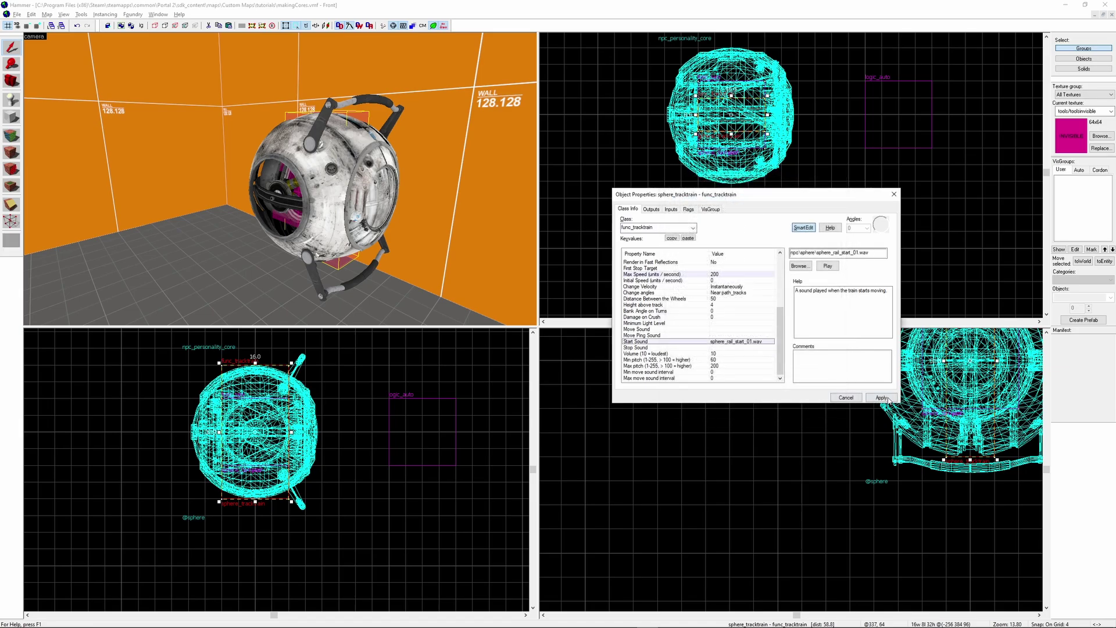
pyautogui.click(744, 347)
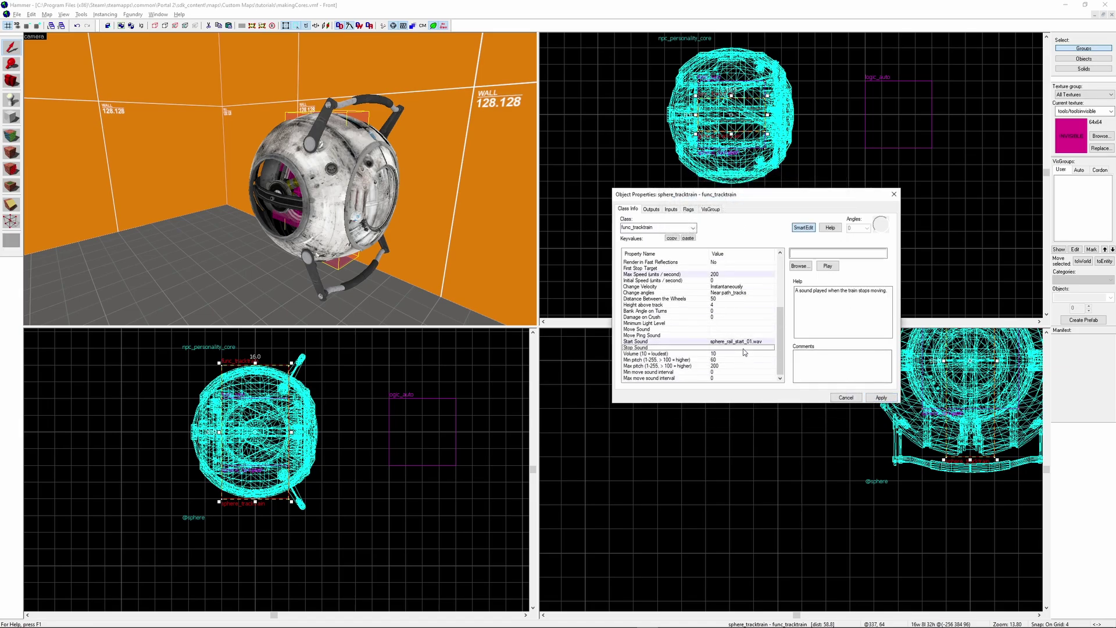
pyautogui.click(800, 265)
pyautogui.click(738, 202)
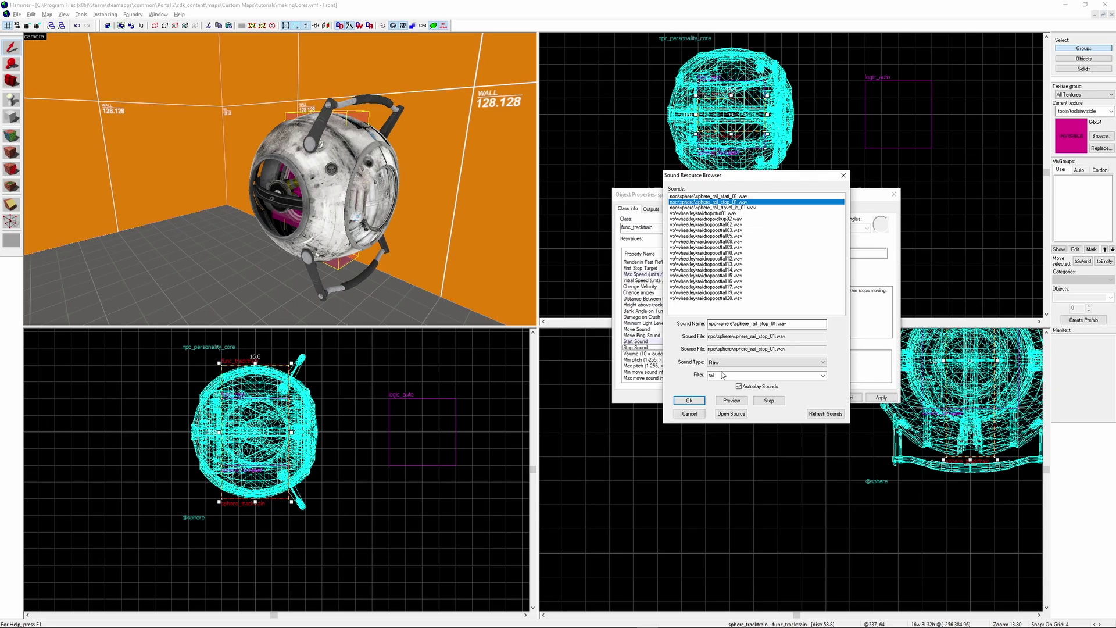
pyautogui.click(690, 401)
# Set the Move Sound to sphere_rail_travel_lp_01.wav and select the Volume property
pyautogui.scroll(5, 783, 372)
pyautogui.scroll(-4, 727, 355)
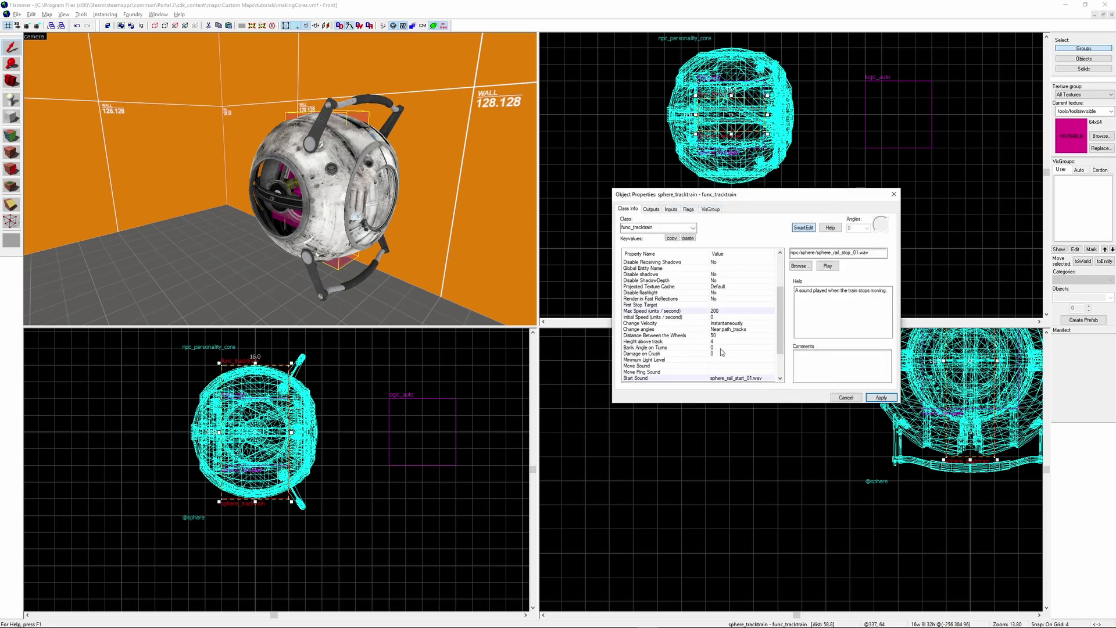
pyautogui.click(716, 347)
pyautogui.click(801, 268)
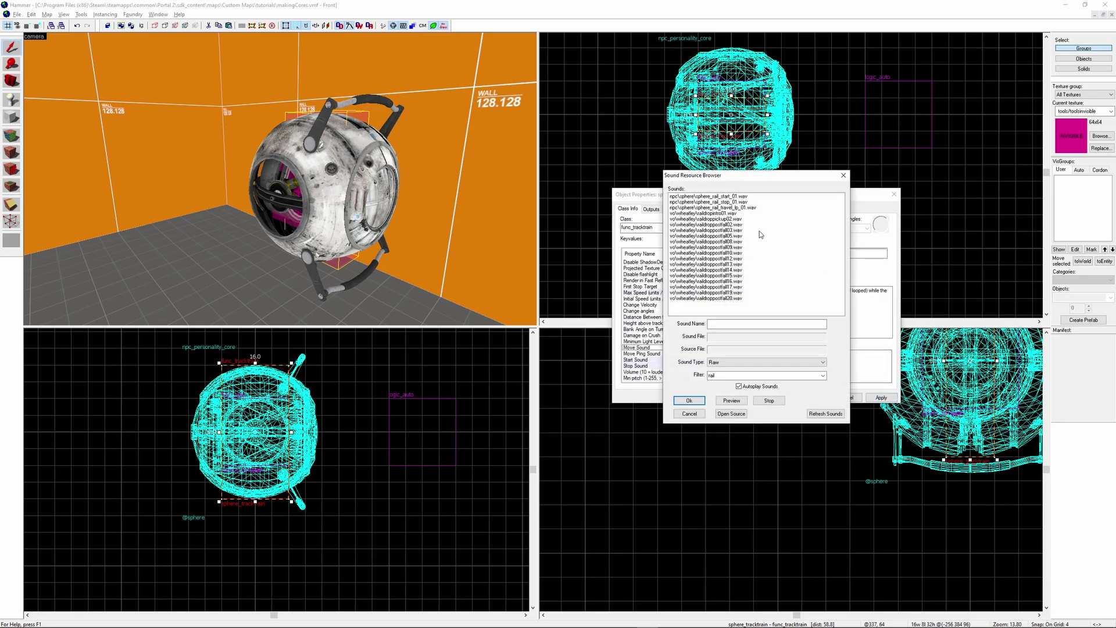
pyautogui.click(715, 207)
pyautogui.click(690, 401)
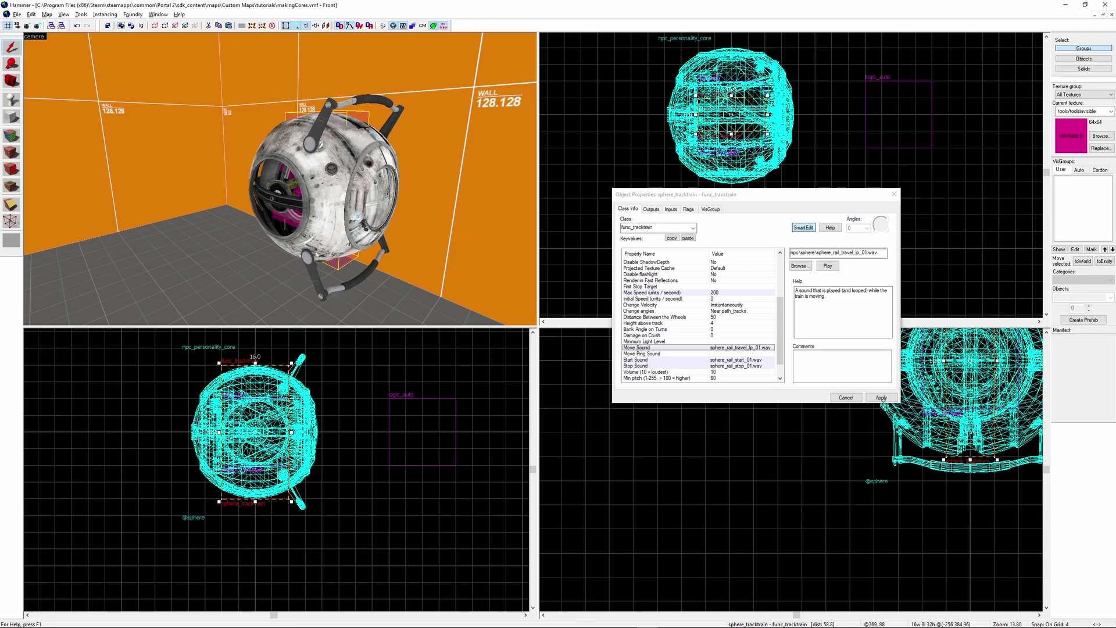
pyautogui.scroll(-2, 726, 335)
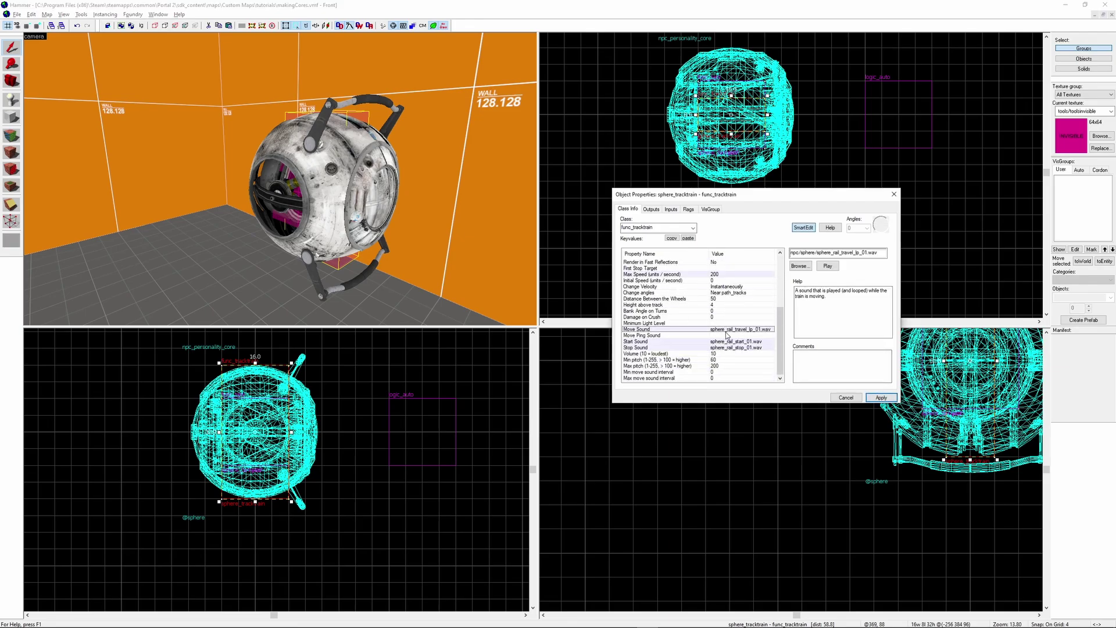
pyautogui.click(734, 355)
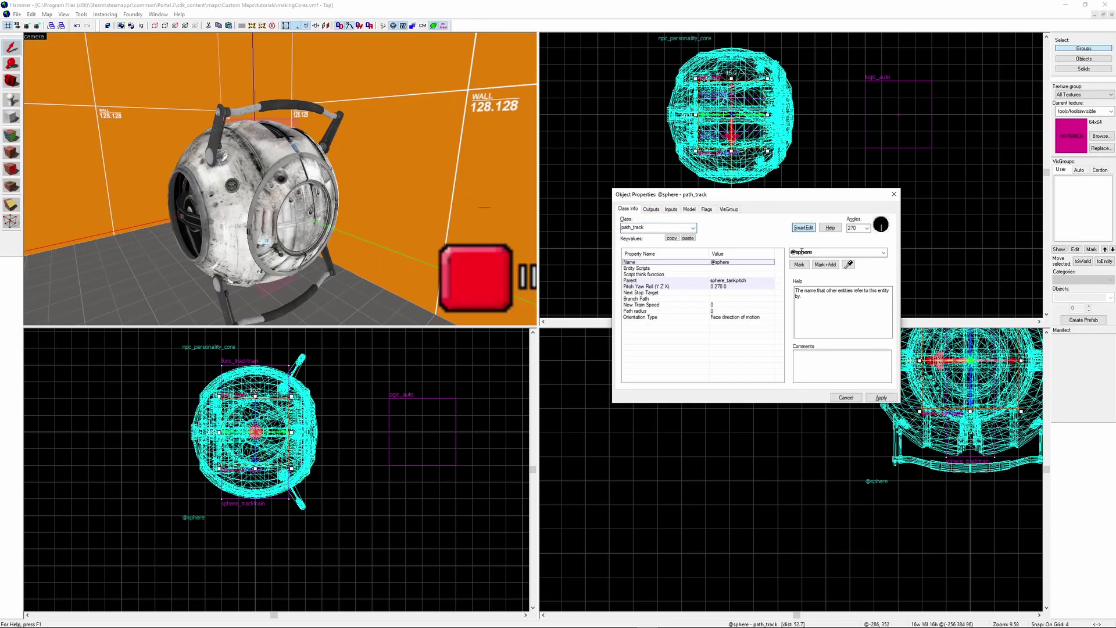
# Name the path_track sphere_path and create a new prop_static entity
pyautogui.write('sphere_path')
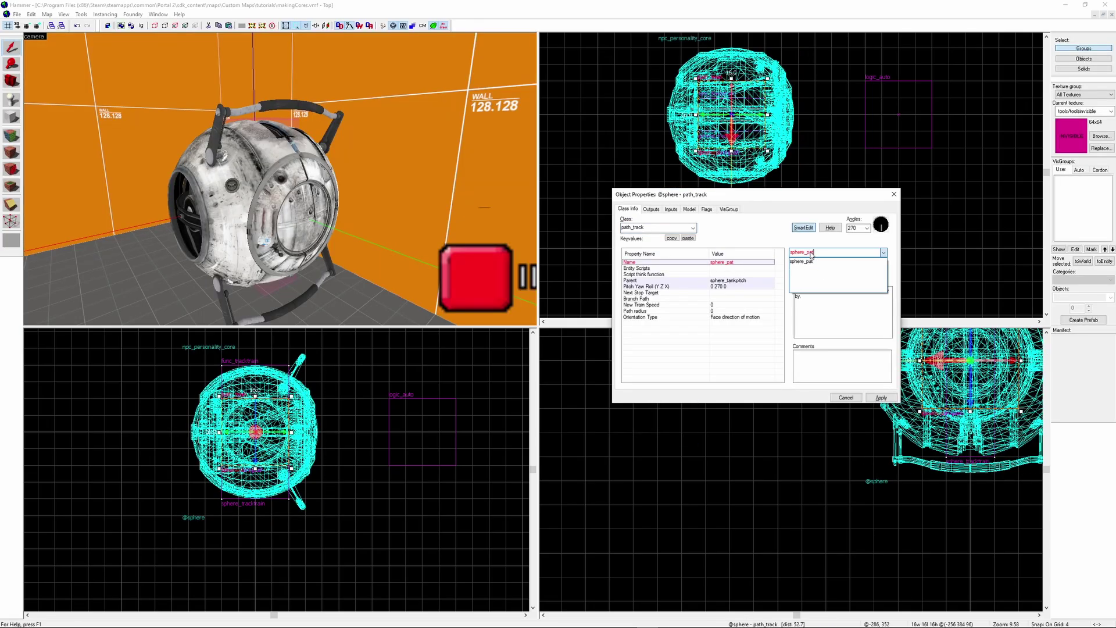
pyautogui.press('Return')
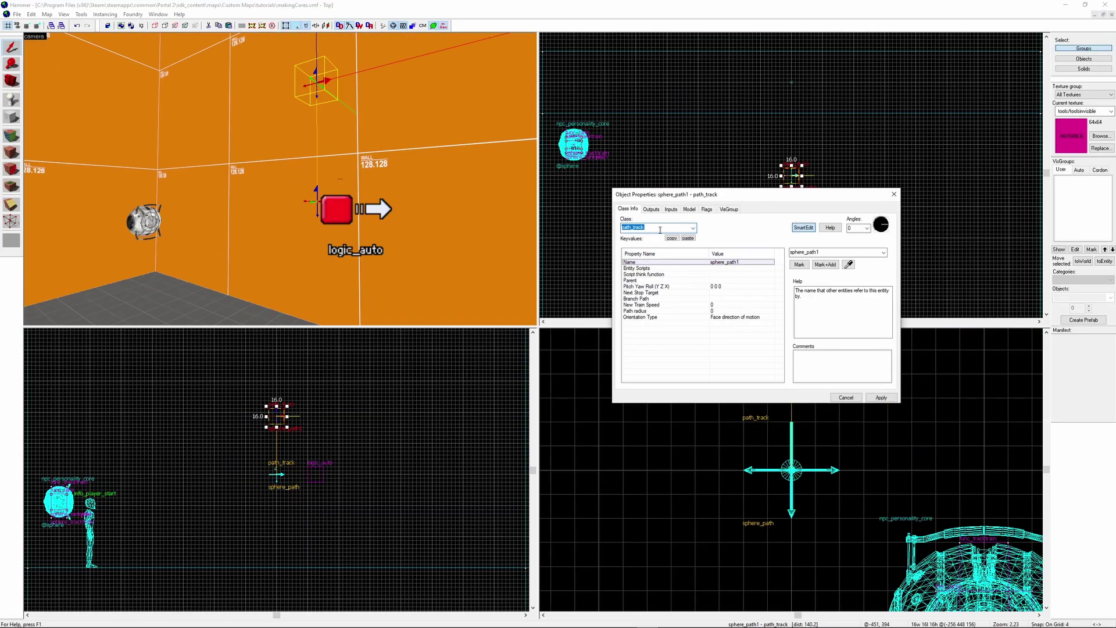
pyautogui.write('prop_static')
pyautogui.press('Return')
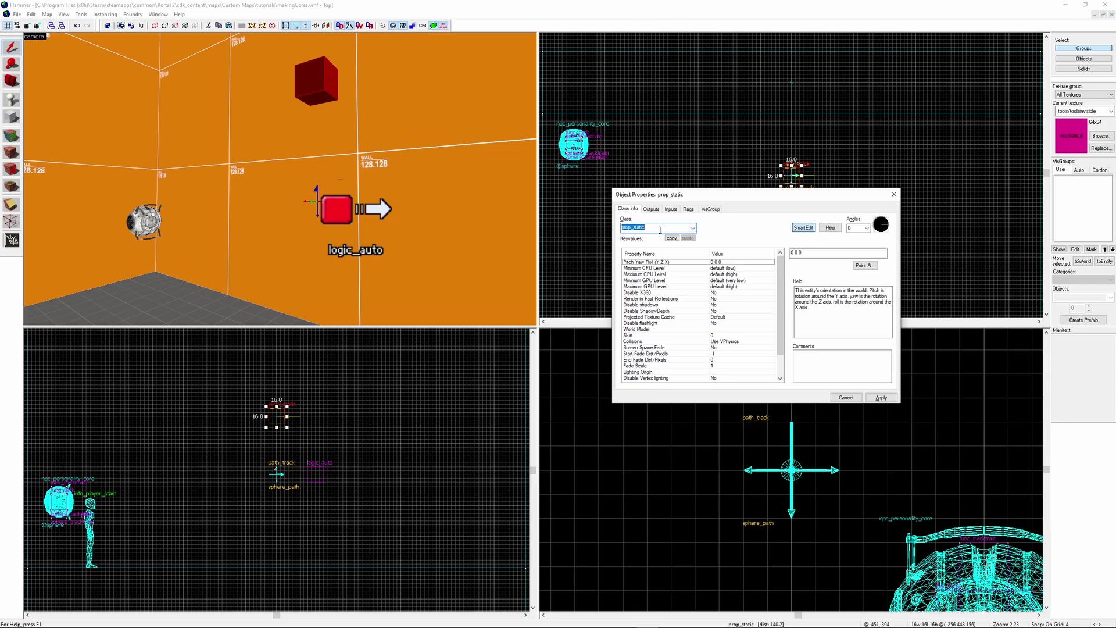
# Search the Model Browser for 'rail' and assign a curved props_bts rail model to the prop
pyautogui.doubleClick(716, 330)
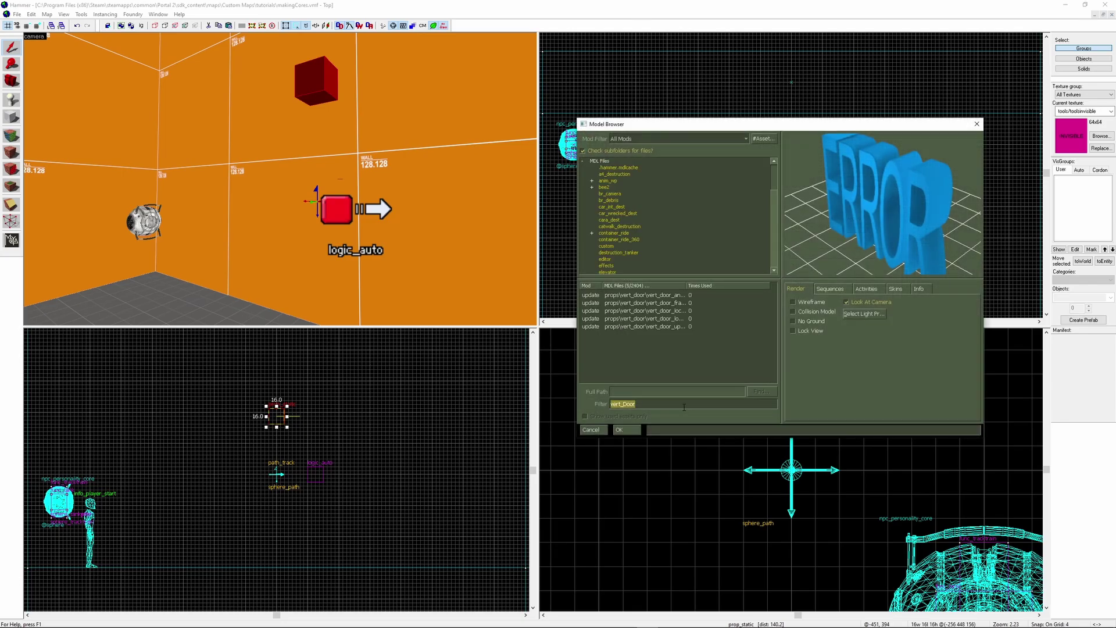
pyautogui.write('rail')
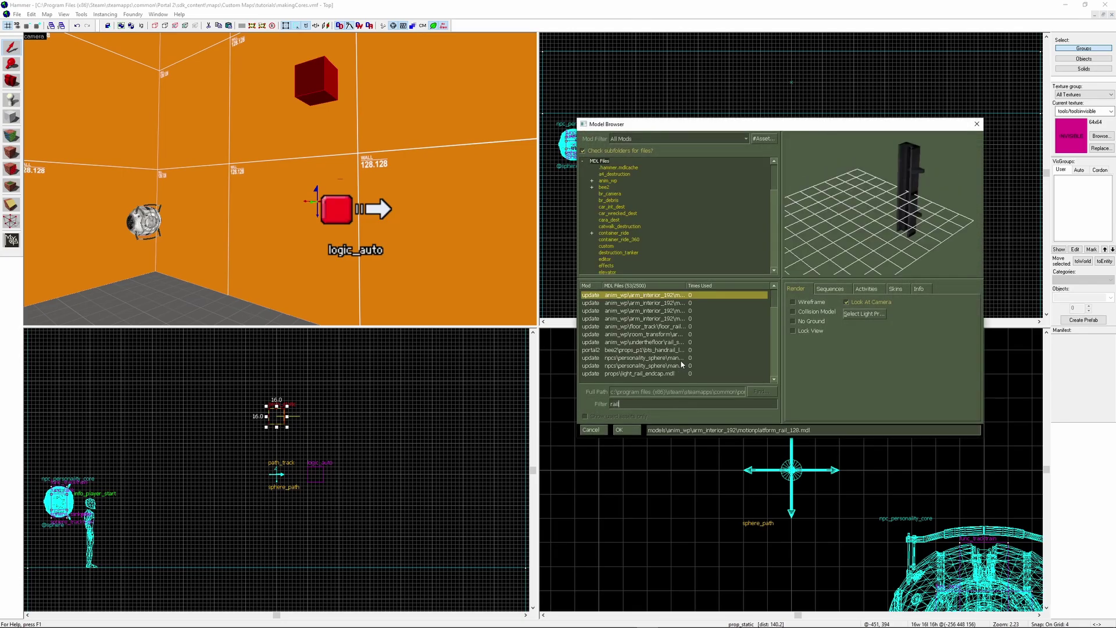
pyautogui.scroll(-4, 685, 361)
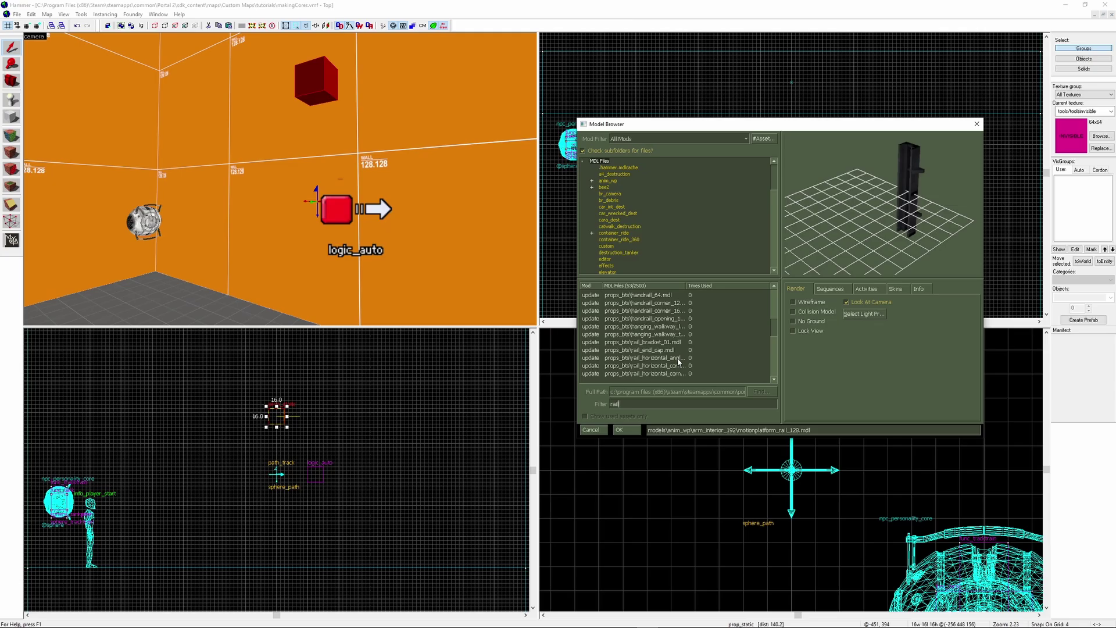
pyautogui.click(670, 334)
pyautogui.click(677, 342)
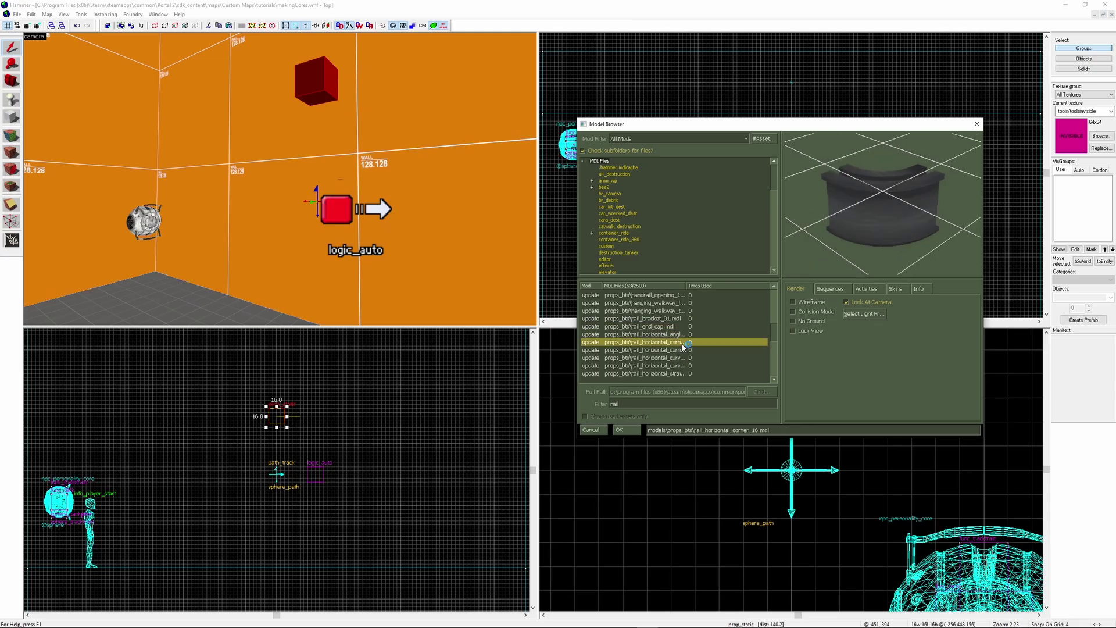
pyautogui.click(689, 359)
pyautogui.scroll(-1, 691, 373)
pyautogui.doubleClick(684, 347)
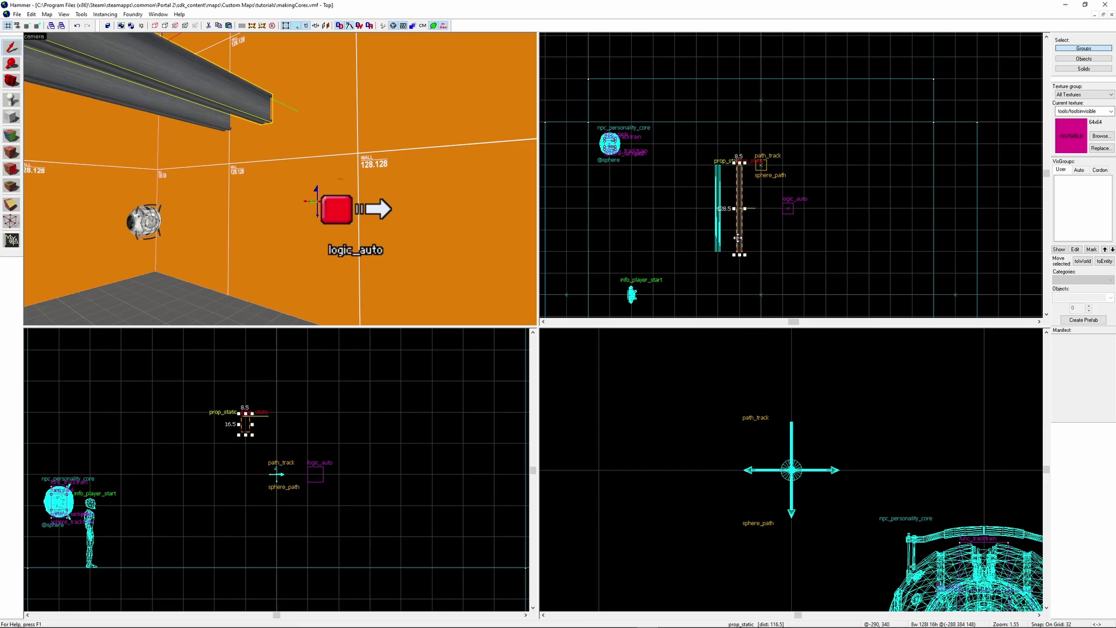
pyautogui.doubleClick(721, 200)
# Close the rail prop's properties and deselect the four rail pieces
pyautogui.press('Escape')
pyautogui.scroll(3, 778, 297)
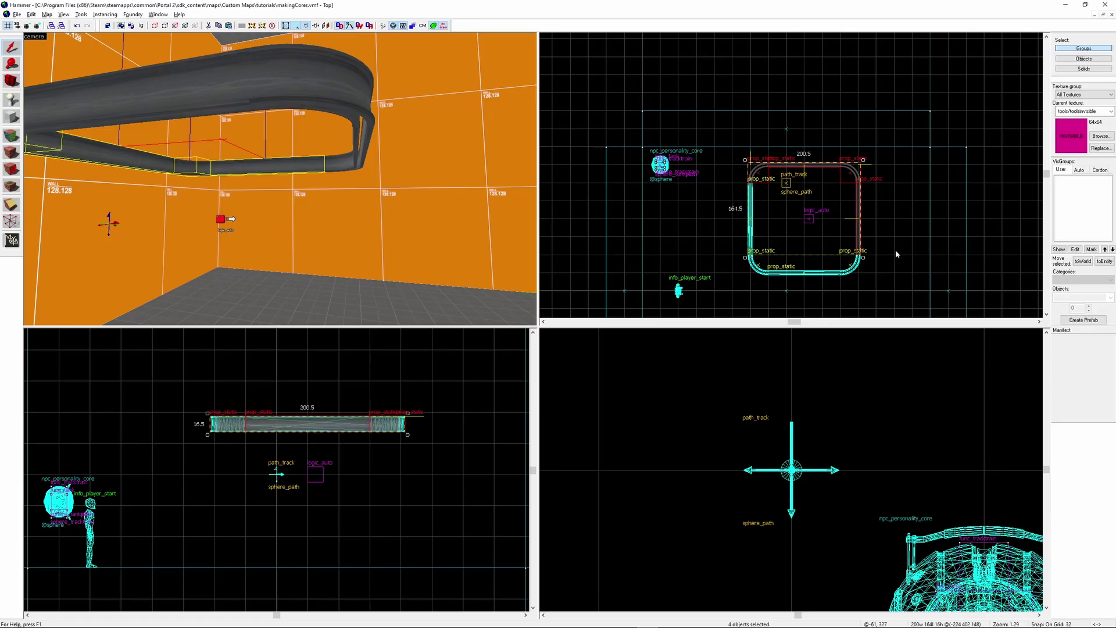
pyautogui.click(887, 285)
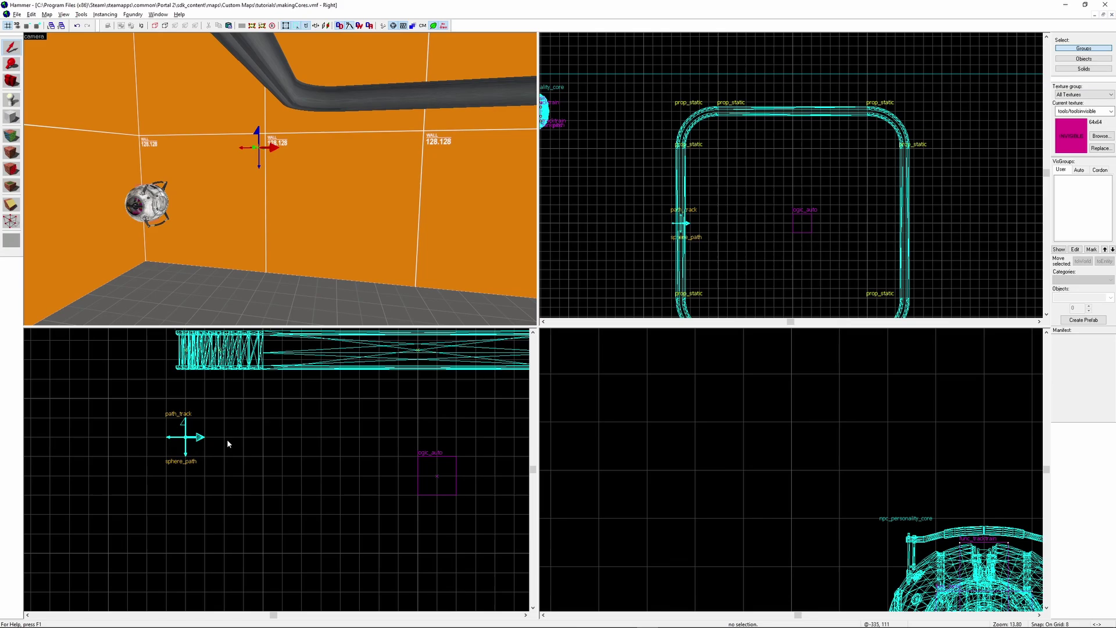
pyautogui.scroll(-5, 225, 380)
pyautogui.scroll(-4, 150, 414)
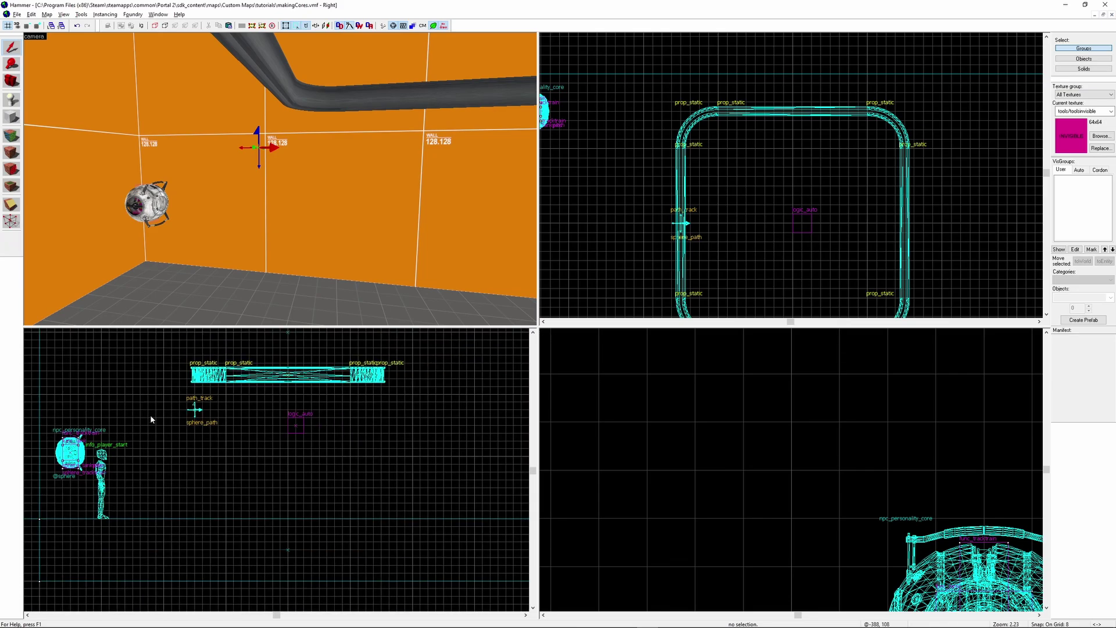
pyautogui.scroll(5, 91, 461)
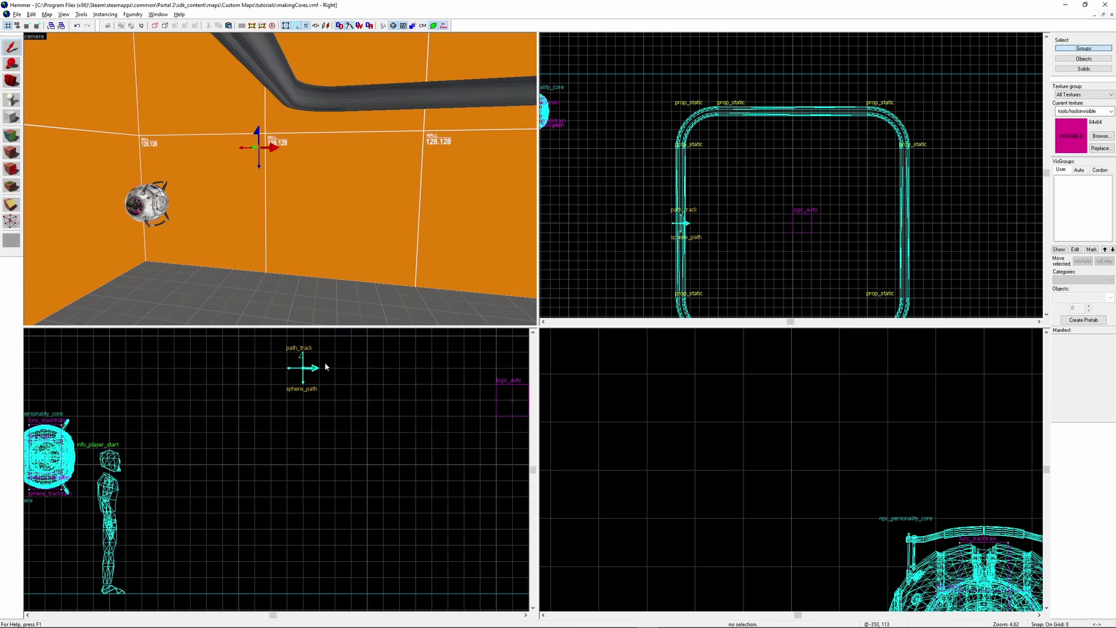
pyautogui.scroll(-1, 327, 386)
# Centre on the path_track beside the core and Shift-drag copies around the rail loop's corners
pyautogui.click(312, 389)
pyautogui.scroll(-2, 756, 174)
pyautogui.hotkey('ctrl', 'e')
pyautogui.scroll(3, 800, 157)
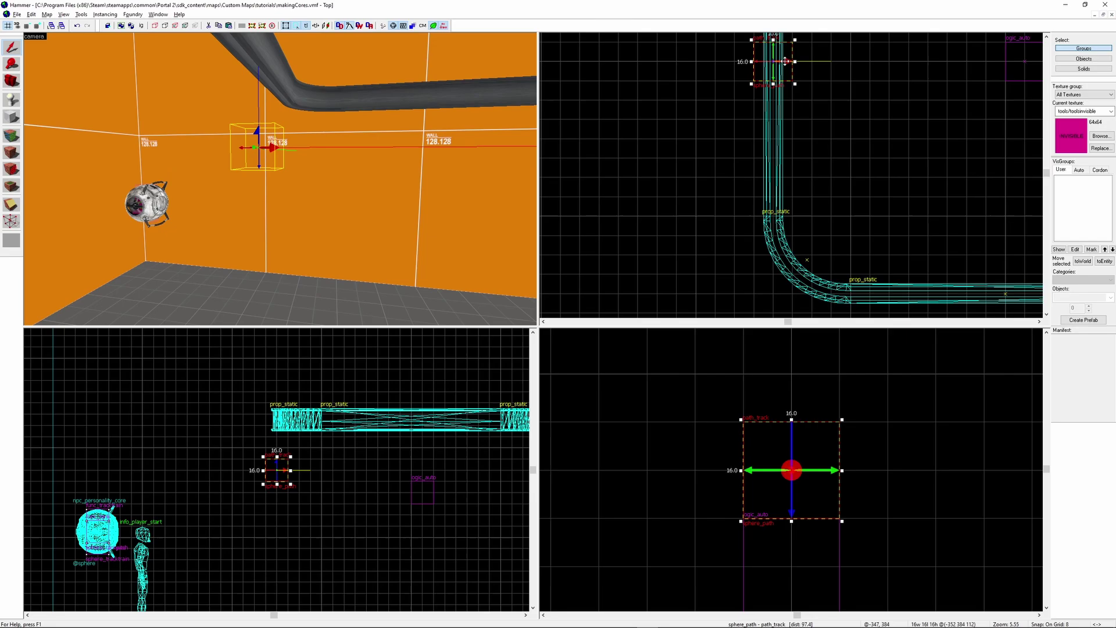
pyautogui.scroll(-2, 779, 223)
pyautogui.scroll(1, 780, 274)
pyautogui.keyDown('shift'); pyautogui.moveTo(781, 279); pyautogui.dragTo(800, 298); pyautogui.keyUp('shift')
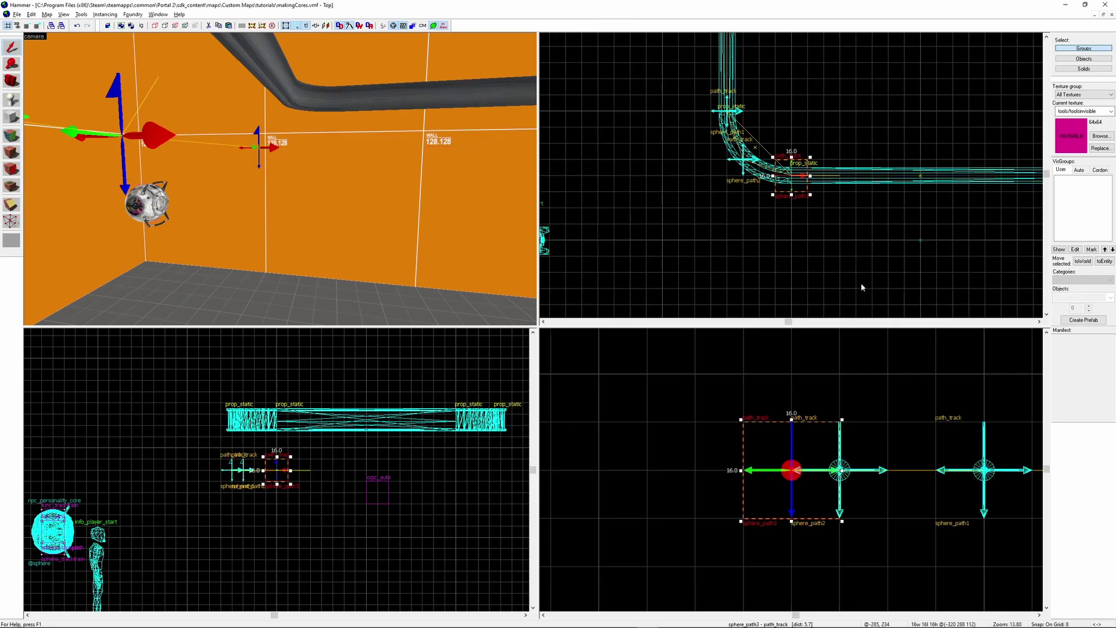
pyautogui.scroll(-1, 678, 198)
pyautogui.keyDown('shift'); pyautogui.moveTo(629, 204); pyautogui.dragTo(860, 112); pyautogui.keyUp('shift')
pyautogui.scroll(-1, 810, 162)
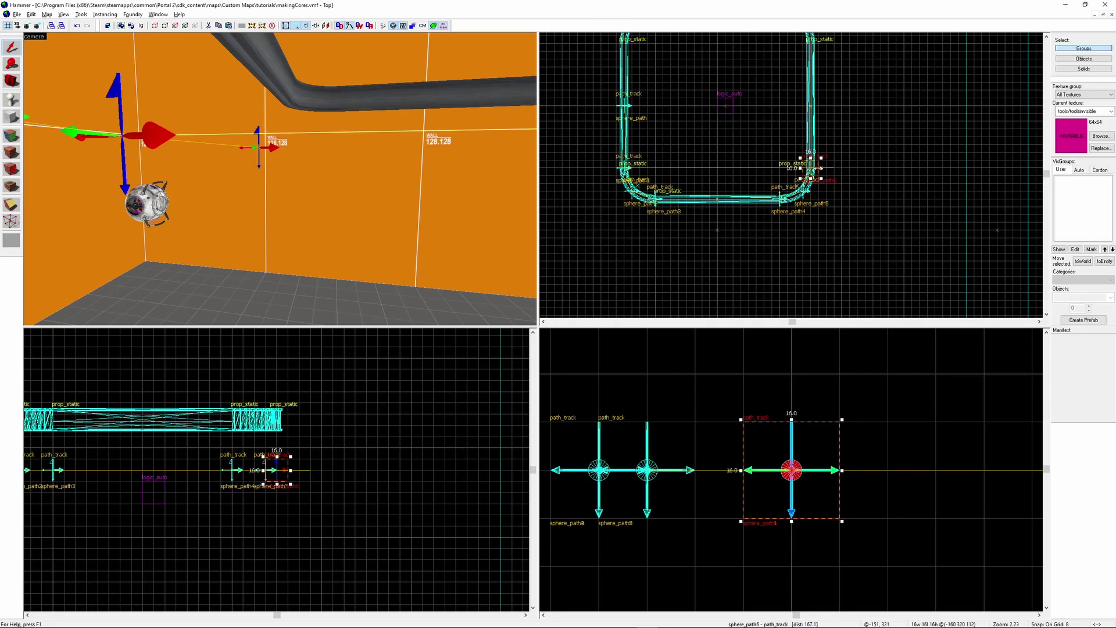
pyautogui.keyDown('shift'); pyautogui.moveTo(810, 192); pyautogui.dragTo(815, 80); pyautogui.keyUp('shift')
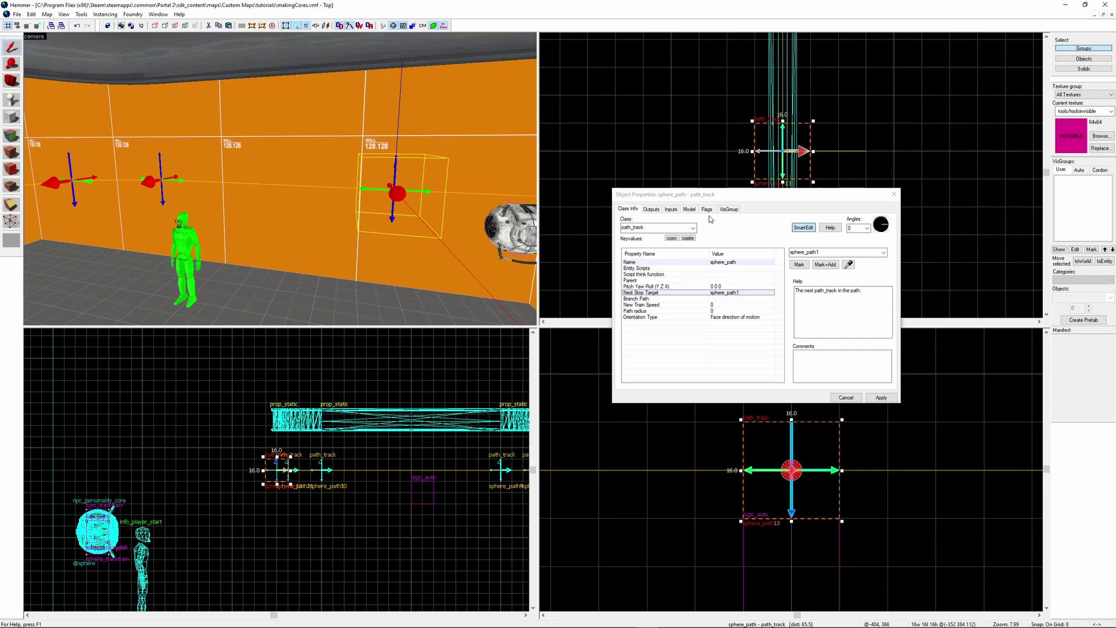
pyautogui.click(708, 209)
# Check 'Teleport to THIS path track' on sphere_path and make it the train's first stop
pyautogui.click(625, 252)
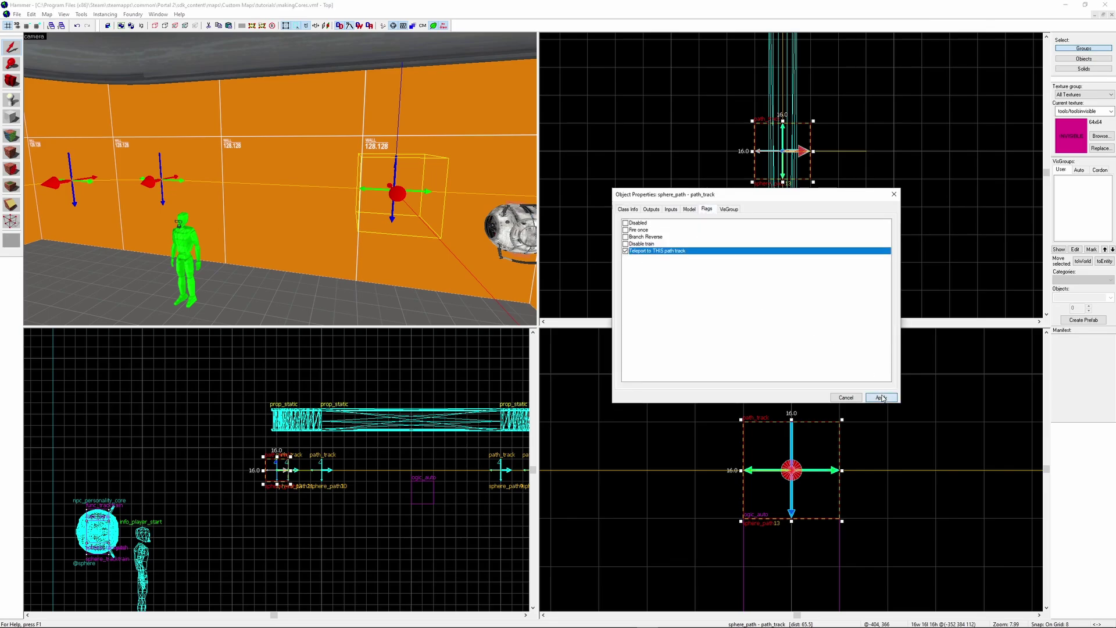
pyautogui.click(882, 398)
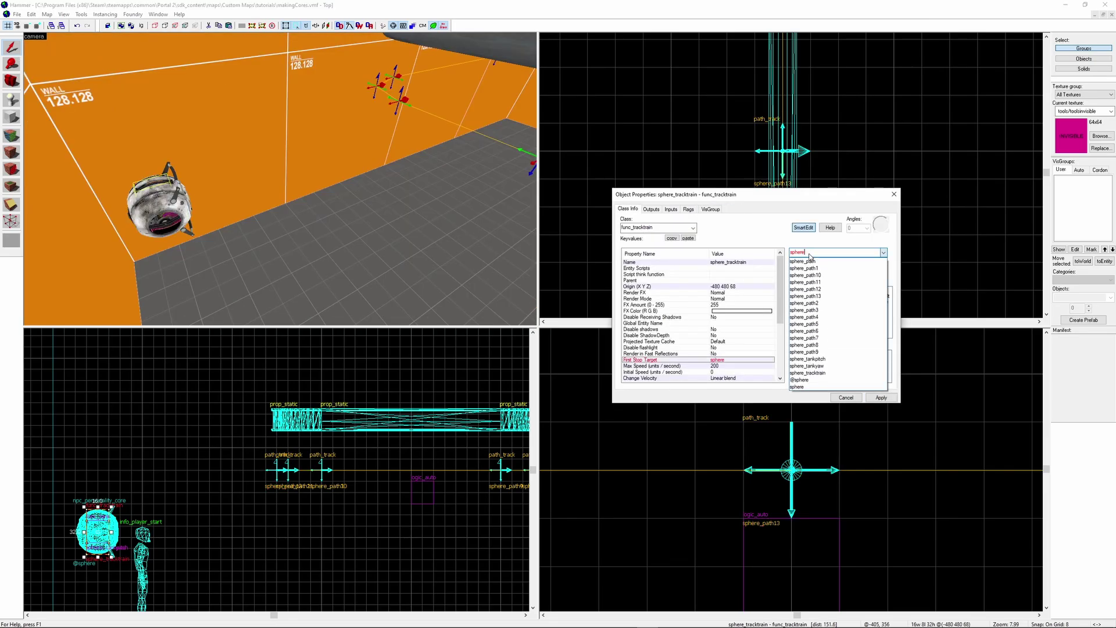
pyautogui.click(817, 261)
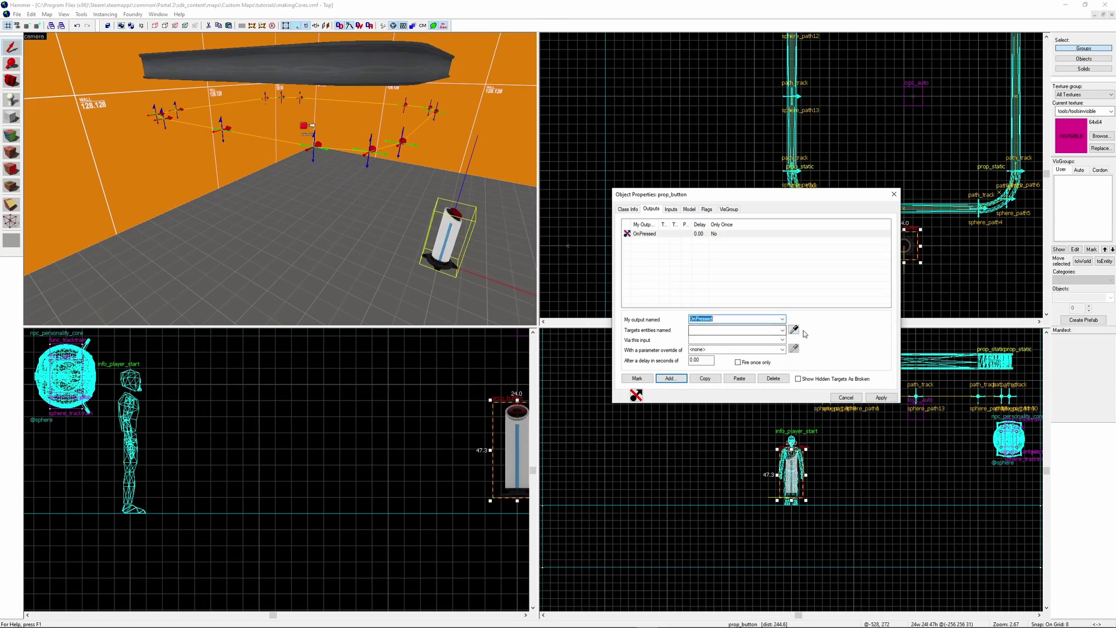
# Make the button start sphere_tracktrain forward when pressed and backward on OnButtonReset
pyautogui.click(794, 329)
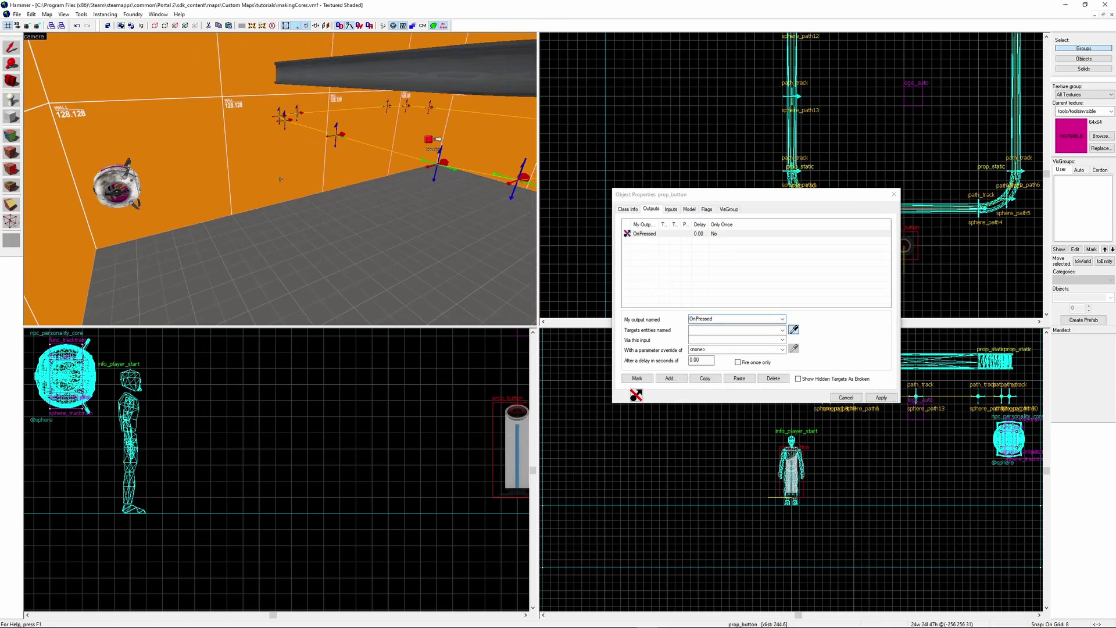
pyautogui.click(260, 137)
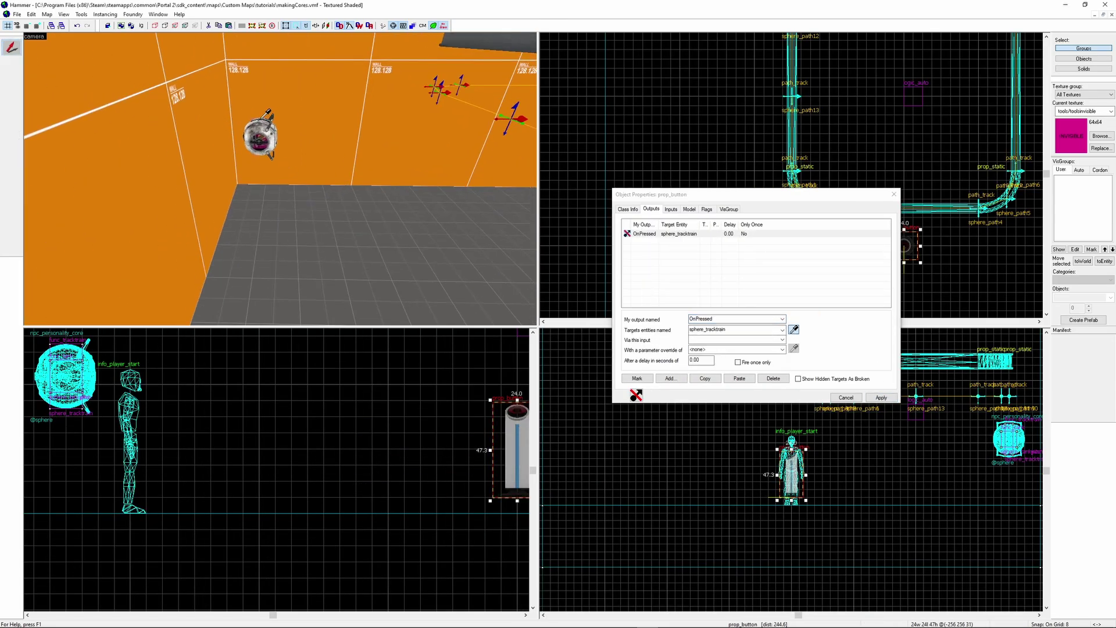
pyautogui.click(733, 339)
pyautogui.write('StartForward')
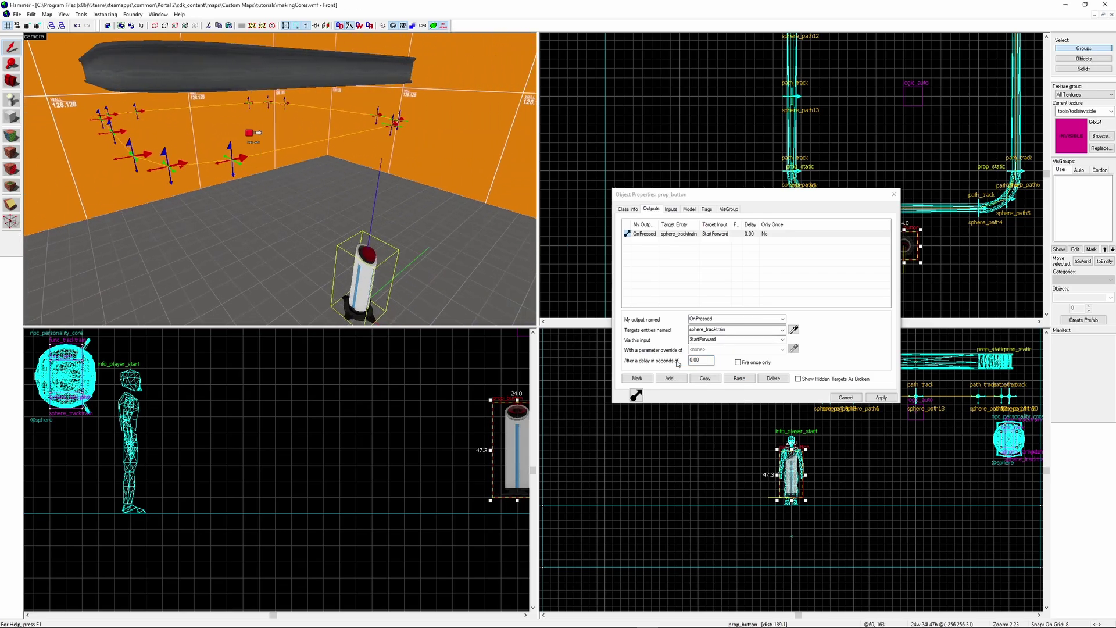
pyautogui.click(740, 378)
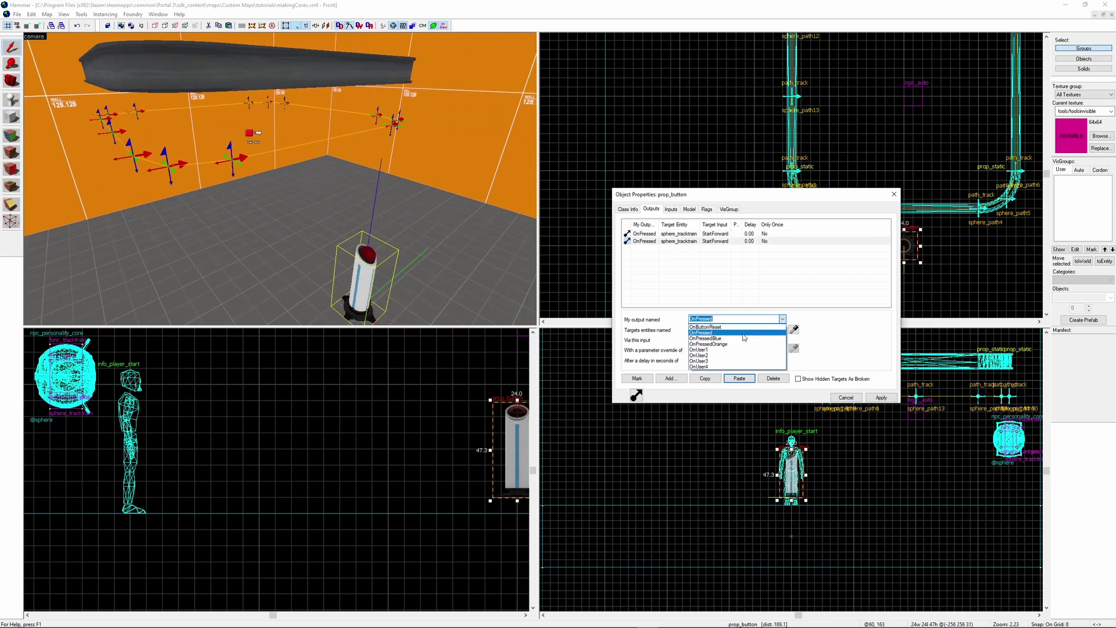
pyautogui.click(736, 328)
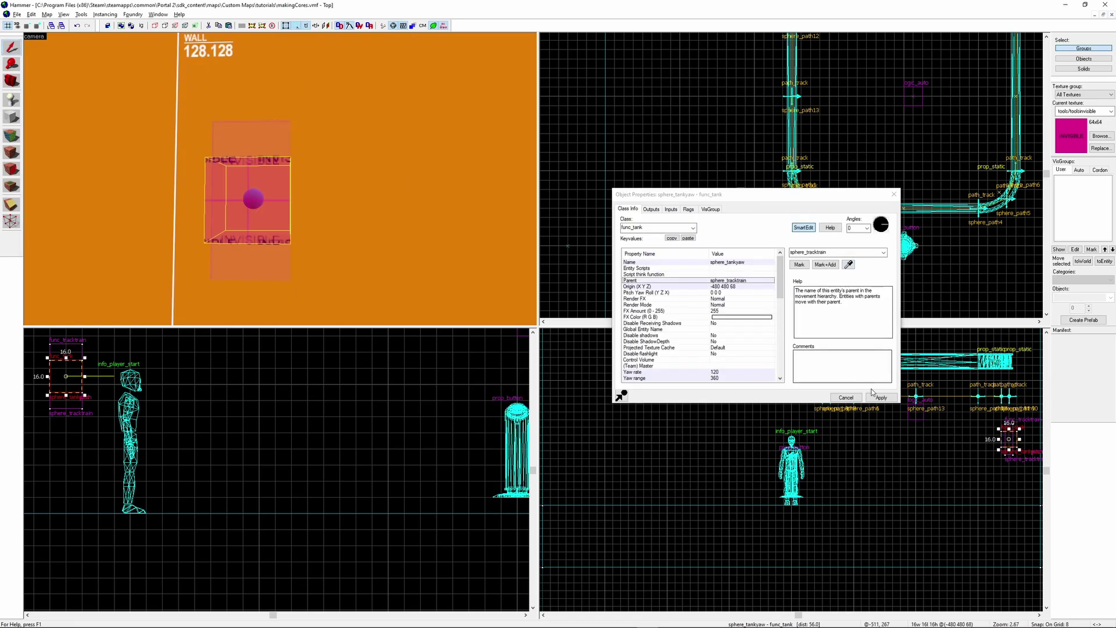
pyautogui.click(872, 393)
# Change a new entity's class to logic_choreographed_scene and begin naming it
pyautogui.click(818, 163)
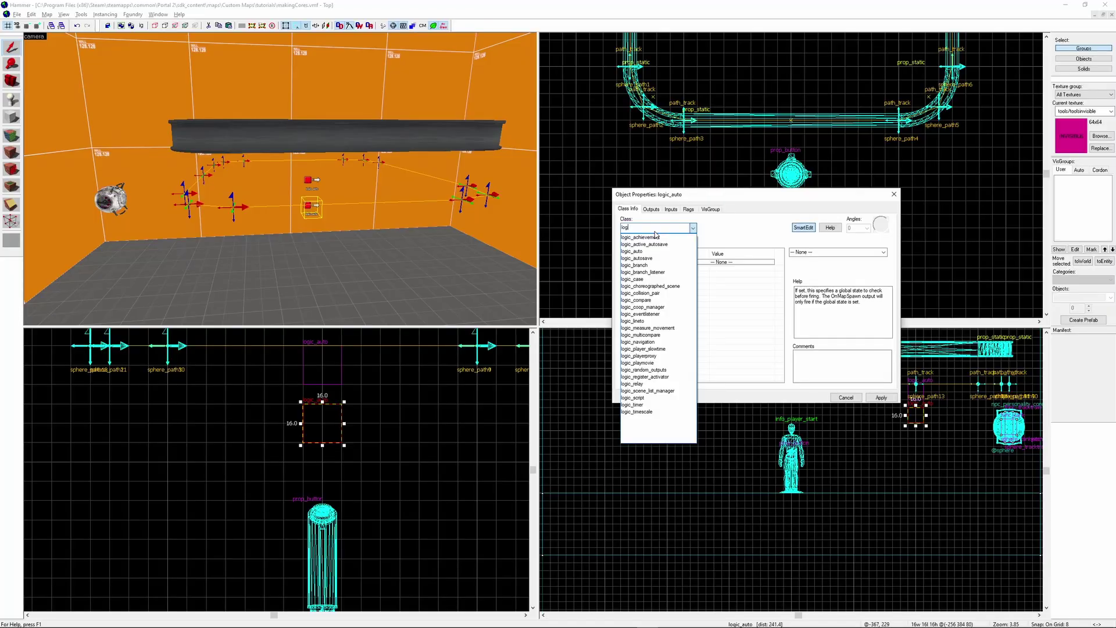
pyautogui.write('_chore')
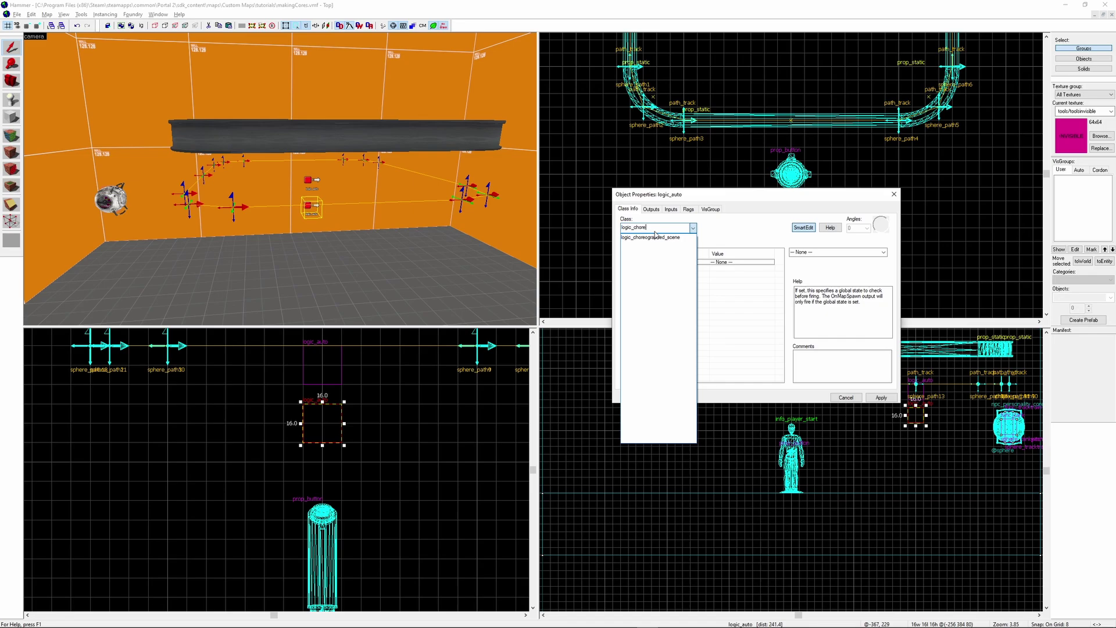
pyautogui.click(688, 239)
pyautogui.click(817, 253)
# Name the scene entity 'sphere', then play a random Wheatley quote in the Portal 2 soundboard
pyautogui.write('sphere1')
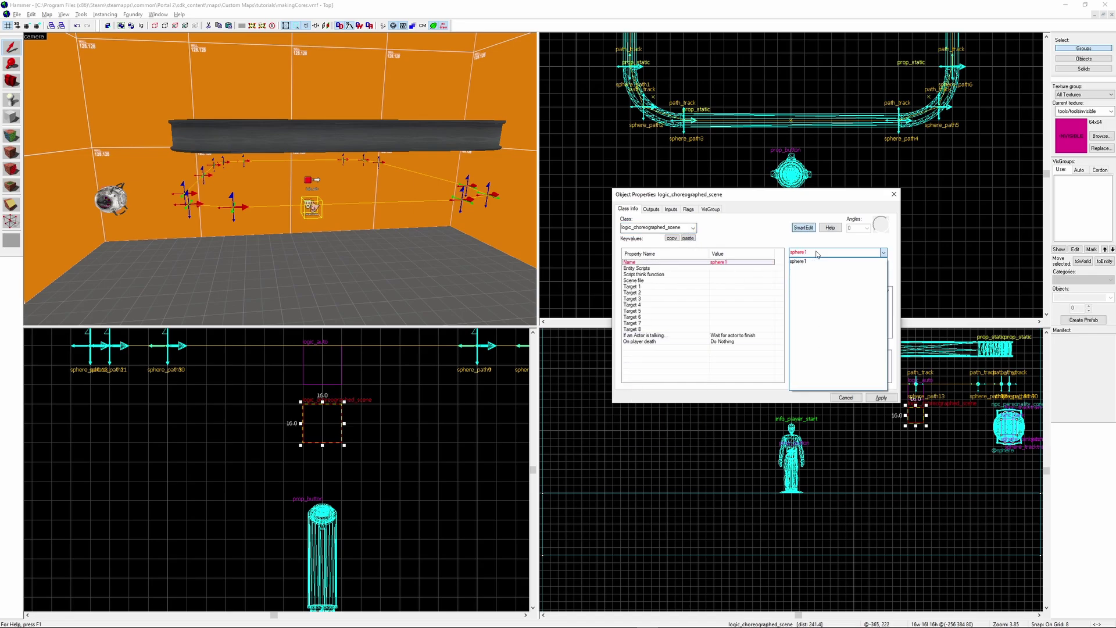
pyautogui.press('Return')
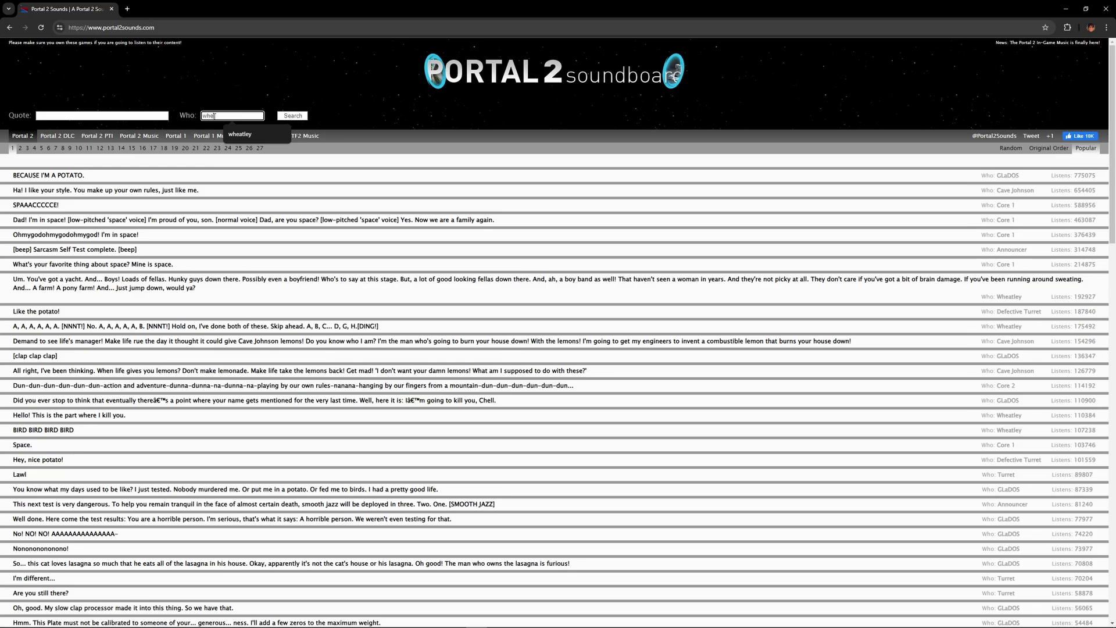
pyautogui.write('wheatley')
pyautogui.press('Return')
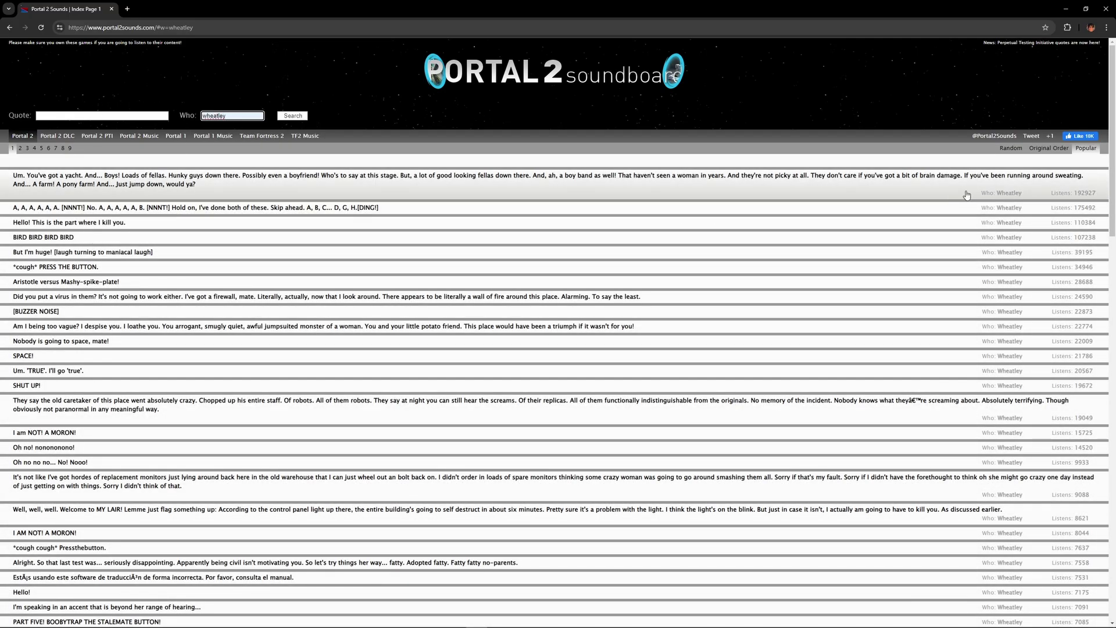
pyautogui.click(1012, 147)
pyautogui.click(515, 303)
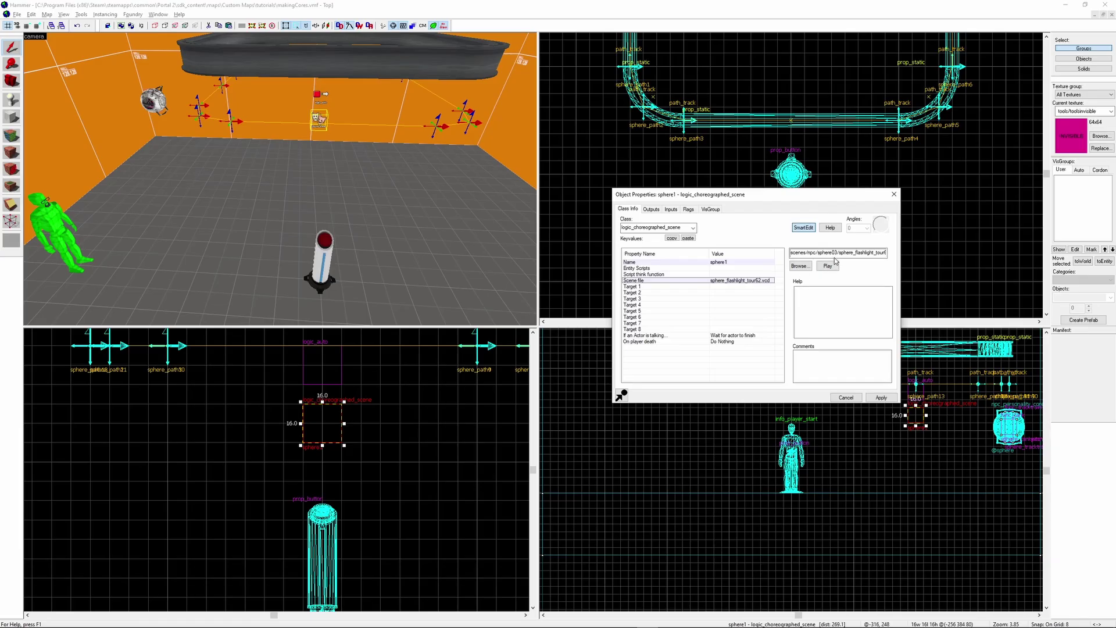
# Assign intro_ride08.vcd as the scene file for sphere1
pyautogui.click(837, 262)
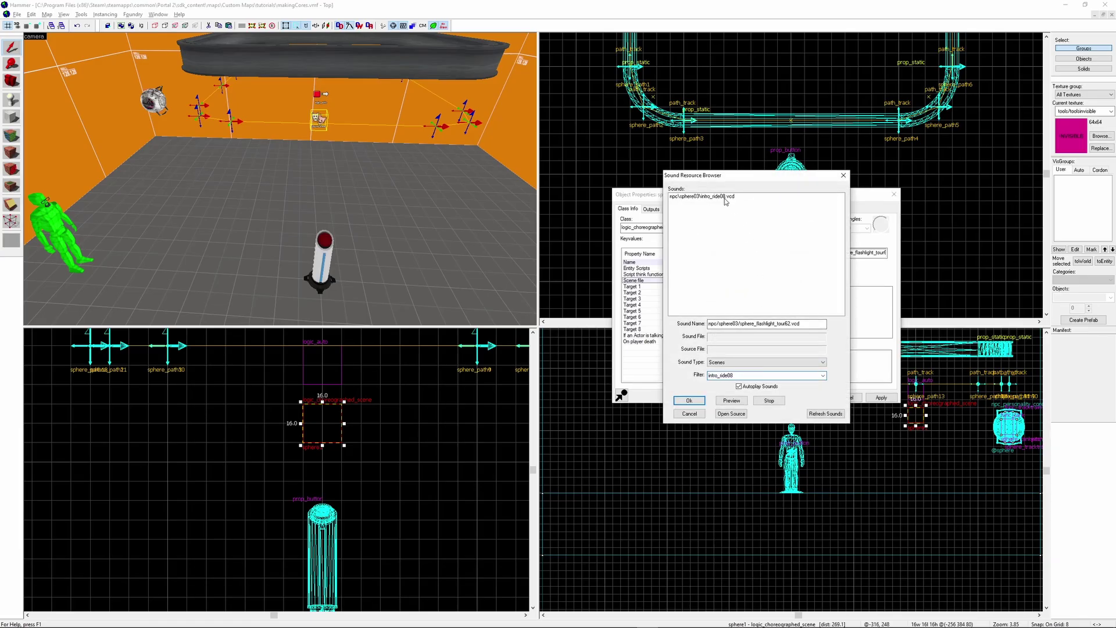
pyautogui.click(725, 196)
pyautogui.click(689, 400)
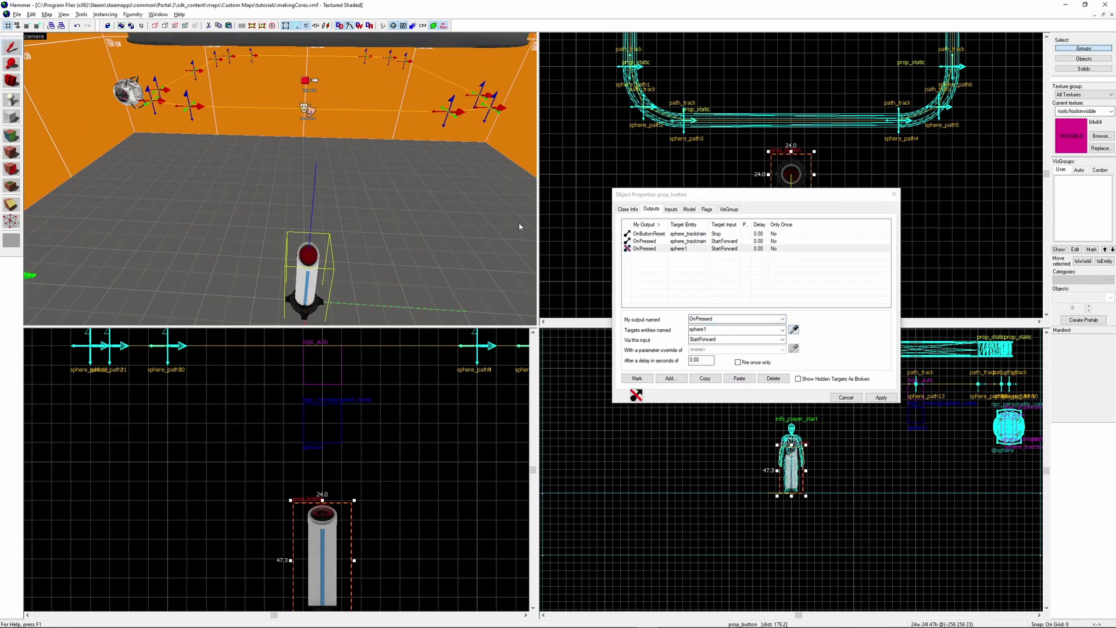
# Set the button's sphere1 output input to Start and apply it
pyautogui.click(721, 339)
pyautogui.write('s')
pyautogui.click(877, 399)
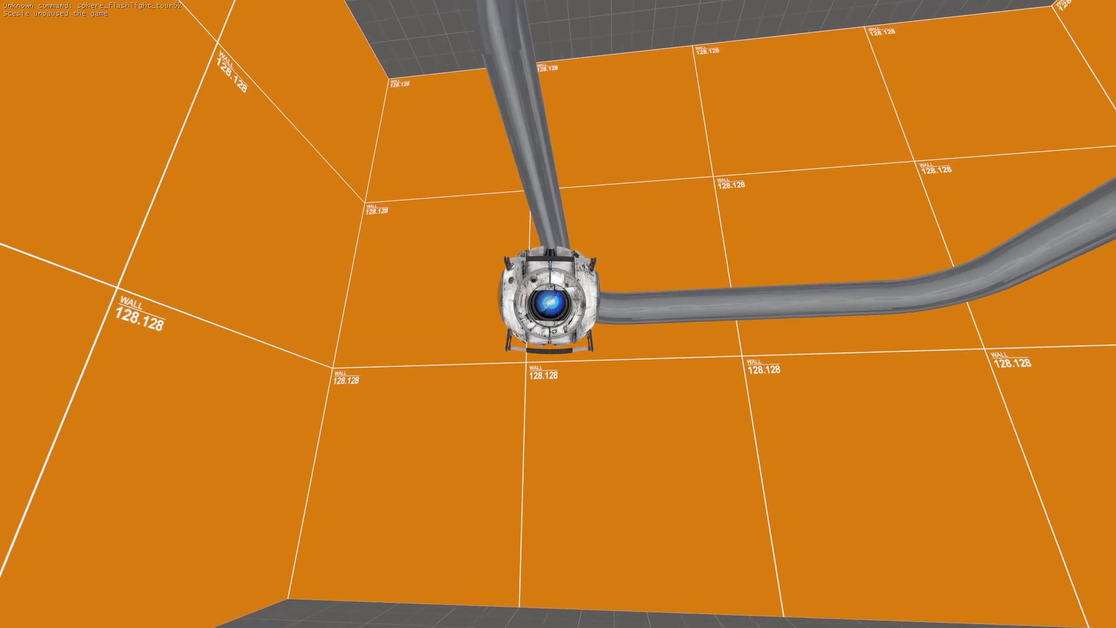
# Leave the Portal 2 test run and return to Hammer
pyautogui.hotkey('alt', 'Tab')
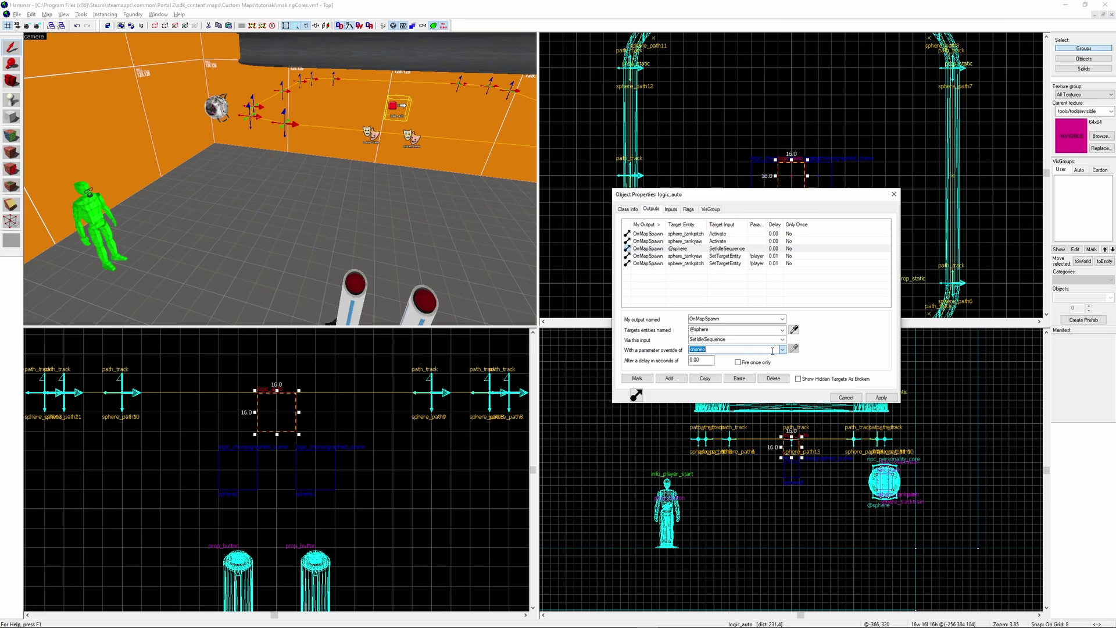
# Choose sphere_damaged_idle_concerned from the core's sequences and paste it as the SetIdleSequence parameter
pyautogui.click(638, 378)
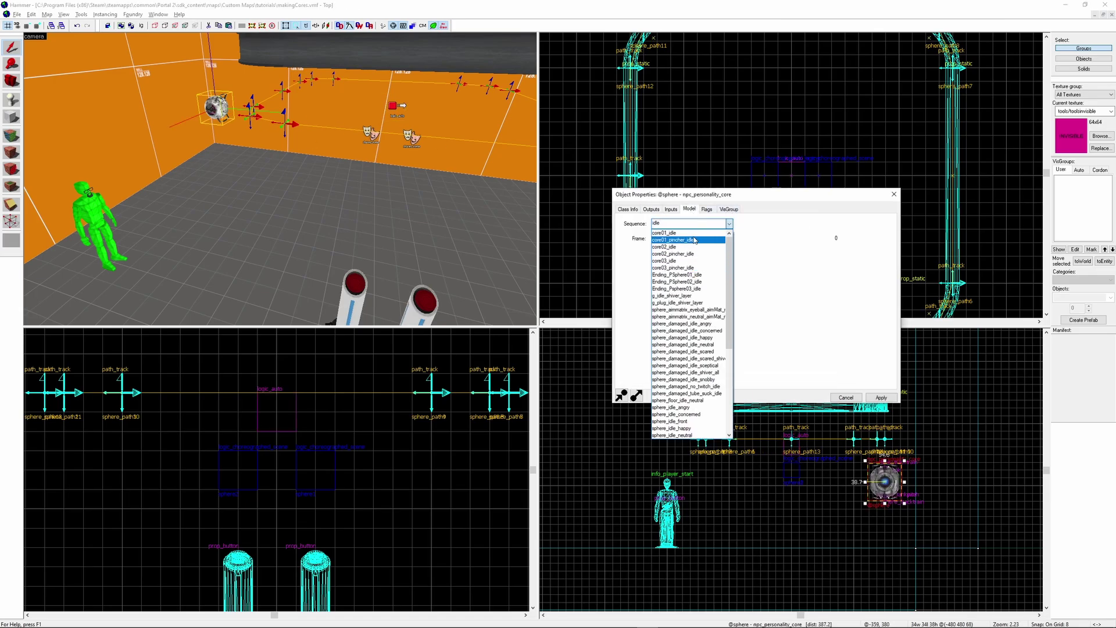
pyautogui.scroll(-2, 696, 256)
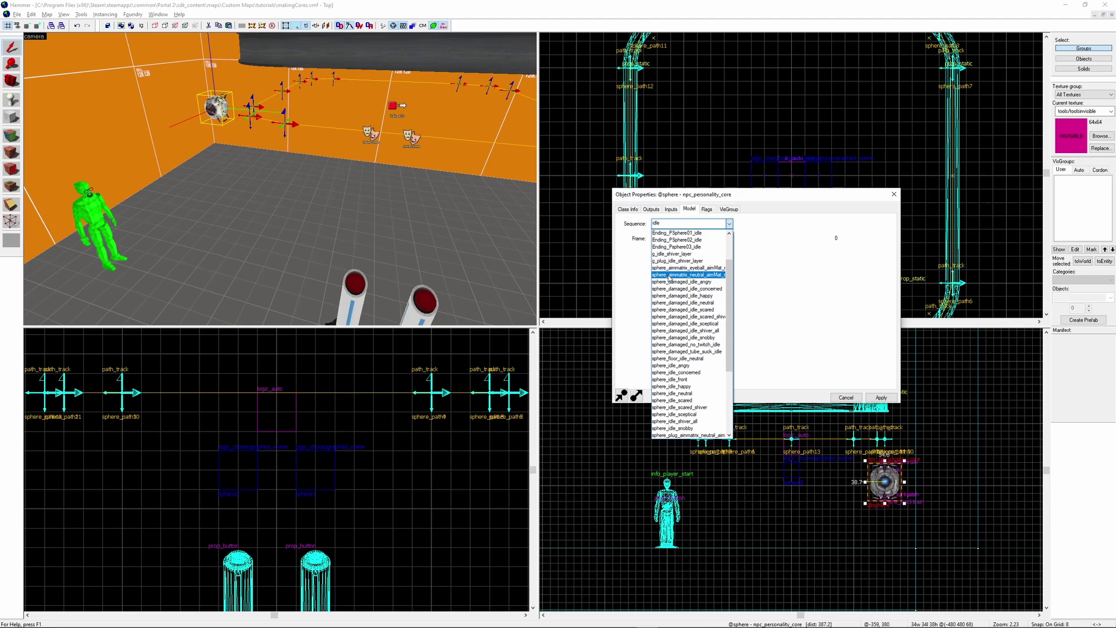
pyautogui.scroll(-5, 689, 293)
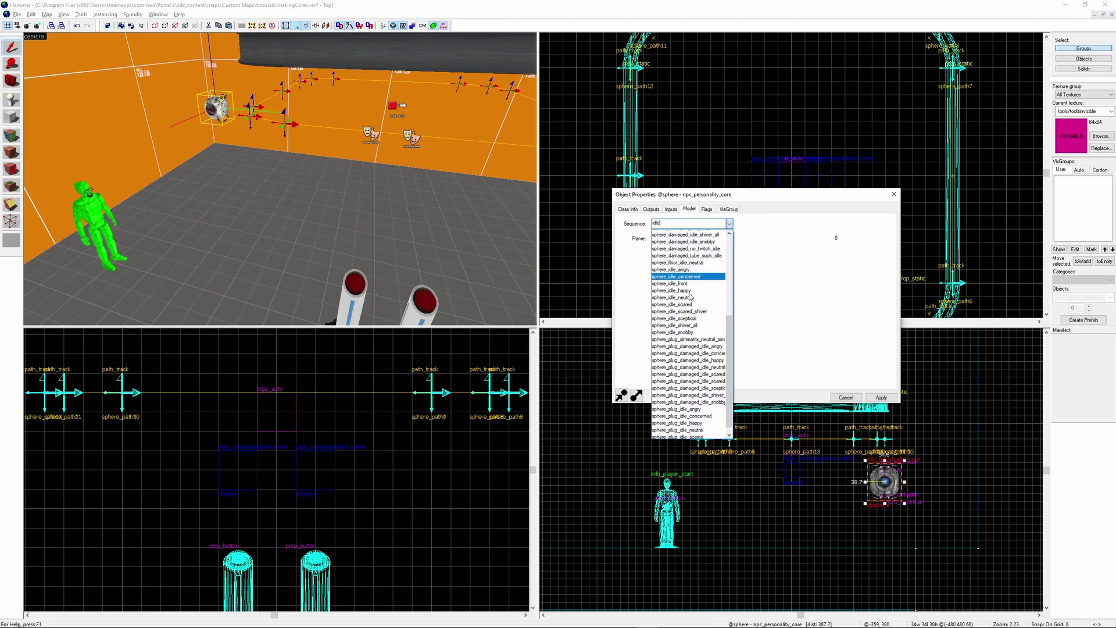
pyautogui.scroll(-1, 692, 296)
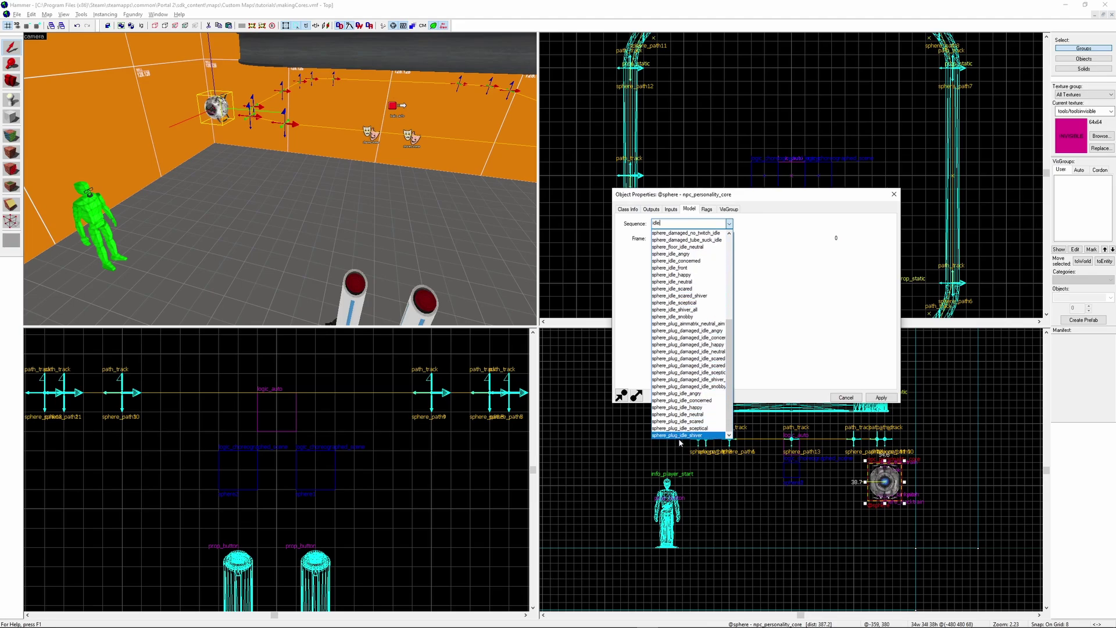
pyautogui.scroll(4, 699, 413)
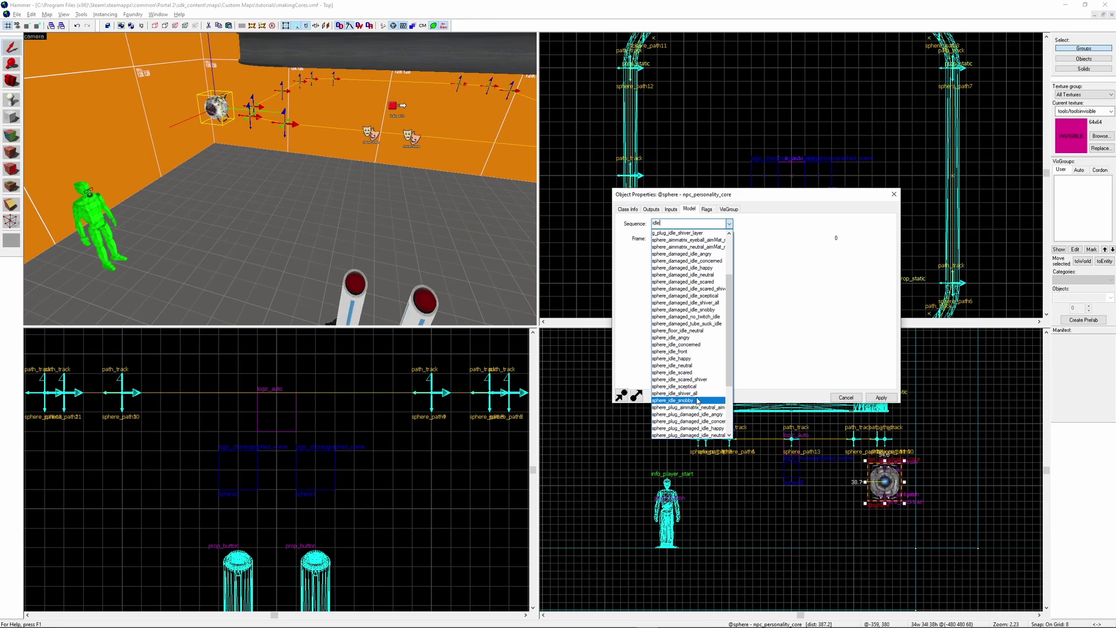
pyautogui.click(699, 250)
pyautogui.hotkey('ctrl', 'c')
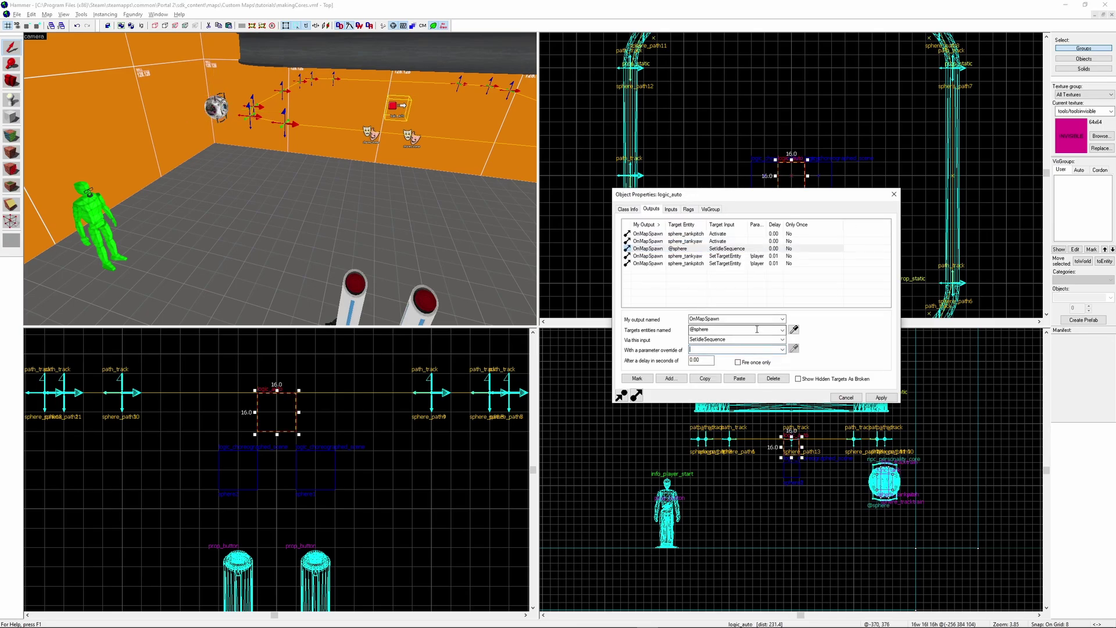
pyautogui.click(734, 350)
pyautogui.hotkey('ctrl', 'v')
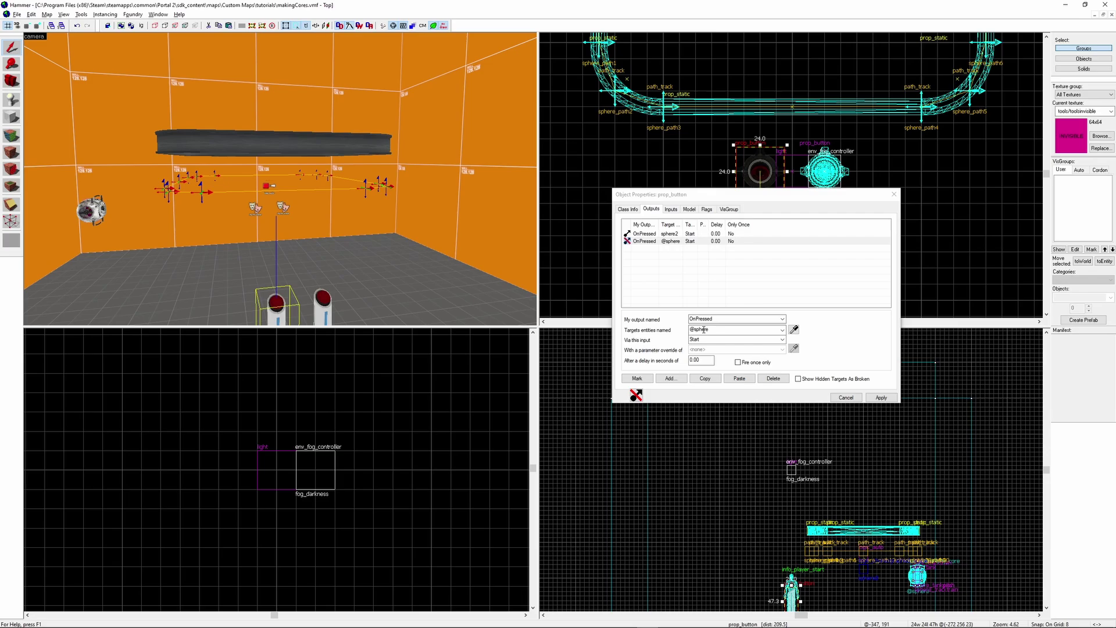
pyautogui.click(717, 338)
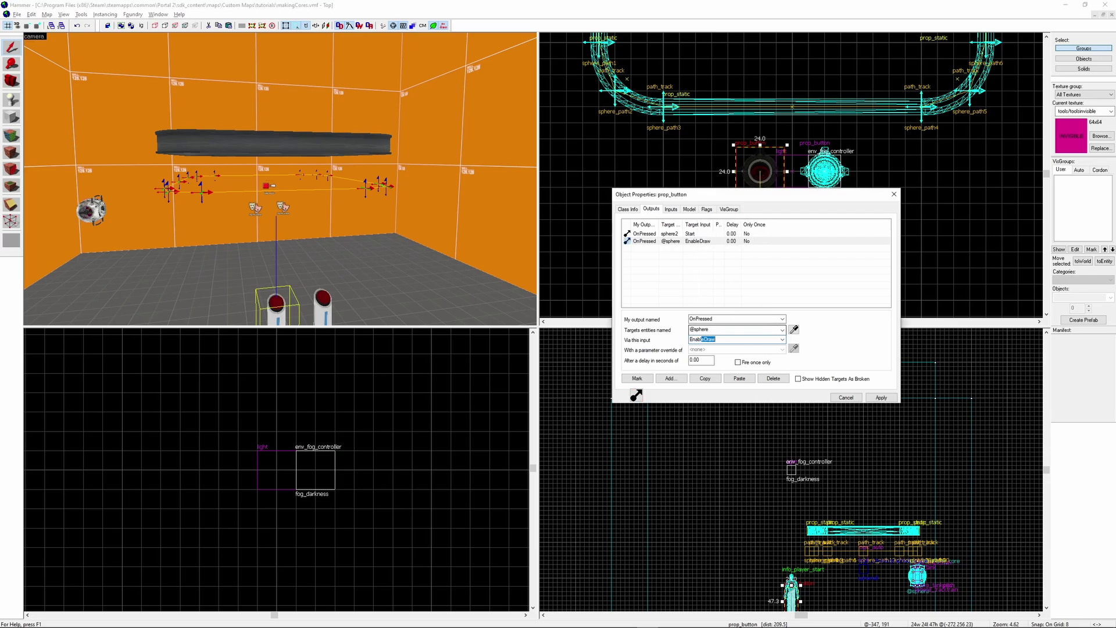
pyautogui.click(891, 399)
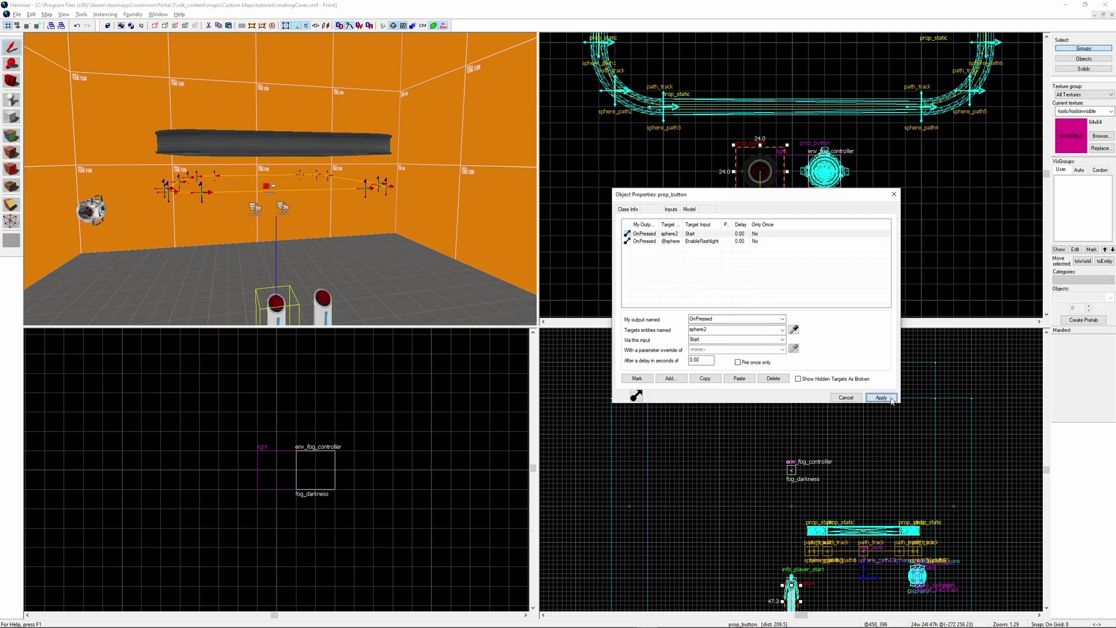
pyautogui.click(722, 241)
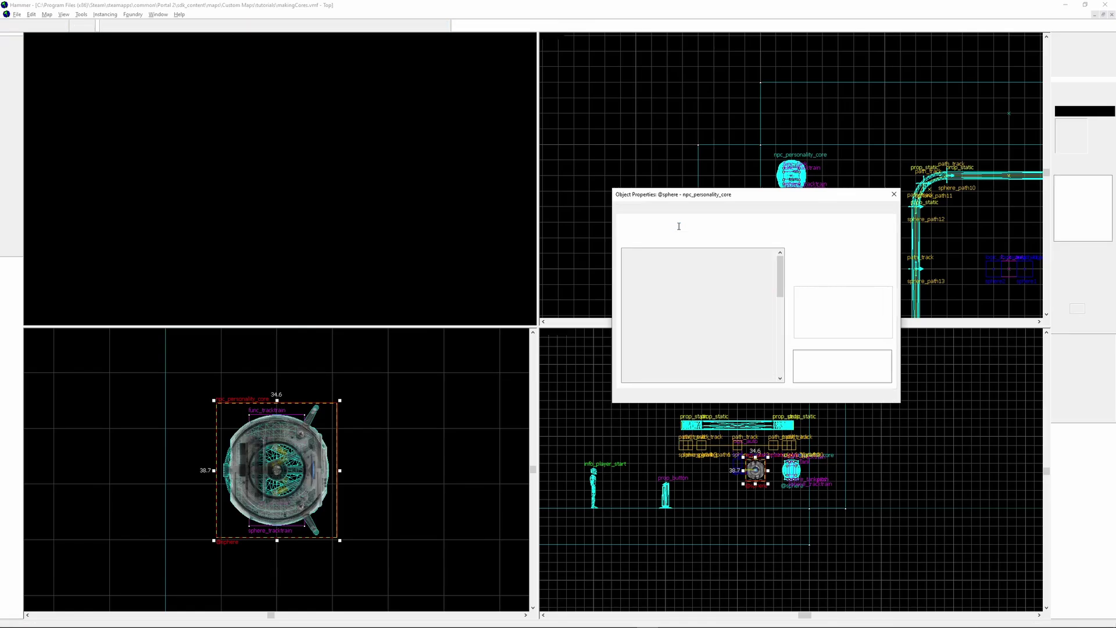
pyautogui.press('BackSpace')
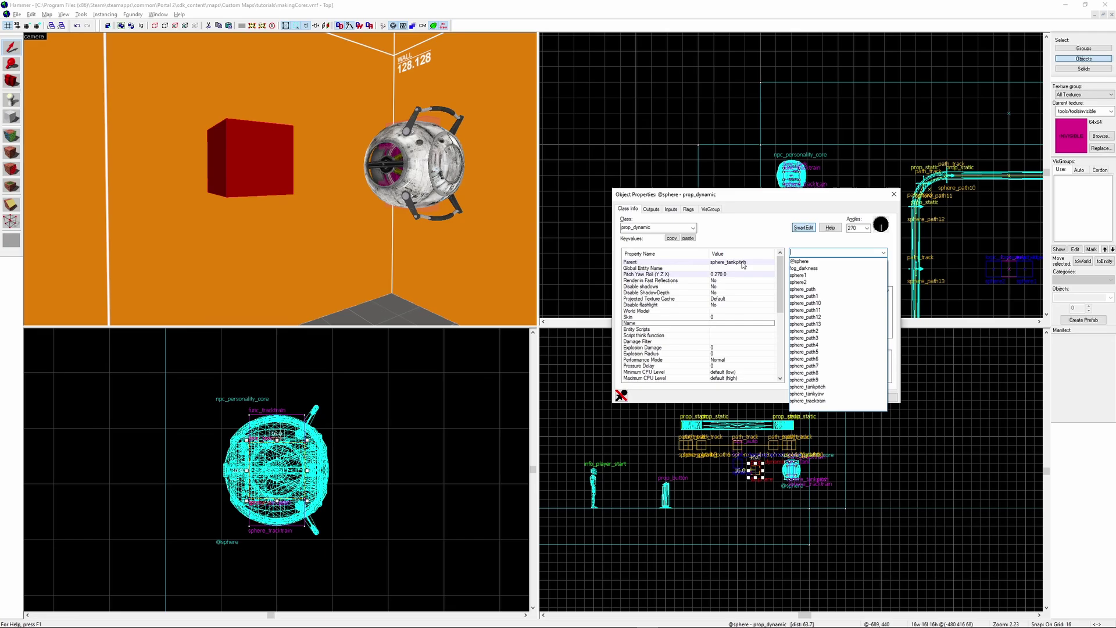
pyautogui.click(803, 254)
pyautogui.press('BackSpace')
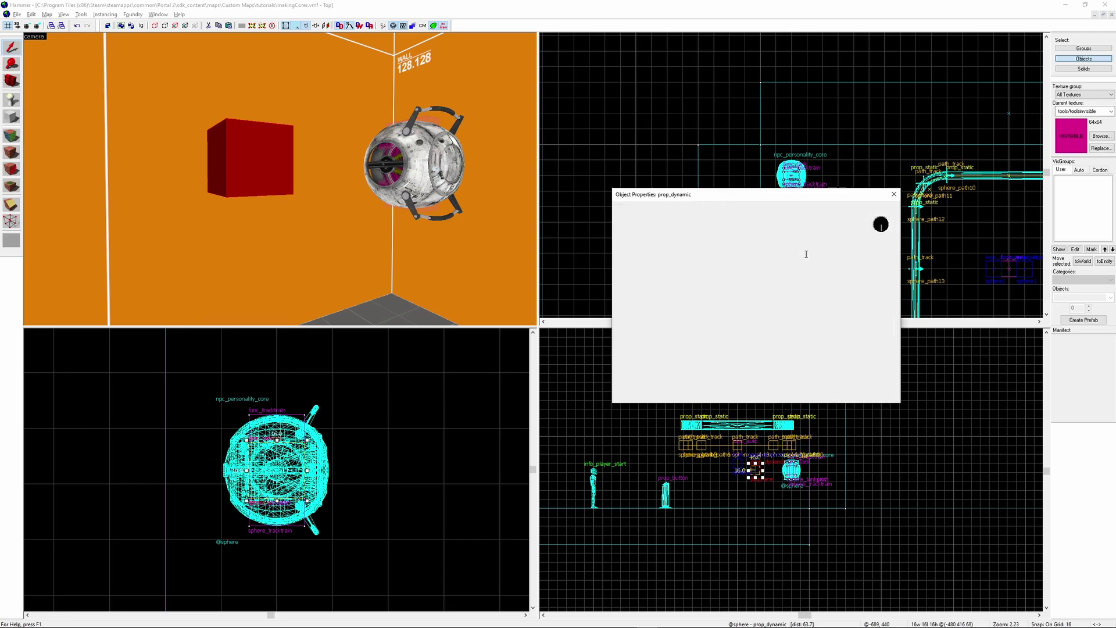
pyautogui.click(702, 324)
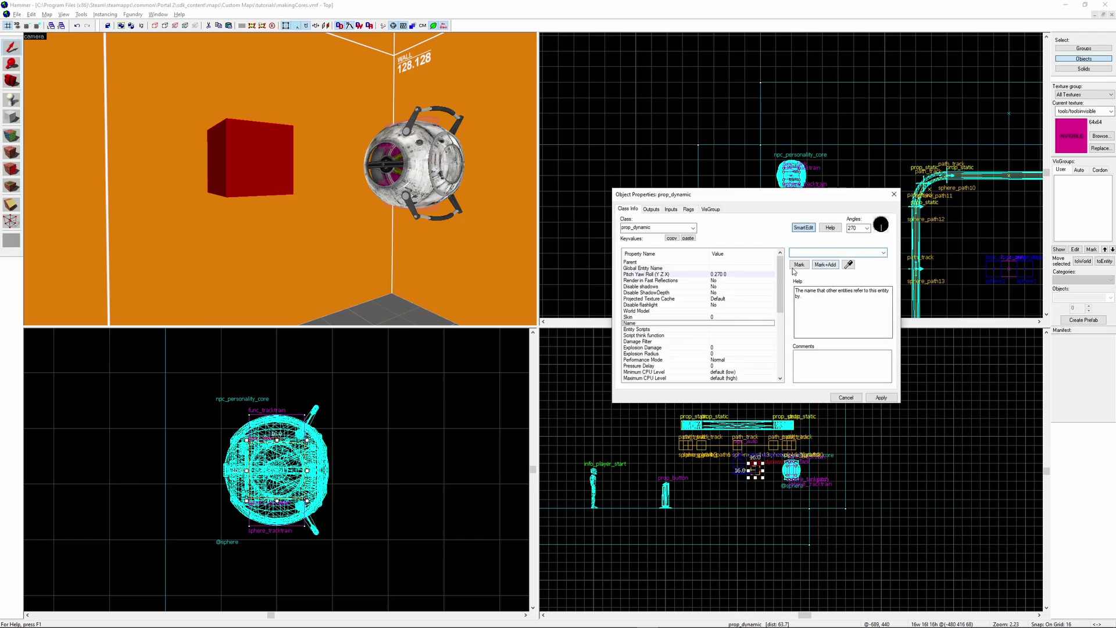
# Give the prop the management_rail_ball model
pyautogui.doubleClick(716, 311)
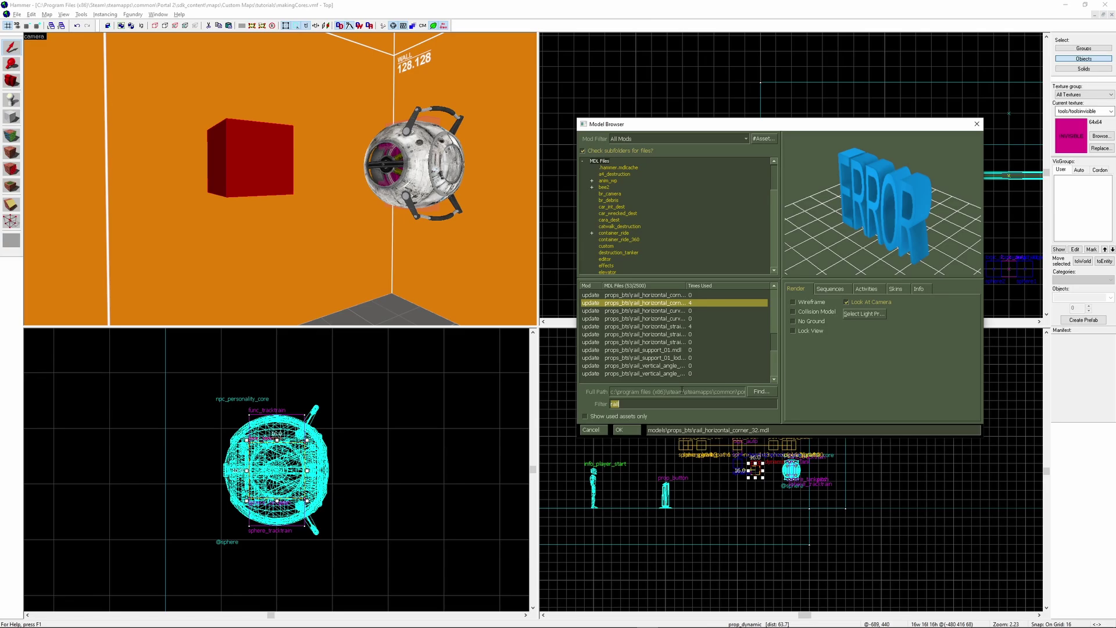
pyautogui.write('sphere')
pyautogui.press('Down')
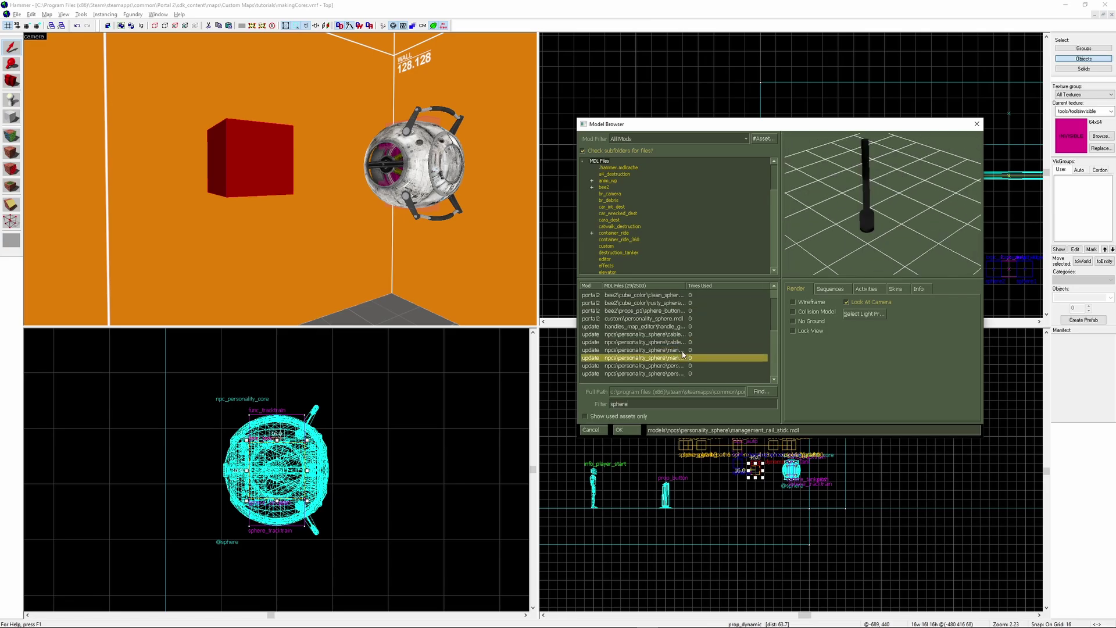
pyautogui.press('Up')
pyautogui.doubleClick(682, 351)
pyautogui.hotkey('ctrl', 'e')
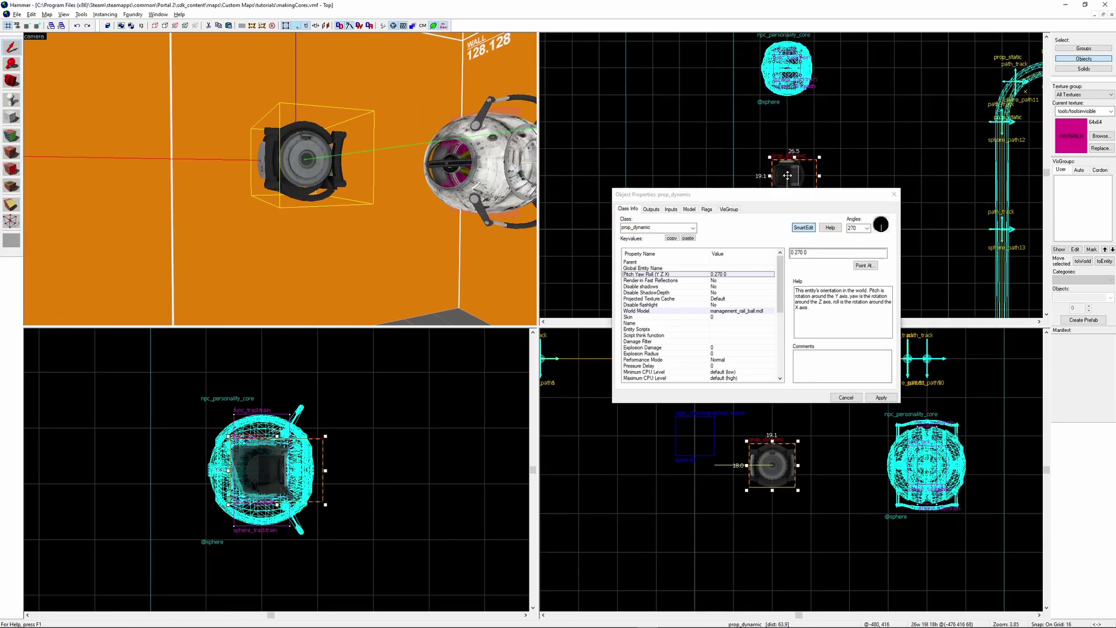
# Give the copied prop the management_rail_stick model
pyautogui.hotkey('ctrl', 'shift', 'e')
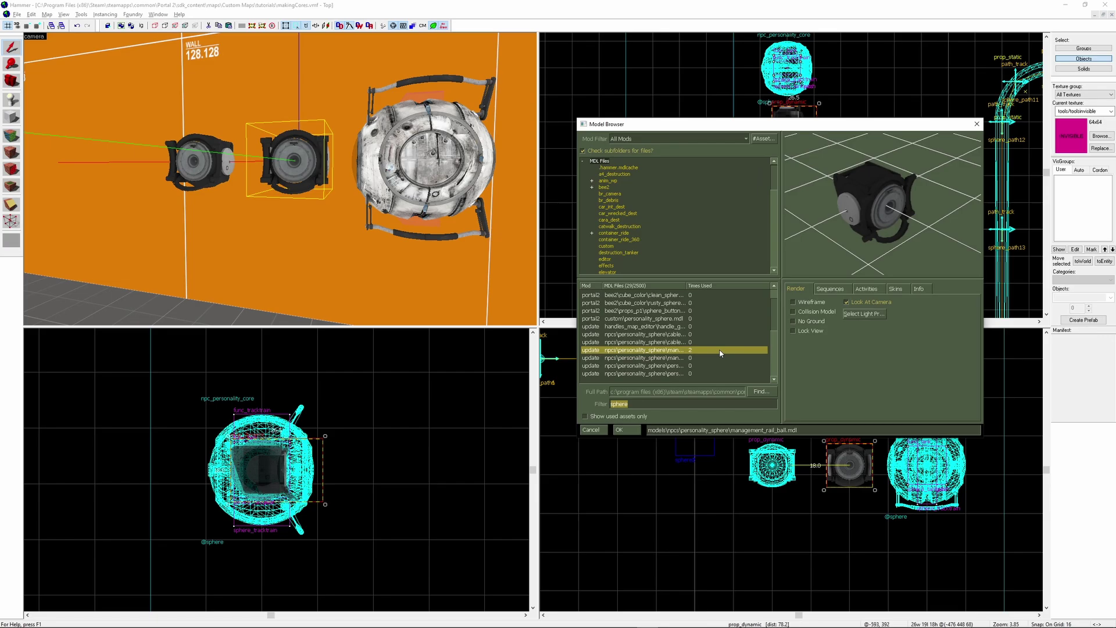
pyautogui.doubleClick(688, 349)
pyautogui.press('Return')
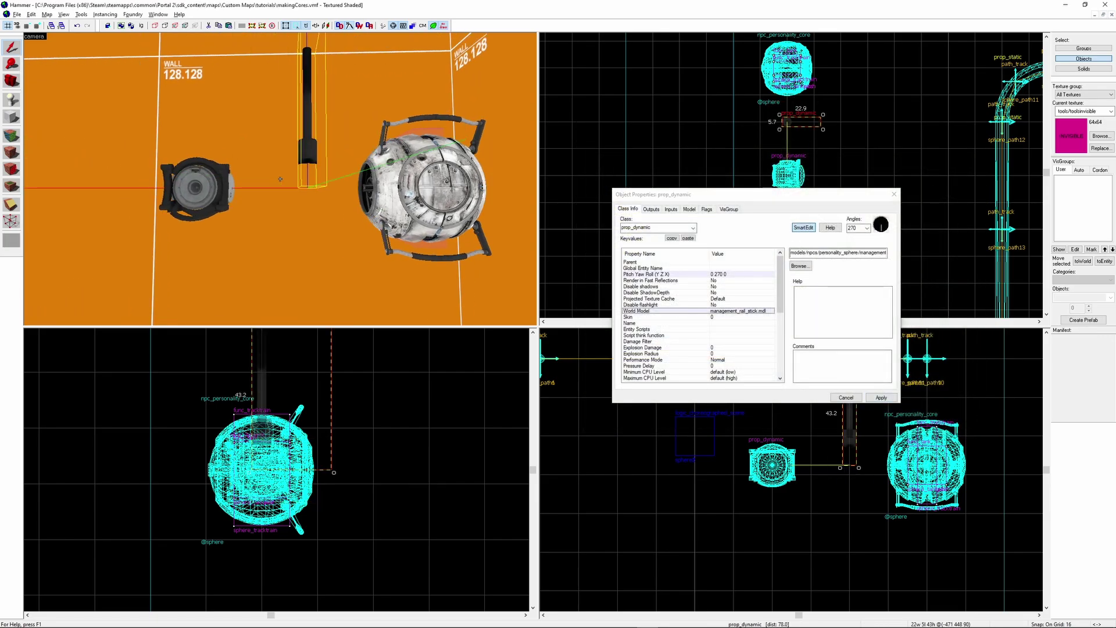
pyautogui.hotkey('ctrl', 'e')
pyautogui.hotkey('ctrl', 'shift', 'e')
pyautogui.click(791, 49)
pyautogui.hotkey('ctrl', 'shift', 'e')
pyautogui.hotkey('ctrl', 'e')
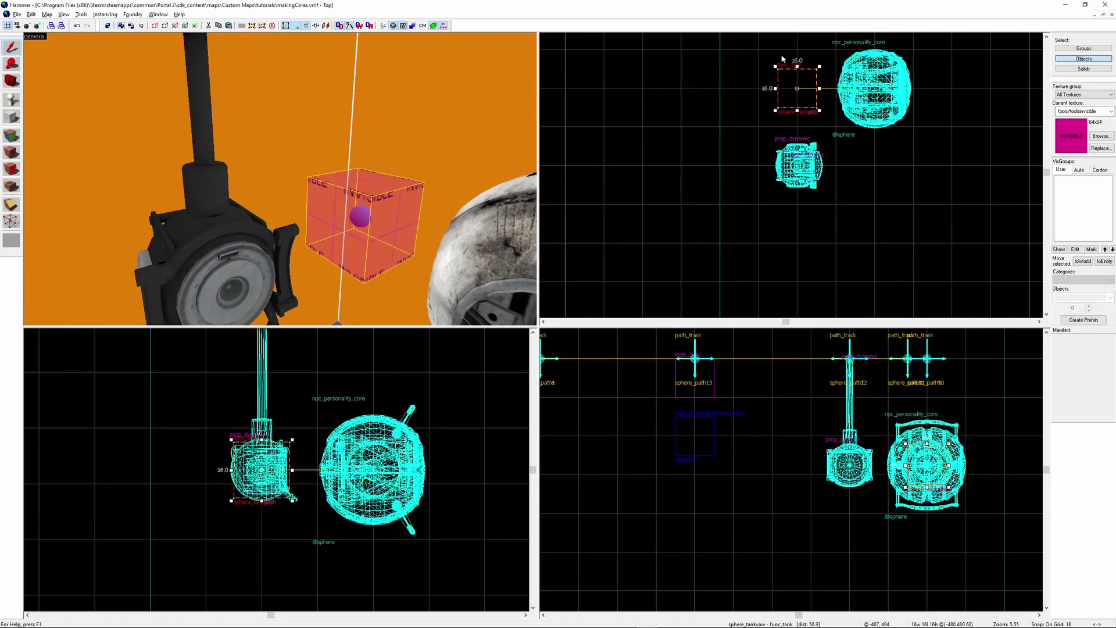
pyautogui.click(874, 87)
pyautogui.hotkey('ctrl', 'shift', 'e')
pyautogui.hotkey('ctrl', 'e')
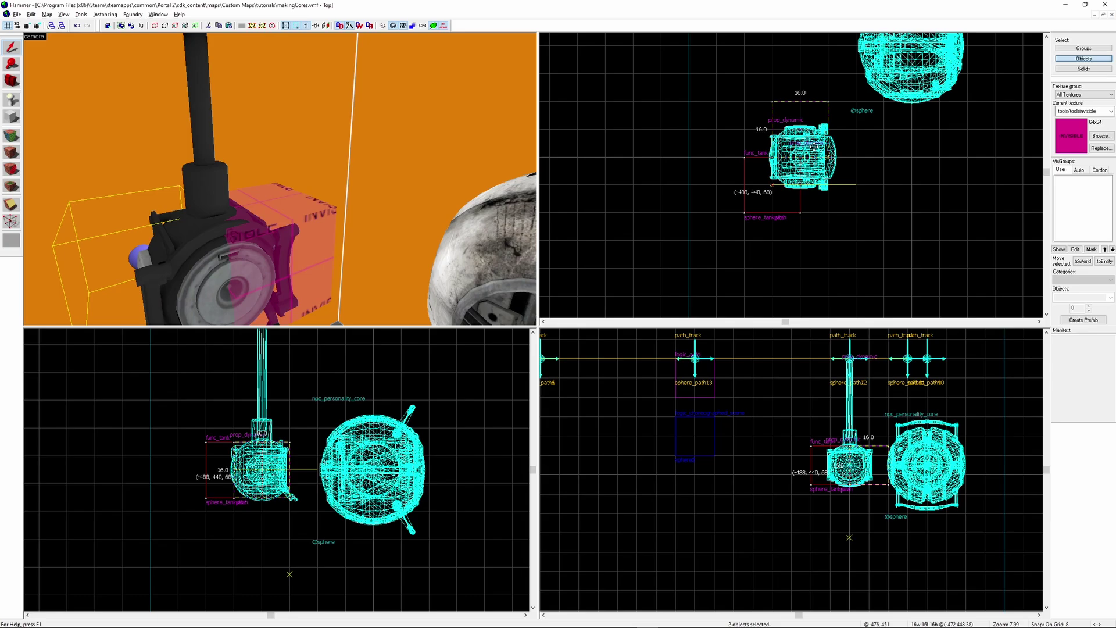
pyautogui.hotkey('alt', 'Return')
# Parent the sphere_plug prop to sphere_tankpitch
pyautogui.click(259, 465)
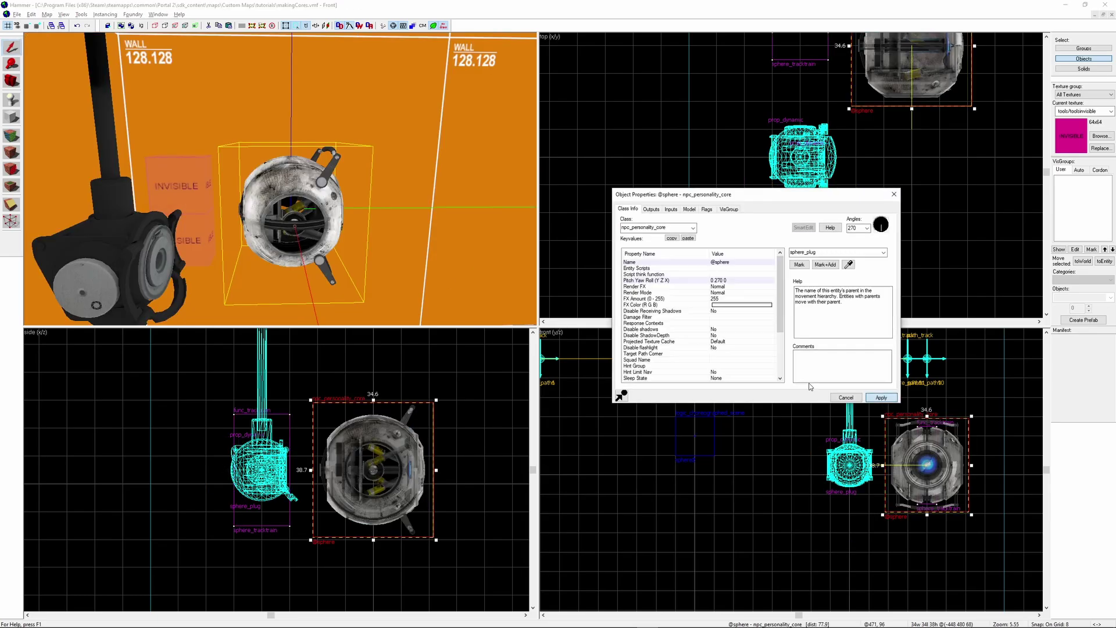
pyautogui.click(849, 265)
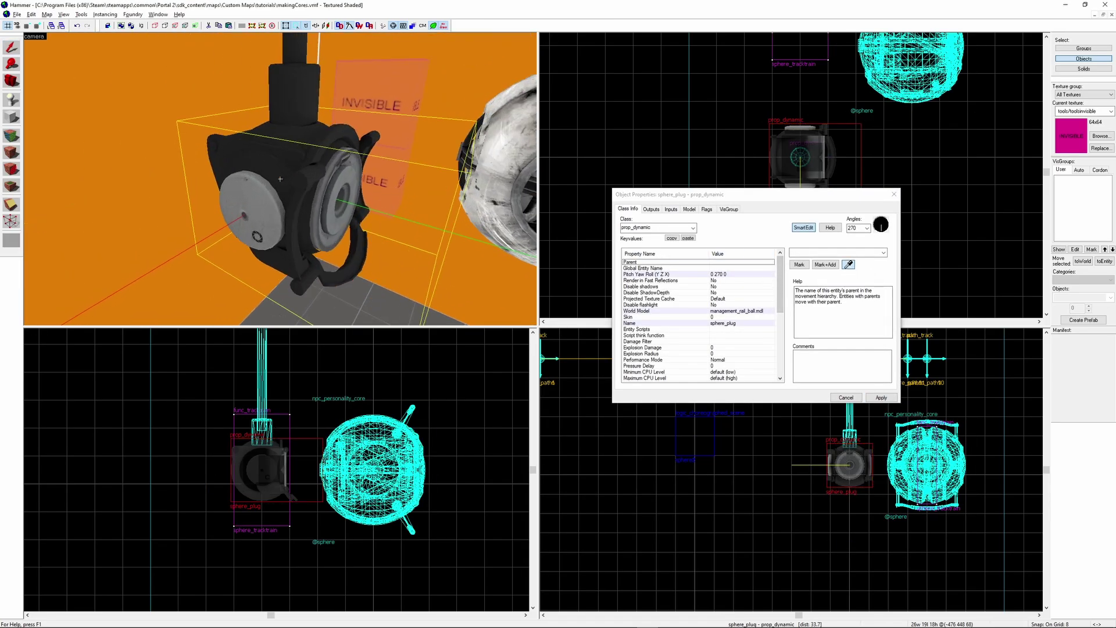
pyautogui.click(505, 234)
pyautogui.click(505, 234)
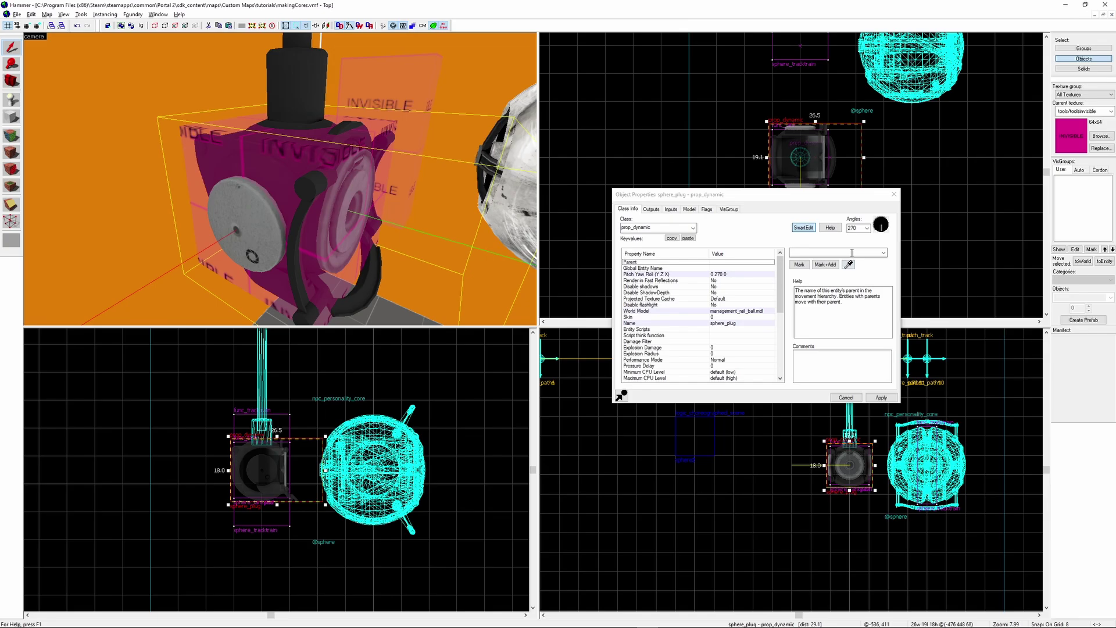
pyautogui.write('sphere_tank')
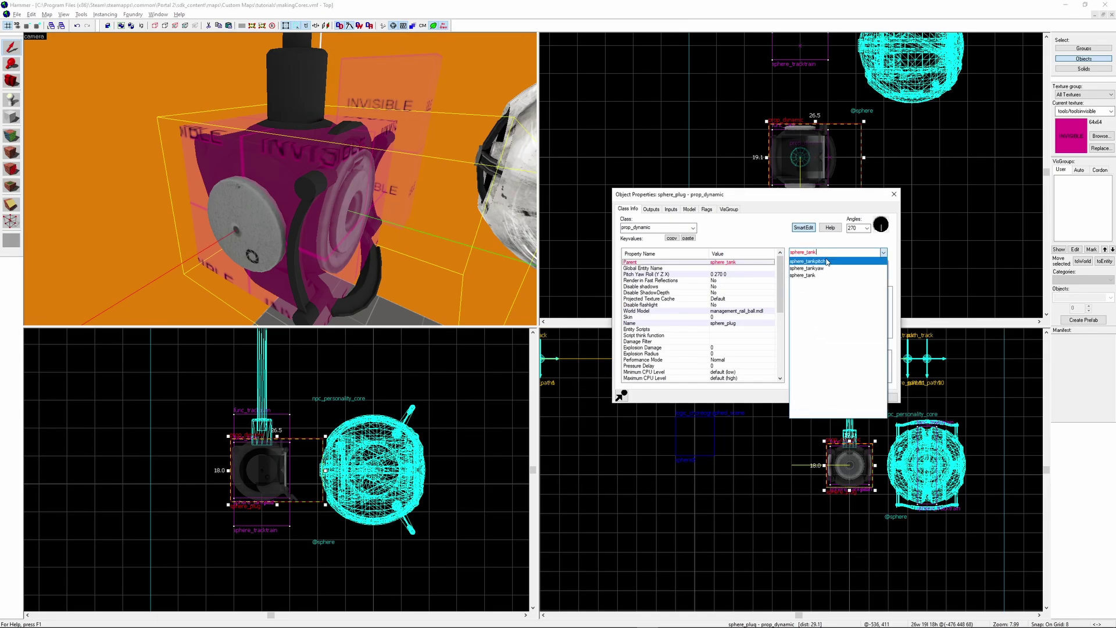
pyautogui.click(827, 262)
pyautogui.click(280, 178)
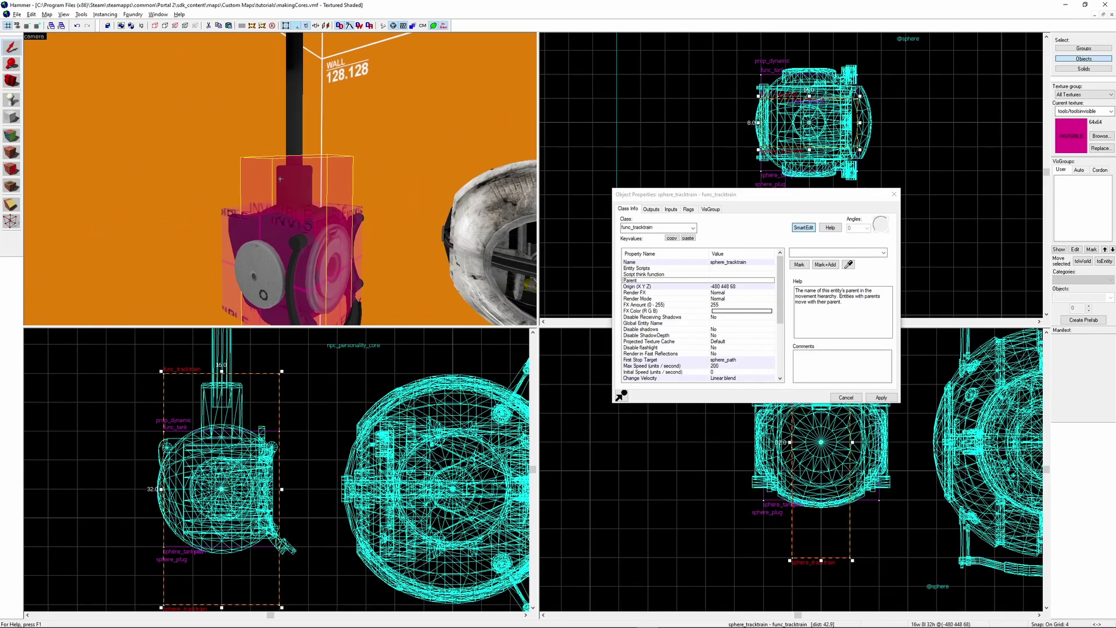
pyautogui.click(303, 187)
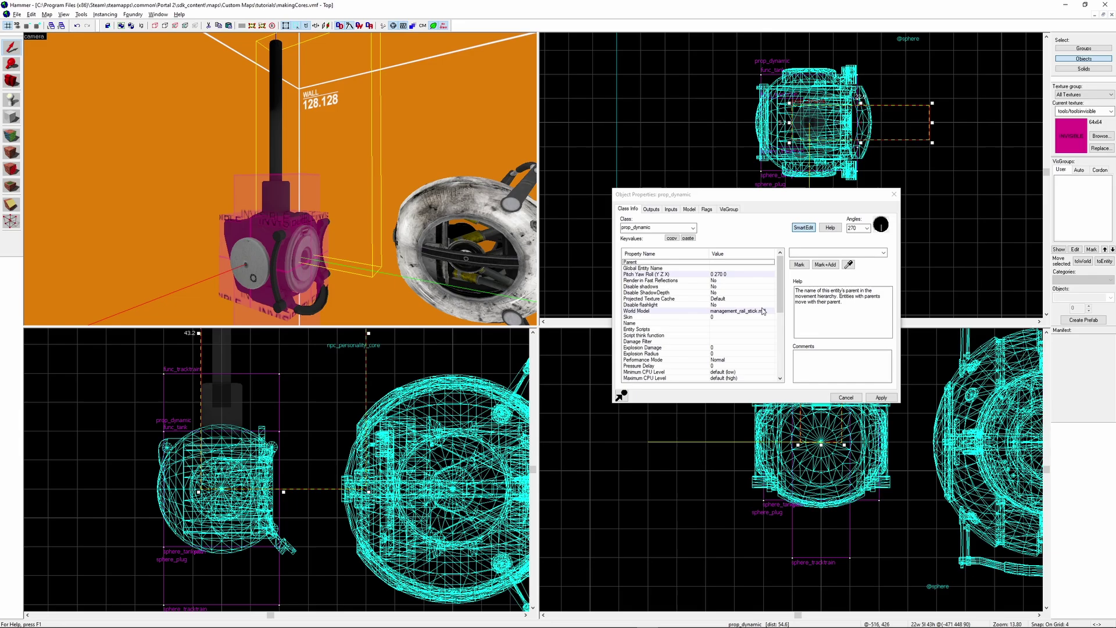
pyautogui.click(820, 453)
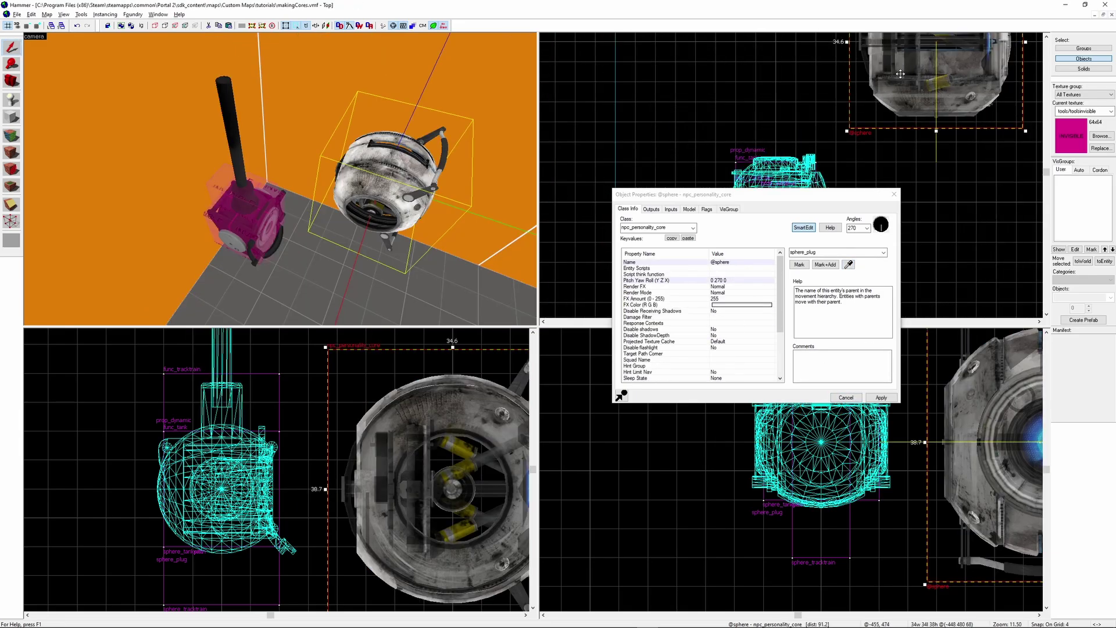
pyautogui.click(894, 194)
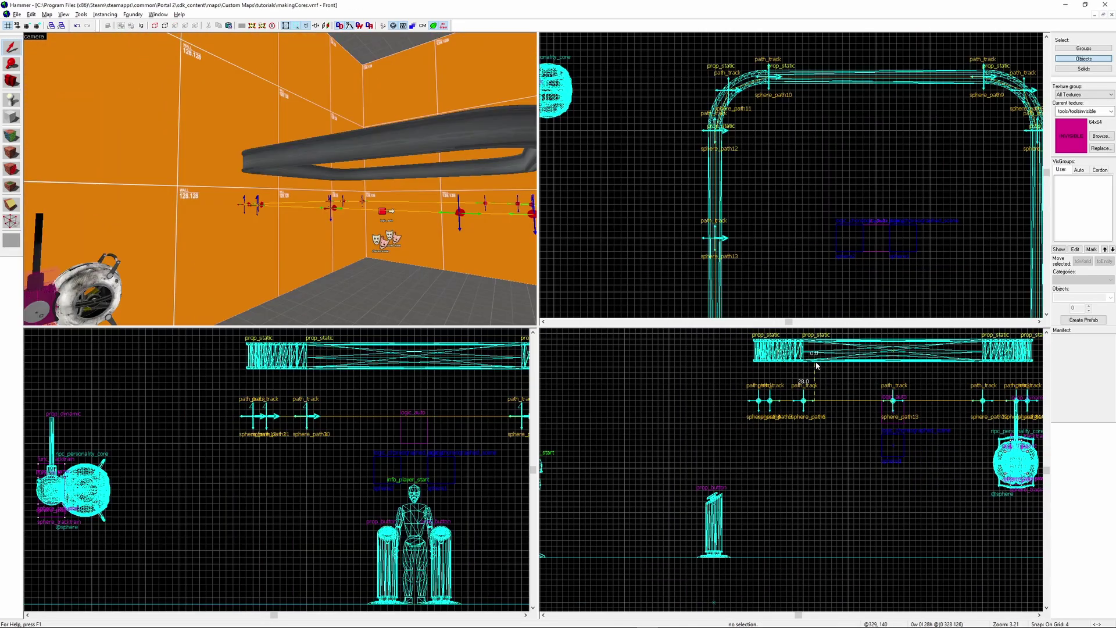
# Select the overhead rail tube group and switch it to rotate mode
pyautogui.scroll(-4, 816, 365)
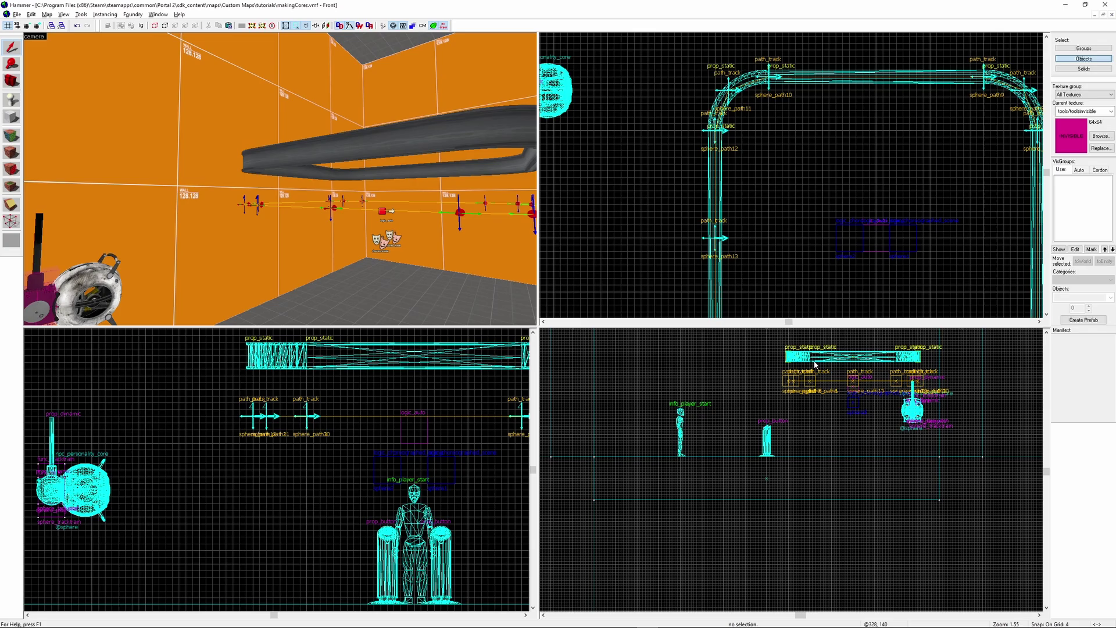
pyautogui.click(935, 357)
pyautogui.scroll(8, 902, 354)
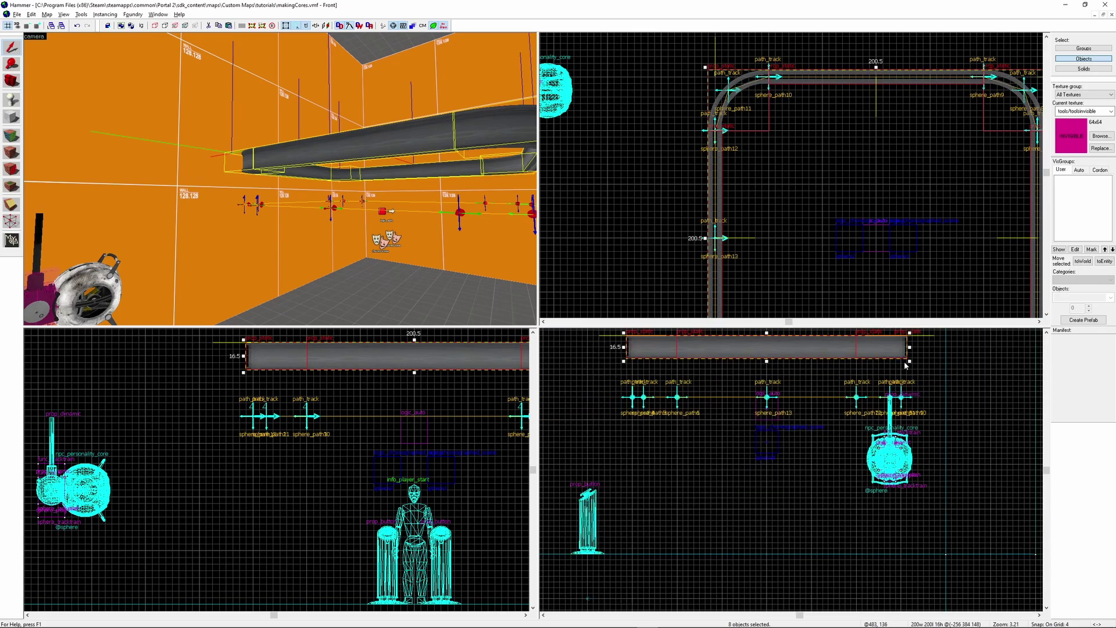
pyautogui.moveTo(901, 354); pyautogui.dragTo(902, 353)
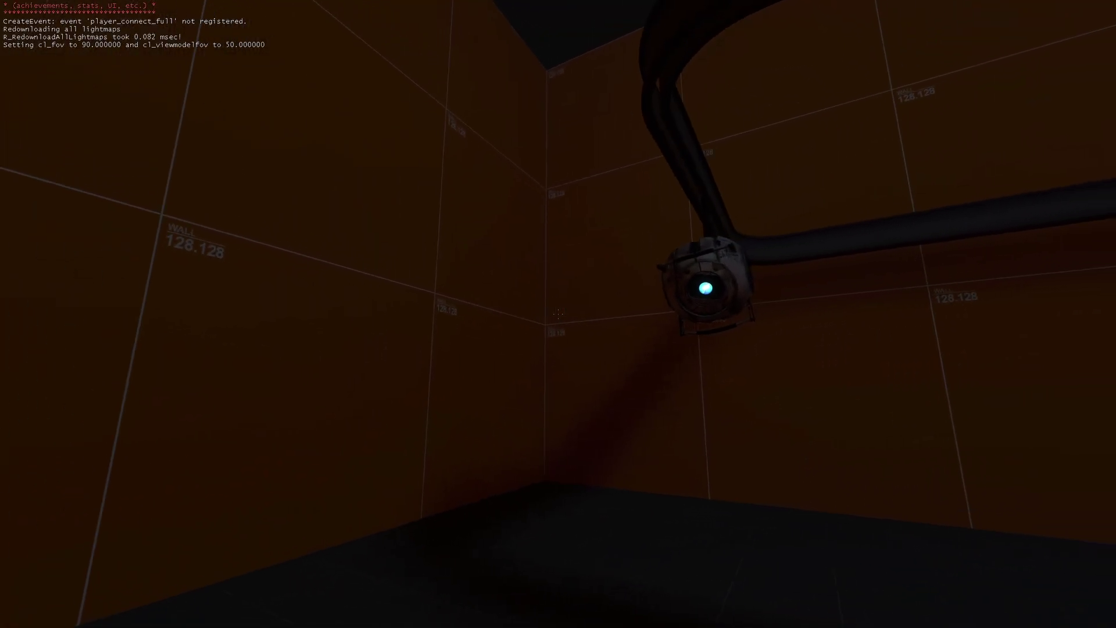
# Turn on fullbright lighting with mat_fullbright 1 in the console
pyautogui.press('`')
pyautogui.write('mat')
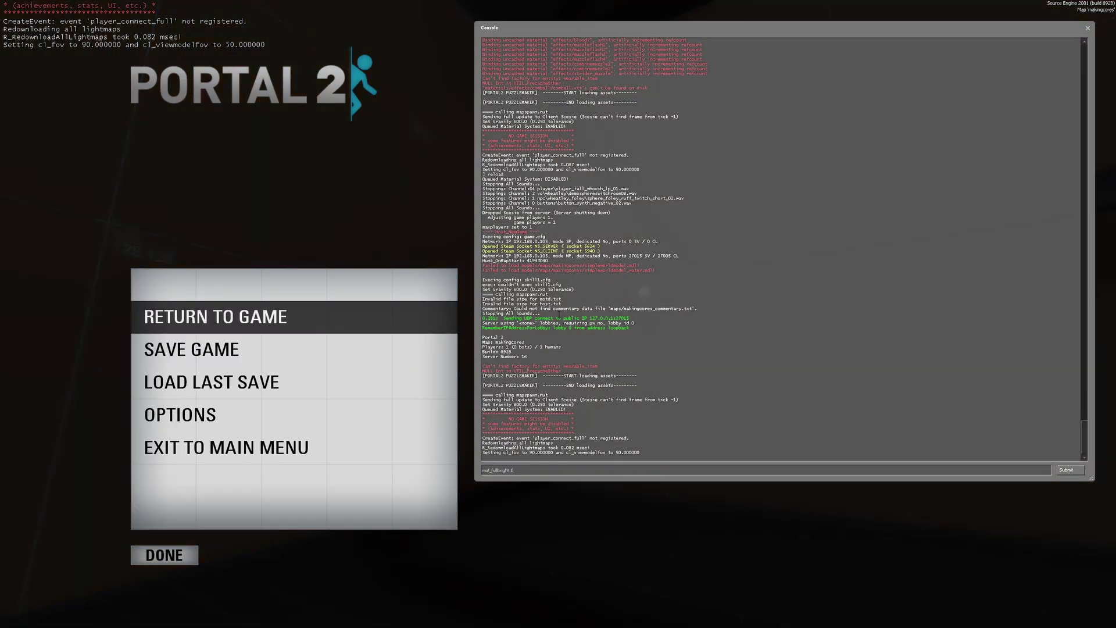
pyautogui.write('_fullbright 1')
pyautogui.press('Return')
pyautogui.press('`')
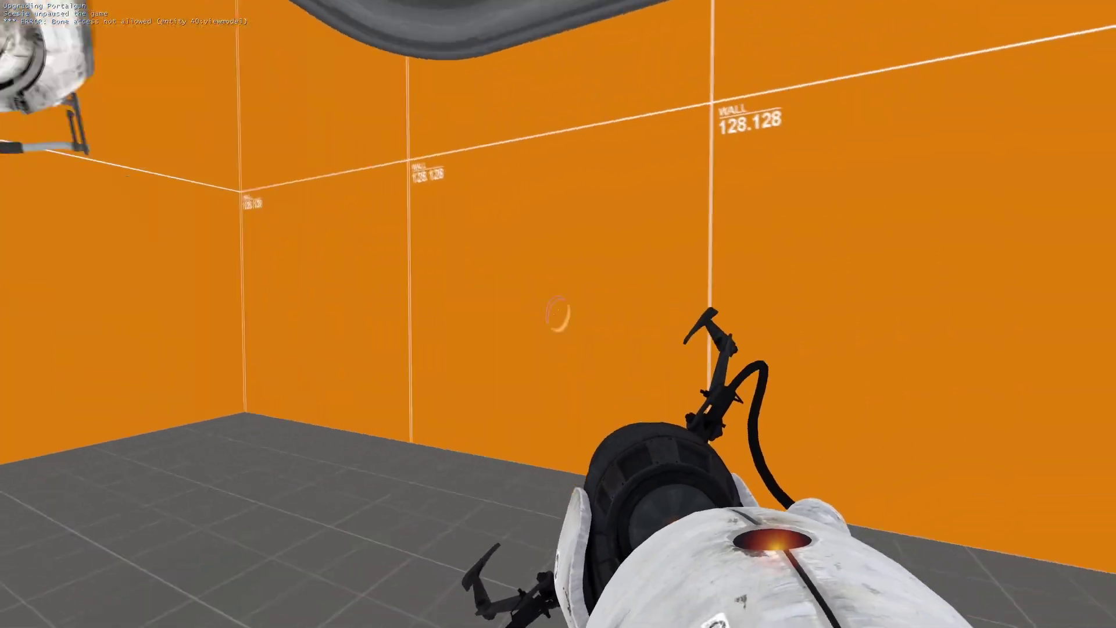
# Place blue and orange portals and walk through them toward Wheatley on the rail
pyautogui.click(558, 314)
pyautogui.press('w')
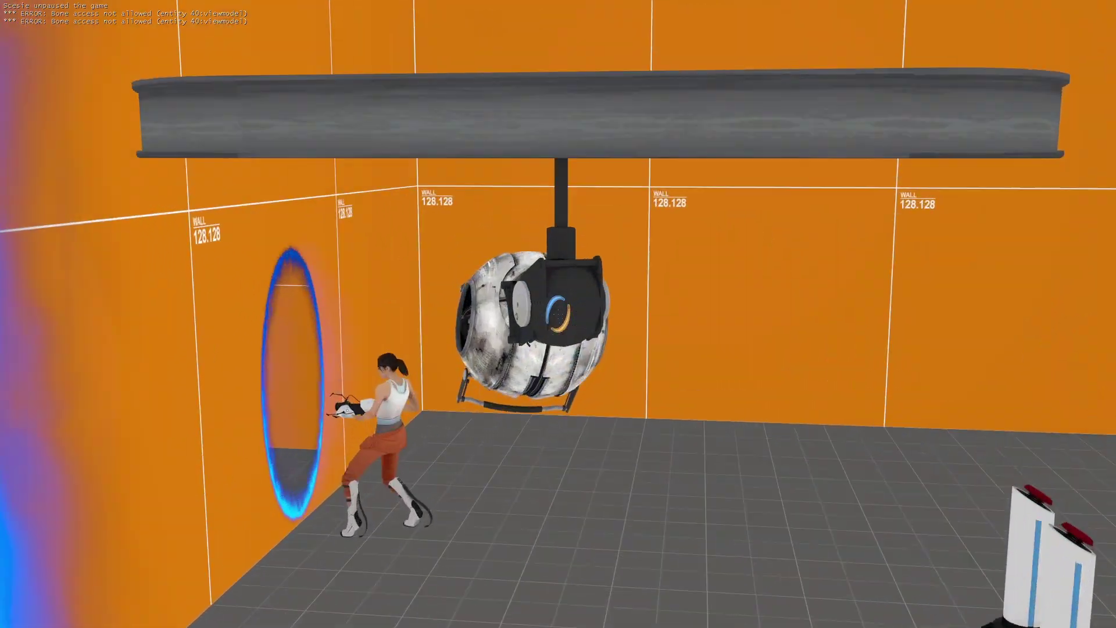
pyautogui.press('s')
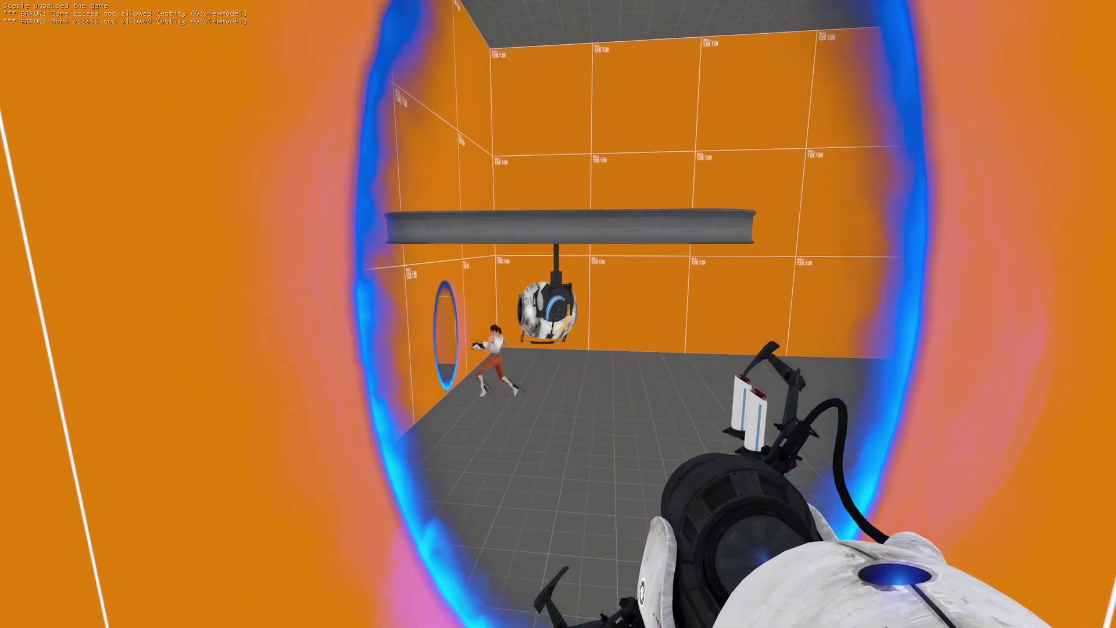
pyautogui.press('w')
pyautogui.rightClick(558, 314)
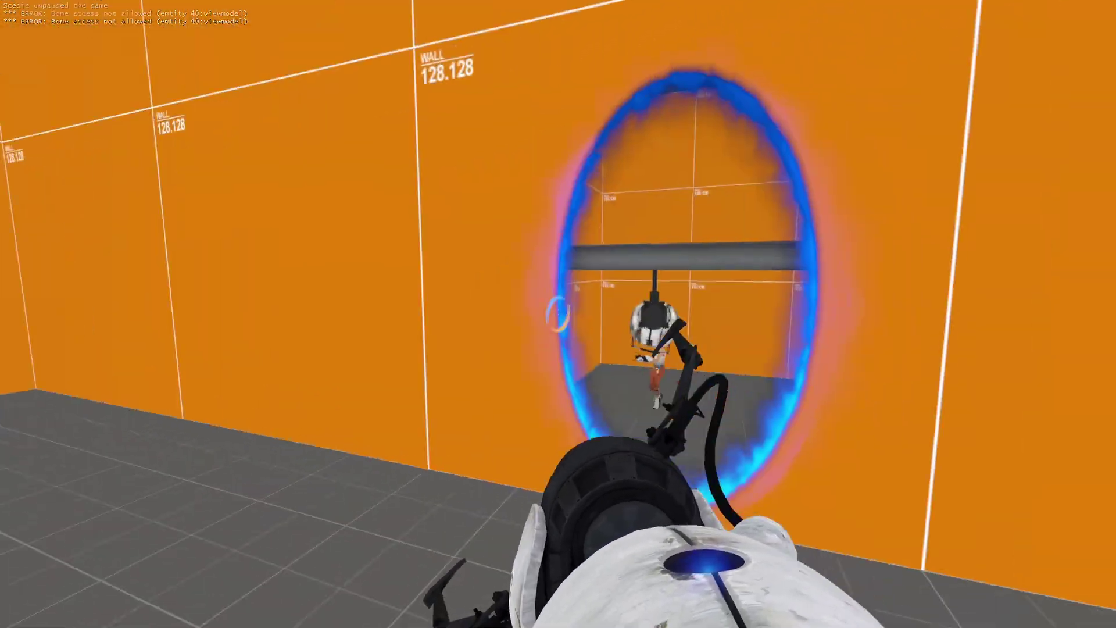
pyautogui.press('w')
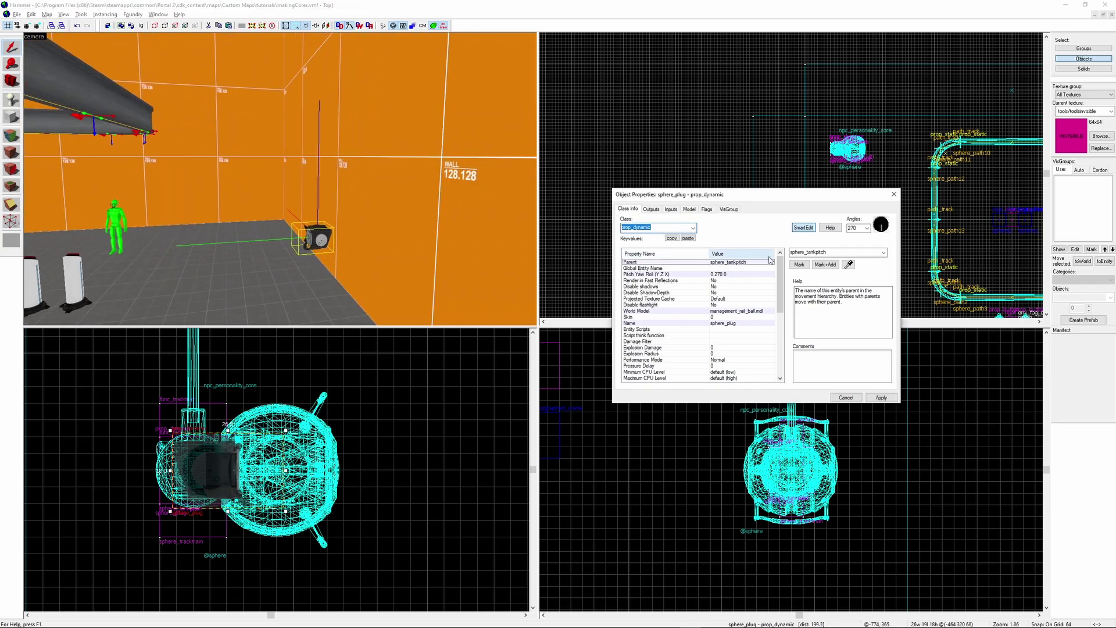
# Swap the plug prop's World Model to wheatley_arm_main.mdl from the Model Browser
pyautogui.doubleClick(754, 312)
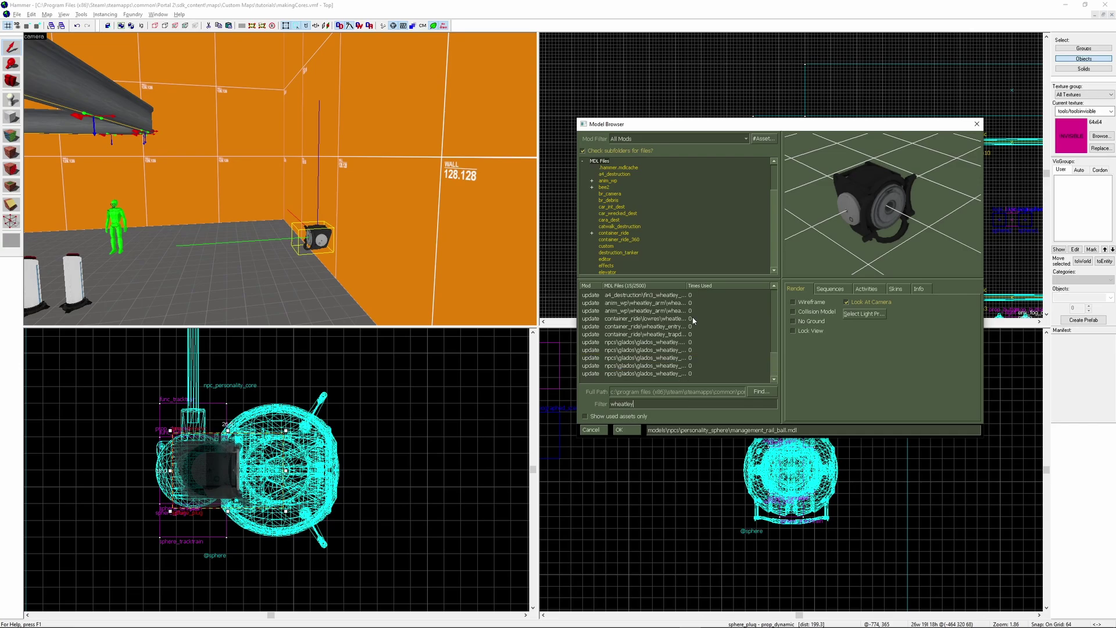
pyautogui.click(687, 312)
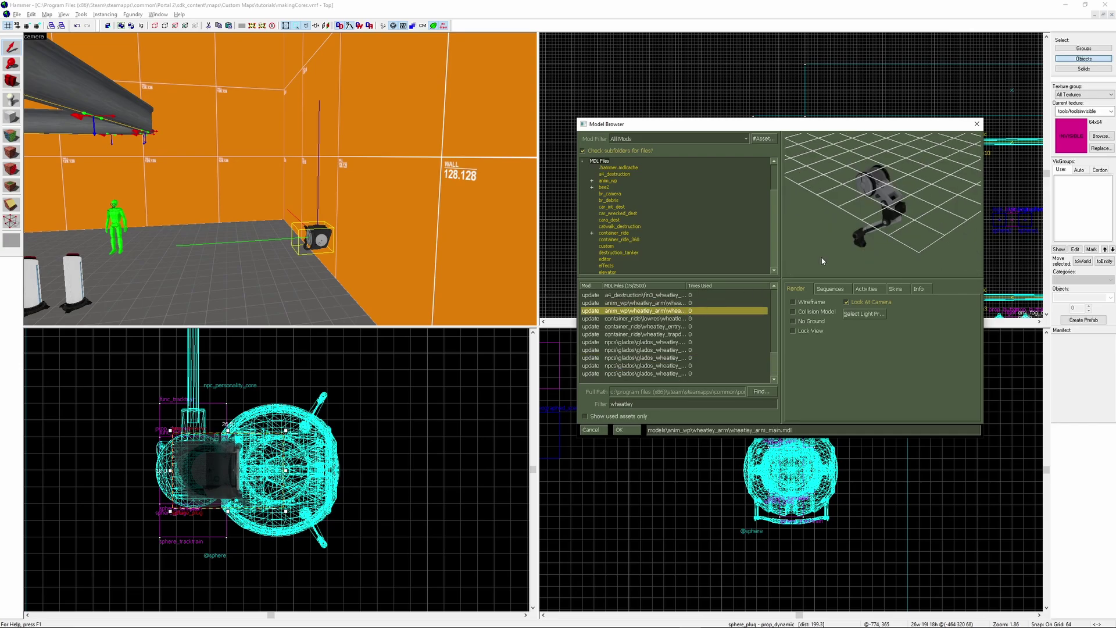
pyautogui.press('Return')
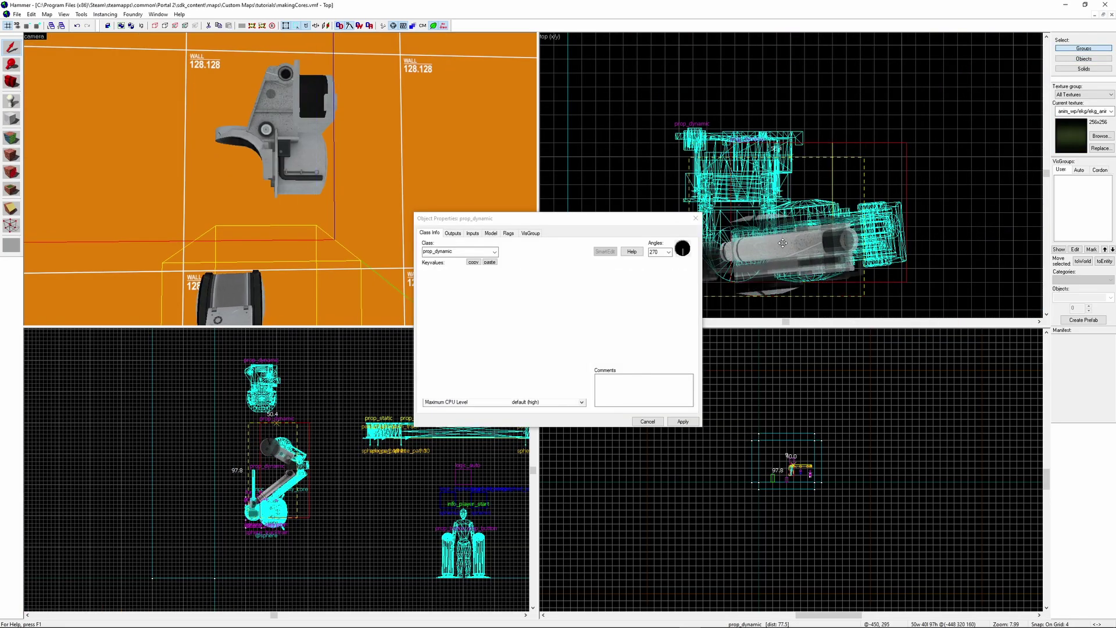
# Raise the Wheatley arm prop above the personality core in the Right view
pyautogui.scroll(5, 265, 379)
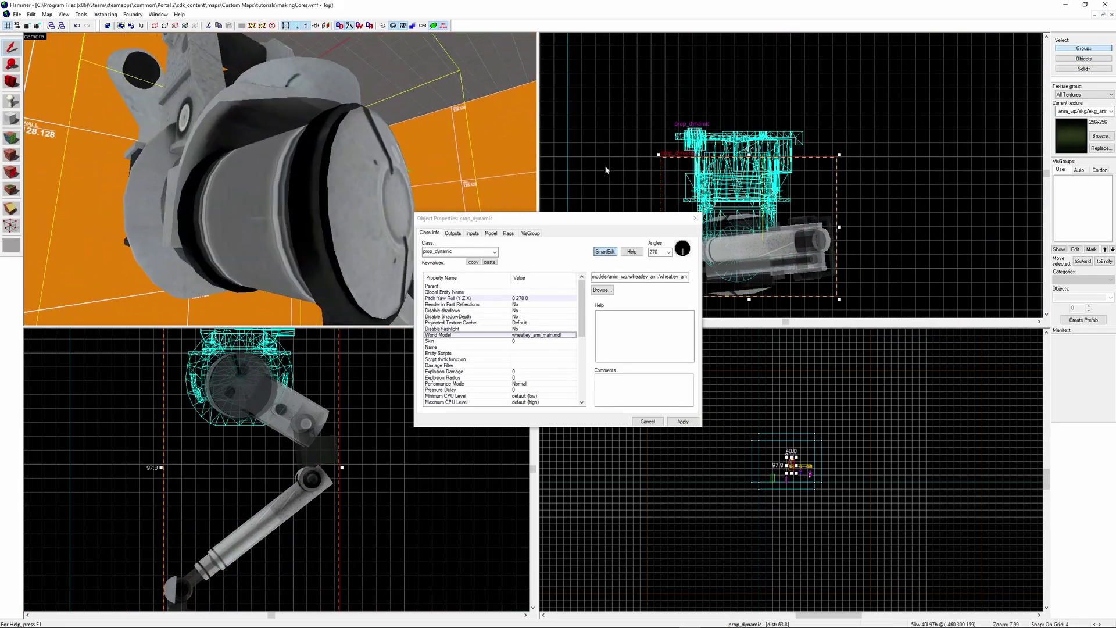
pyautogui.click(785, 222)
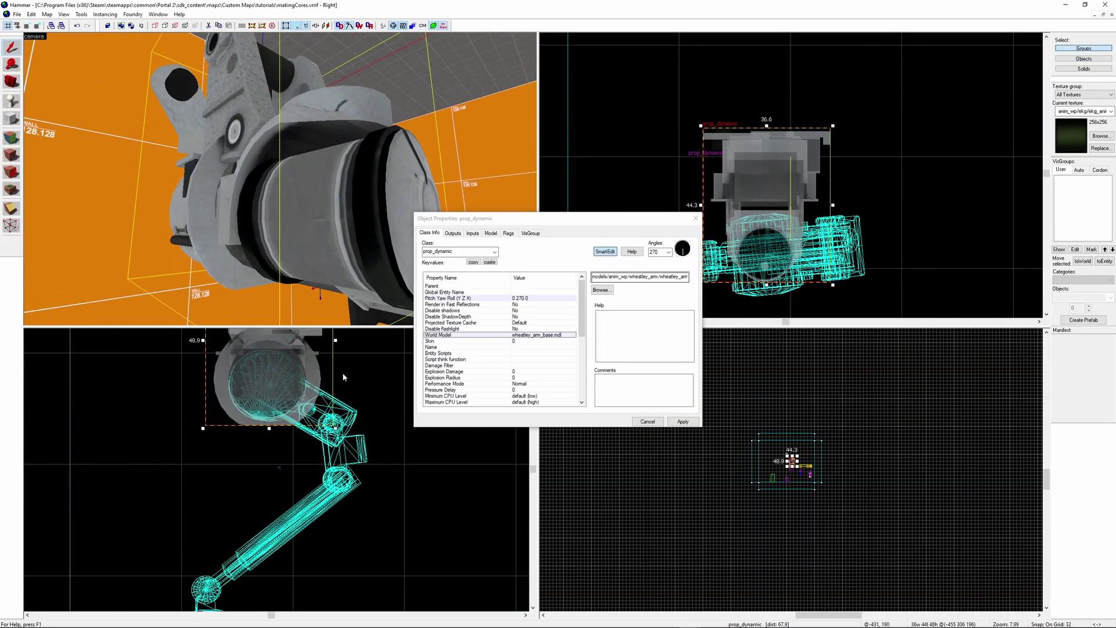
pyautogui.moveTo(303, 425); pyautogui.dragTo(298, 369)
# Box-select the 14 objects of the Wheatley rig and center the views on them
pyautogui.click(792, 465)
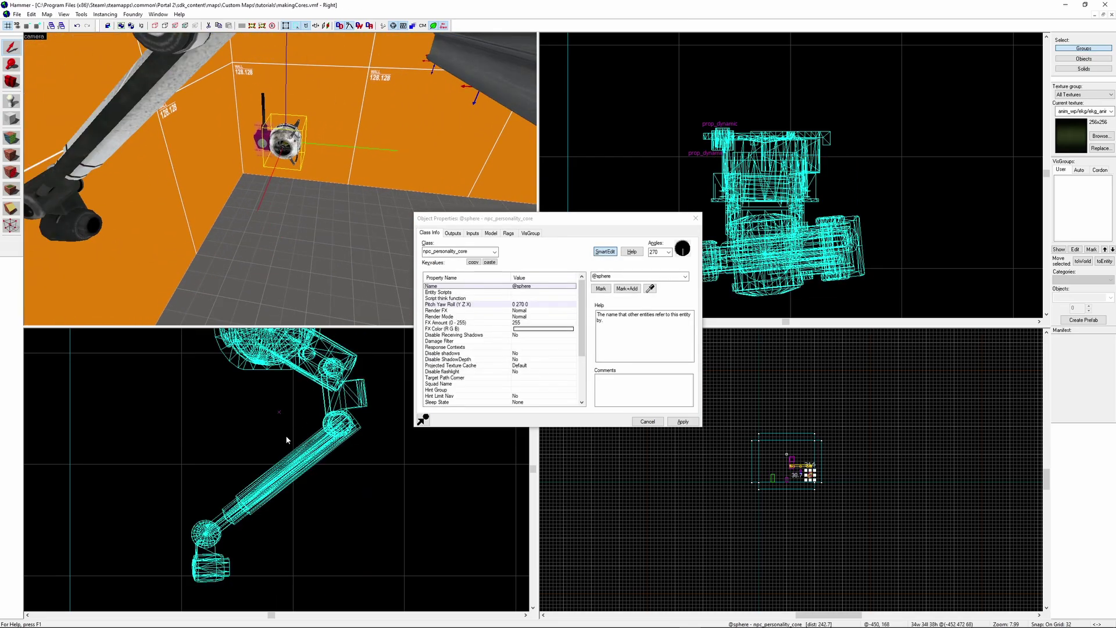
pyautogui.hotkey('ctrl', 'e')
pyautogui.scroll(3, 773, 460)
pyautogui.scroll(3, 774, 459)
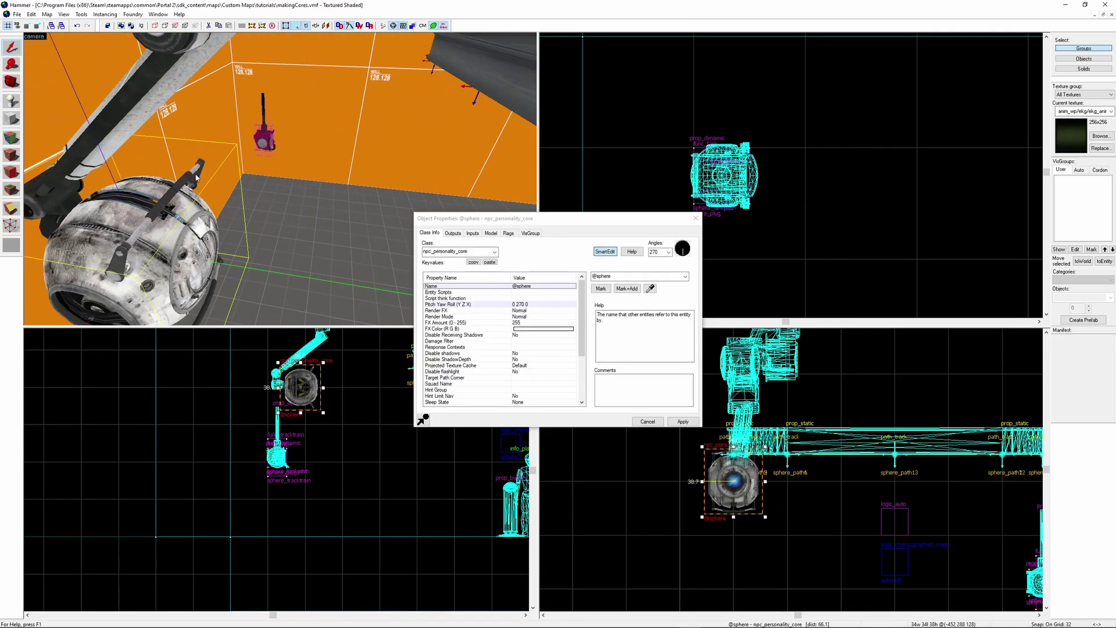
pyautogui.scroll(5, 260, 353)
pyautogui.scroll(3, 261, 353)
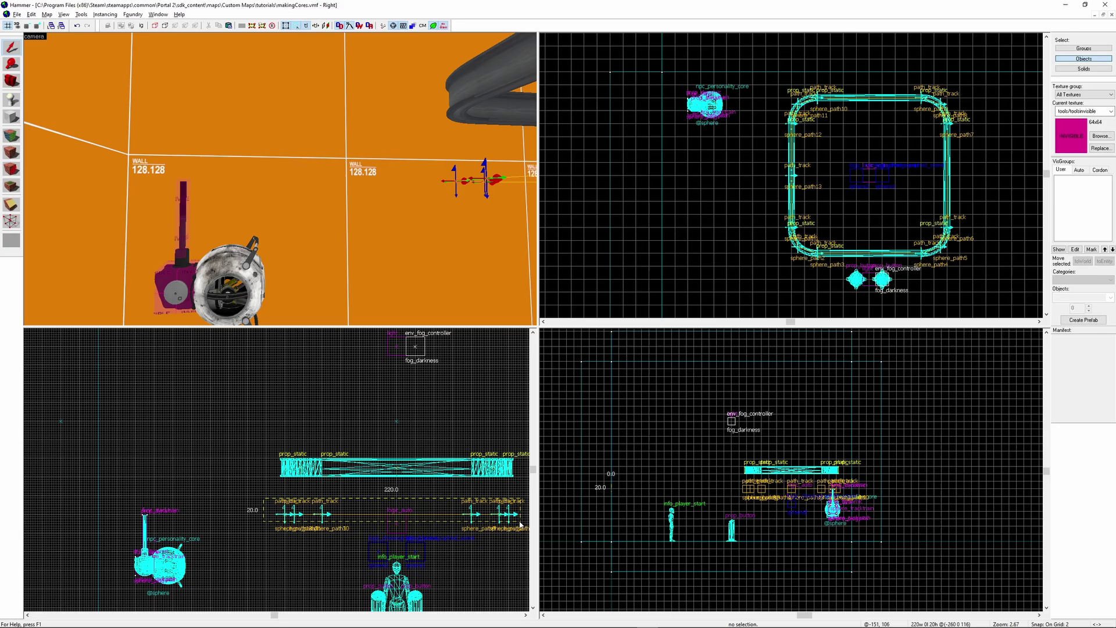
pyautogui.press('Return')
pyautogui.scroll(6, 520, 523)
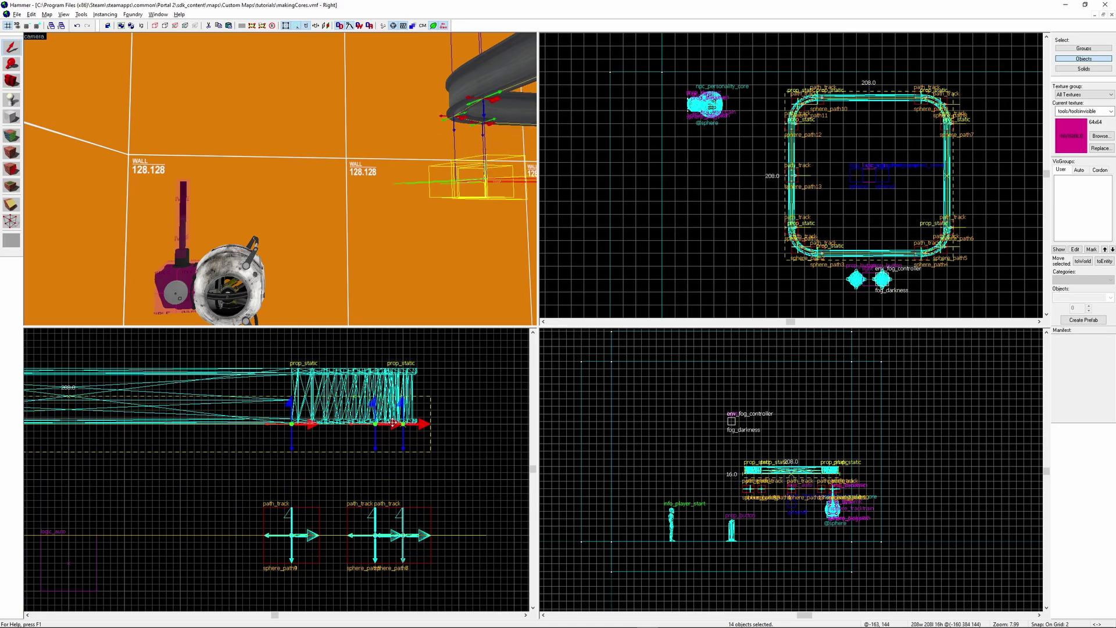
pyautogui.hotkey('ctrl', 'e')
# Open sphere_tracktrain's Object Properties and center the views on the tracktrain
pyautogui.hotkey('ctrl', 'shift', 'e')
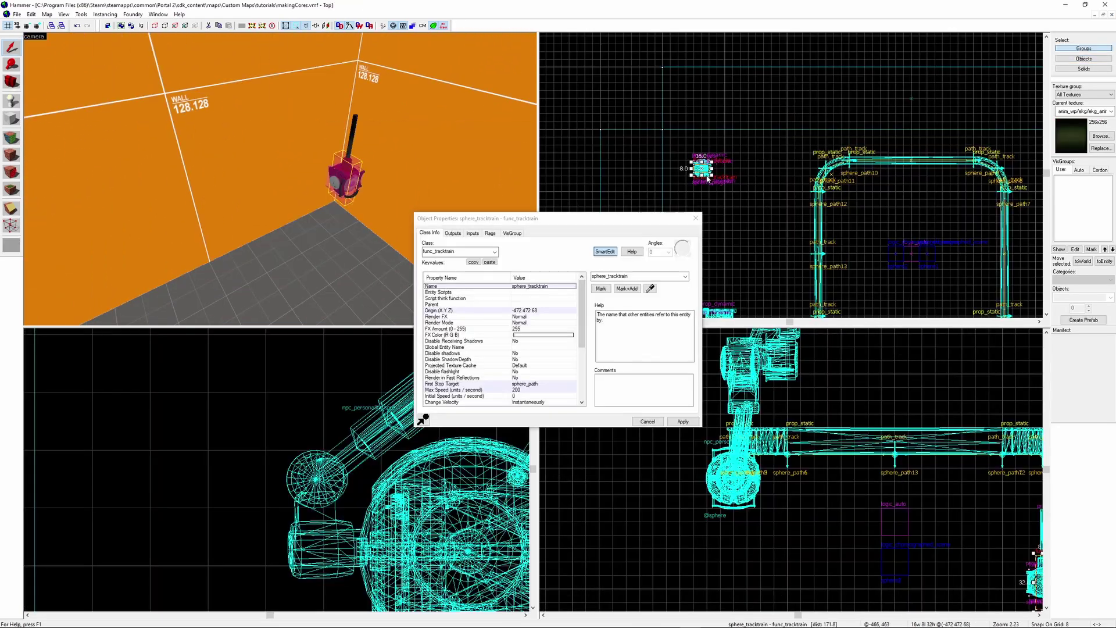
pyautogui.scroll(-2, 708, 179)
pyautogui.scroll(1, 708, 179)
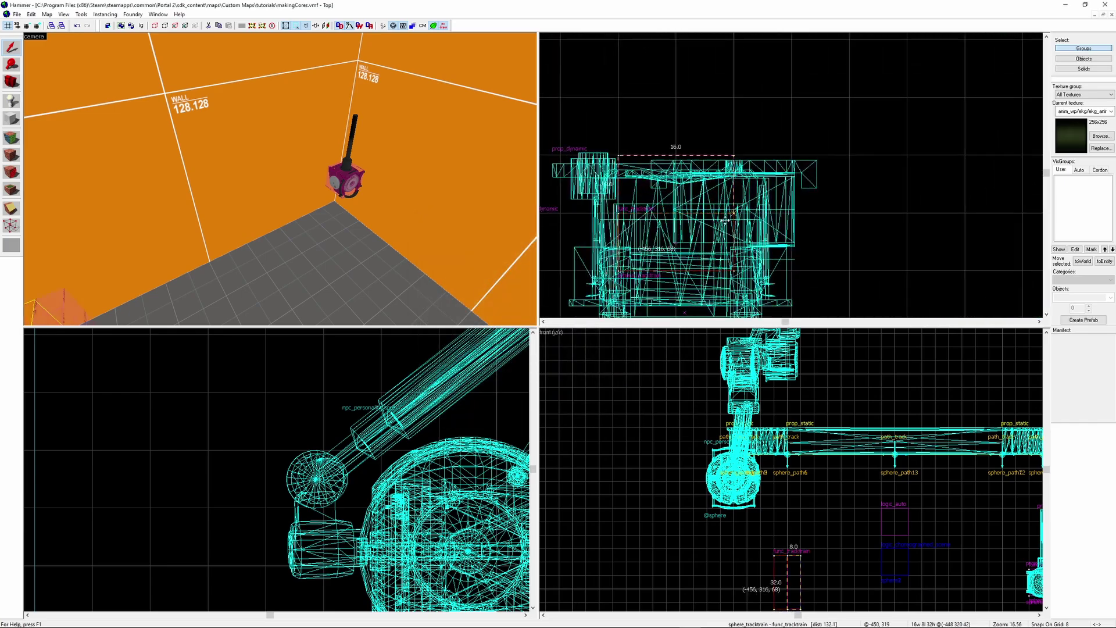
pyautogui.scroll(-3, 800, 517)
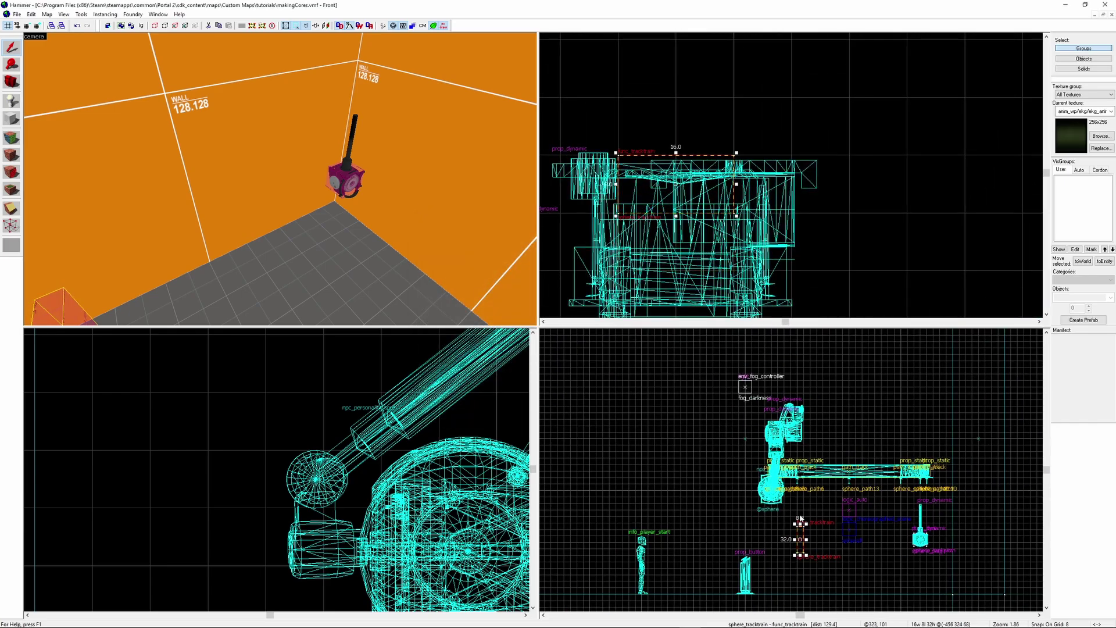
pyautogui.scroll(5, 800, 518)
pyautogui.hotkey('ctrl', 'e')
pyautogui.hotkey('ctrl', 'shift', 'e')
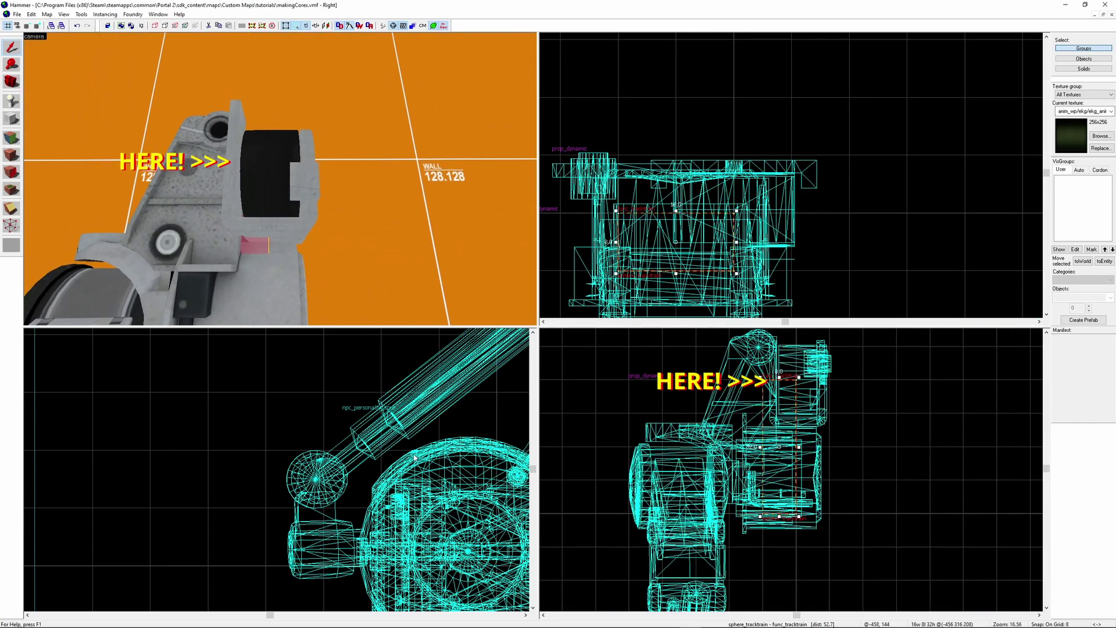
pyautogui.hotkey('ctrl', 'e')
pyautogui.scroll(3, 837, 428)
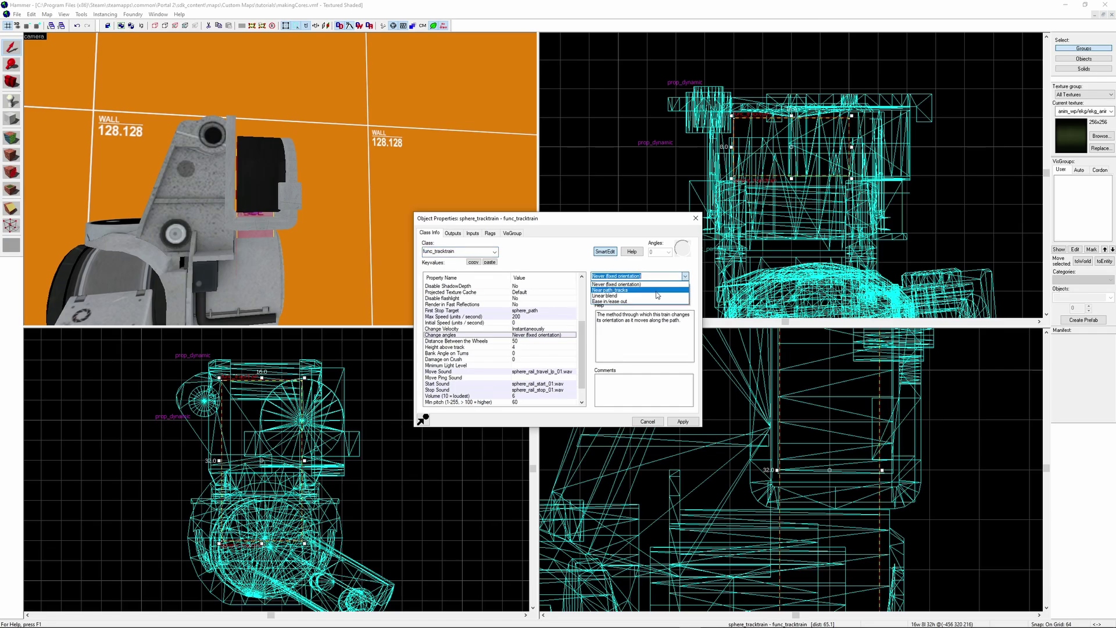
# Review the sphere_tracktrain's flag options
pyautogui.click(490, 233)
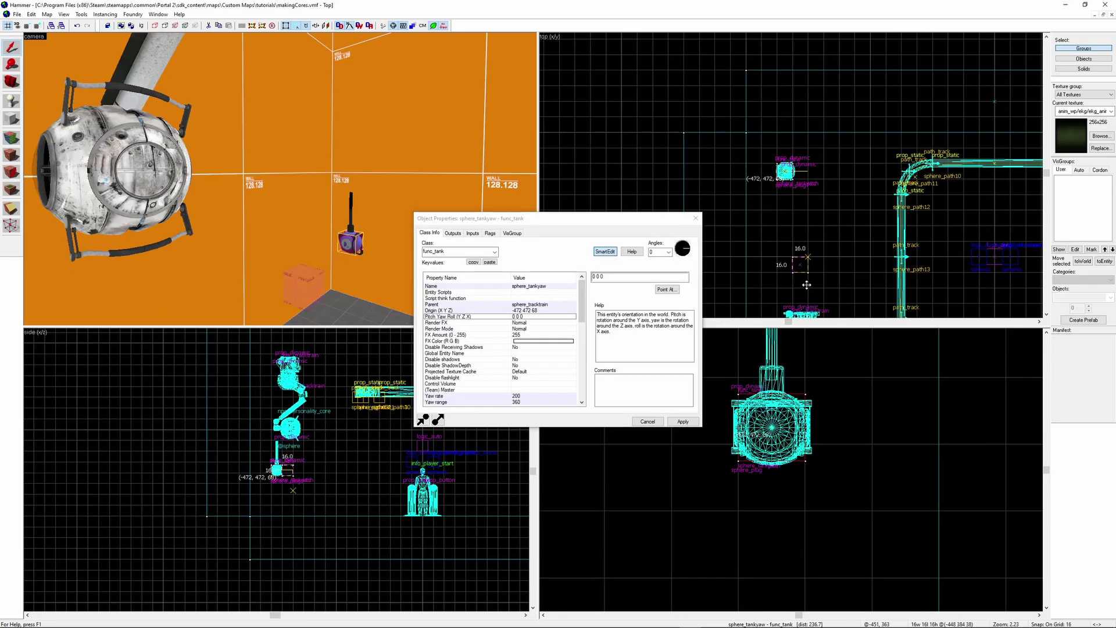
pyautogui.scroll(4, 807, 285)
pyautogui.scroll(-6, 774, 466)
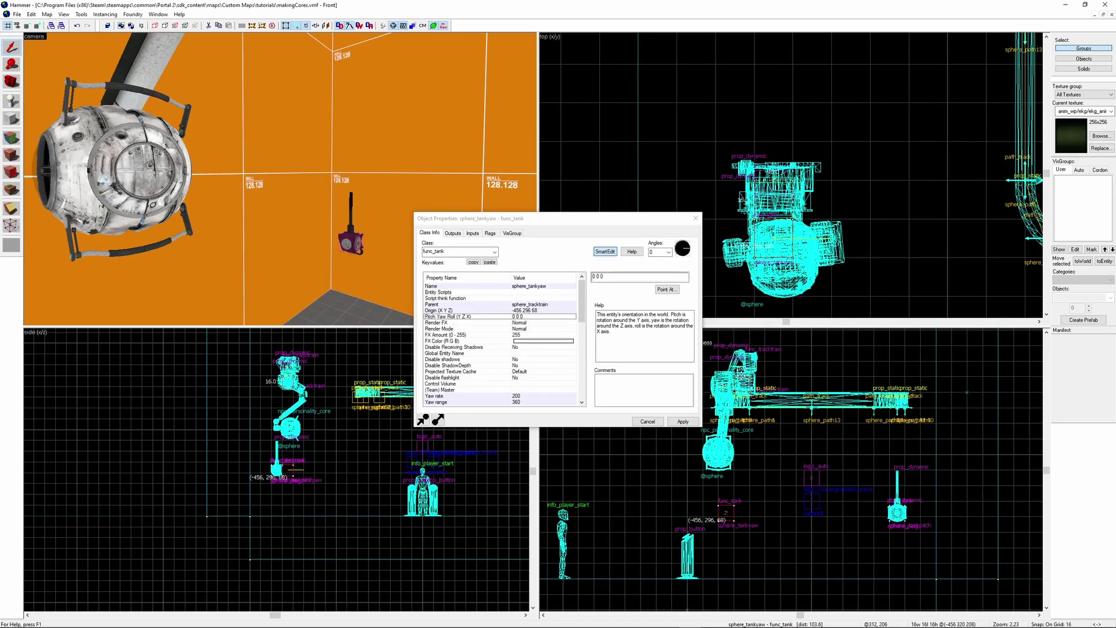
pyautogui.scroll(3, 766, 245)
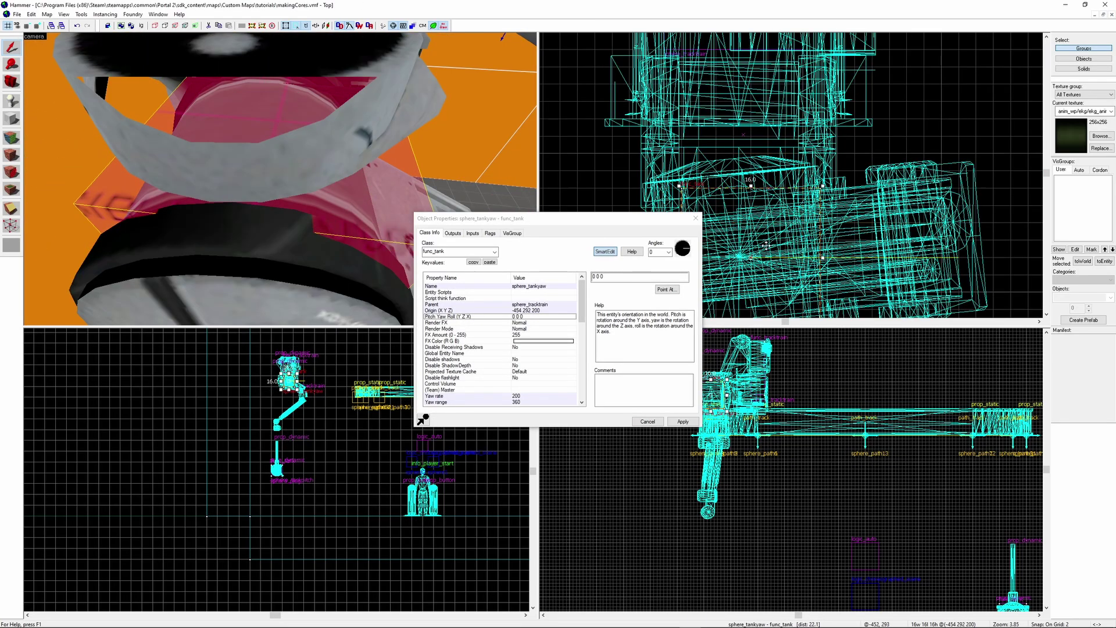
pyautogui.click(766, 246)
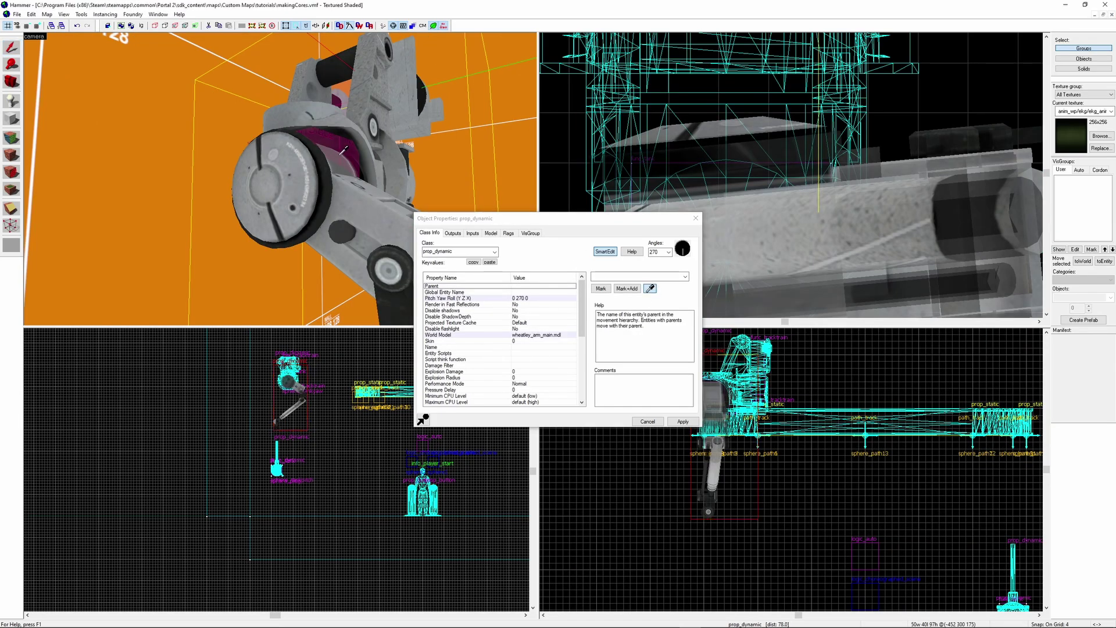
pyautogui.click(710, 415)
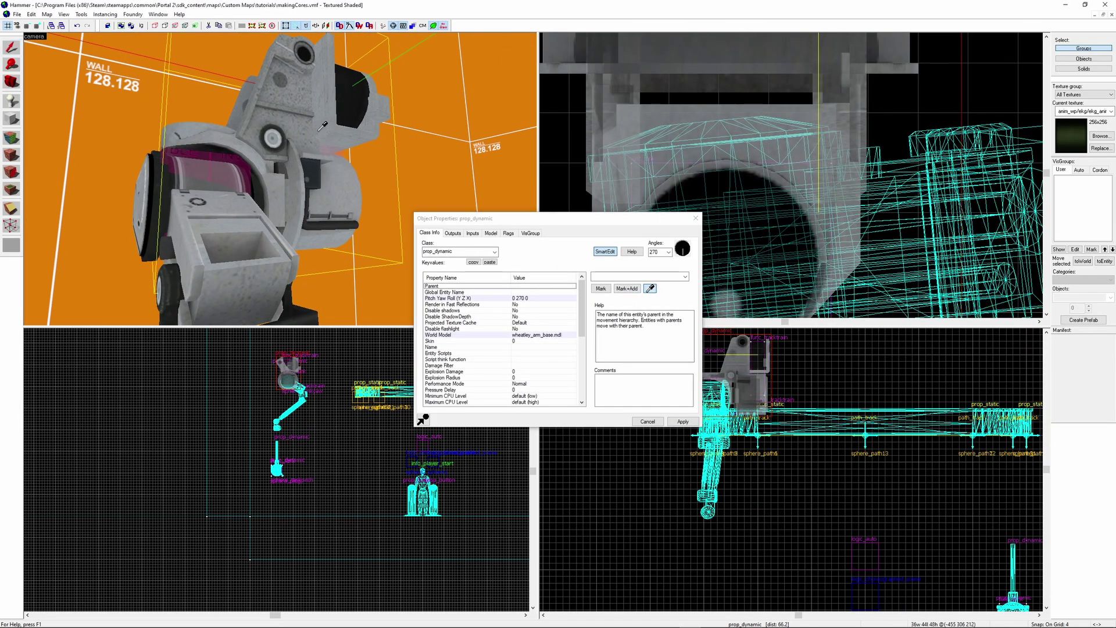
pyautogui.click(792, 183)
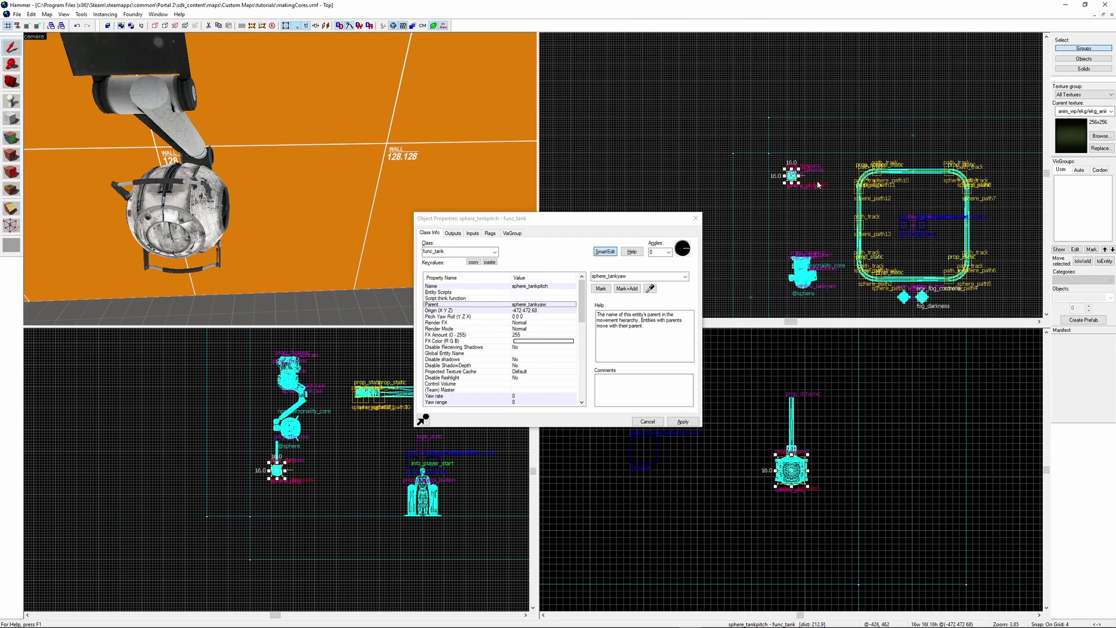
pyautogui.scroll(5, 792, 184)
pyautogui.scroll(5, 277, 470)
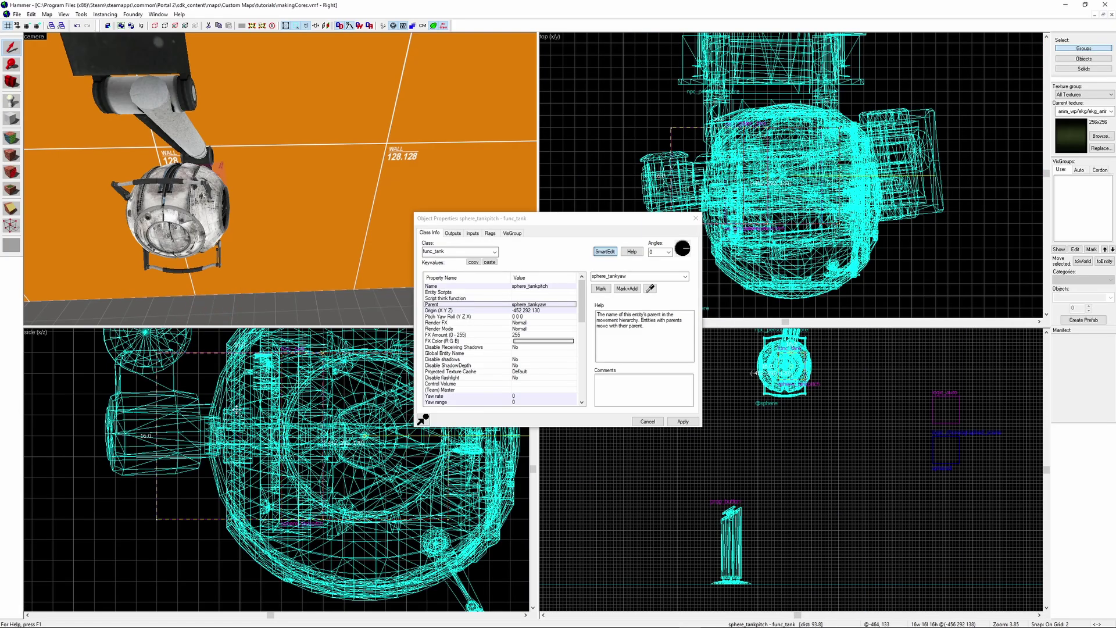
pyautogui.click(174, 215)
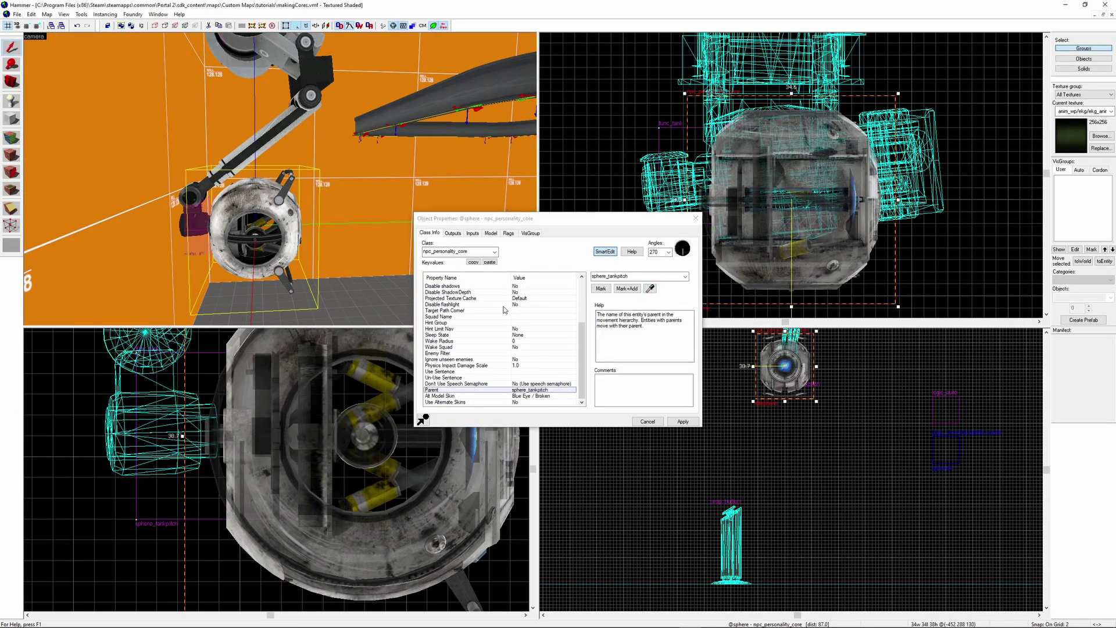
pyautogui.click(684, 421)
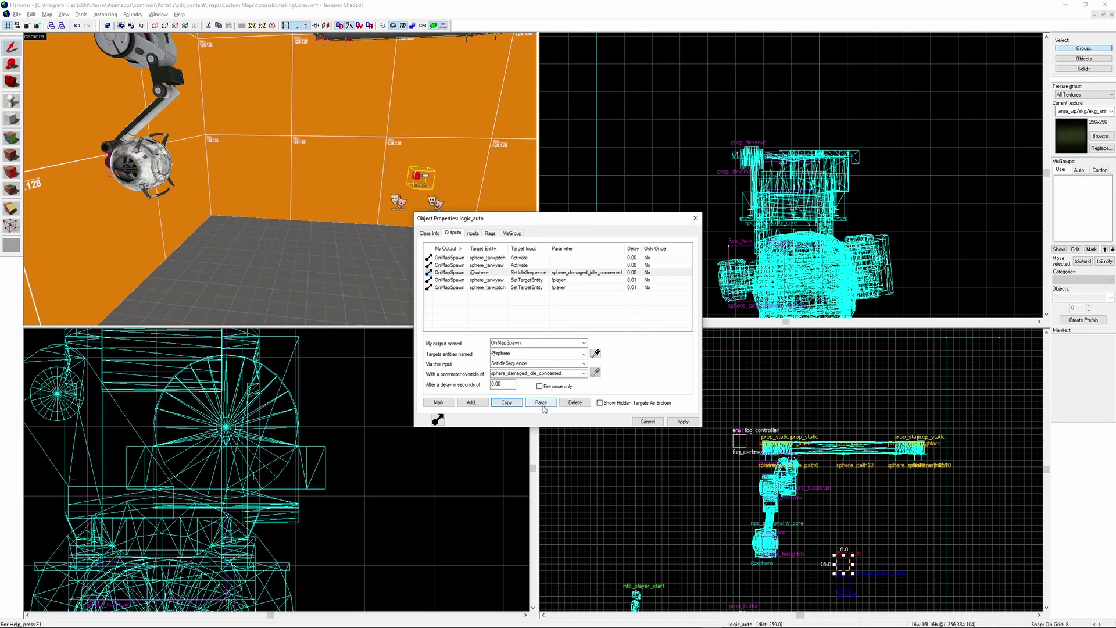
pyautogui.press('Left')
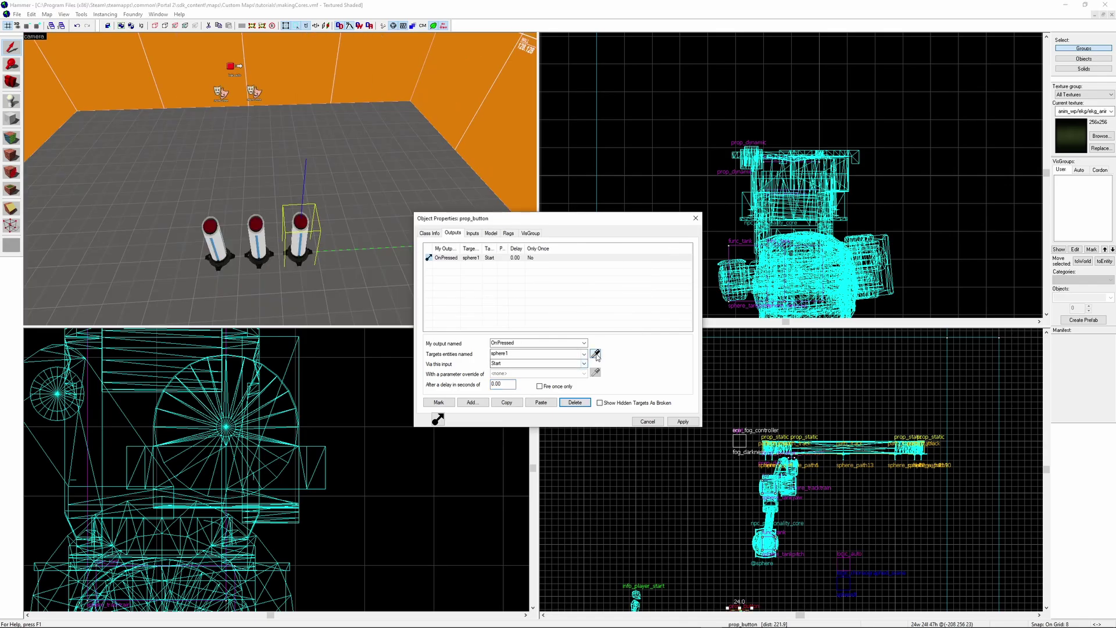
pyautogui.click(596, 354)
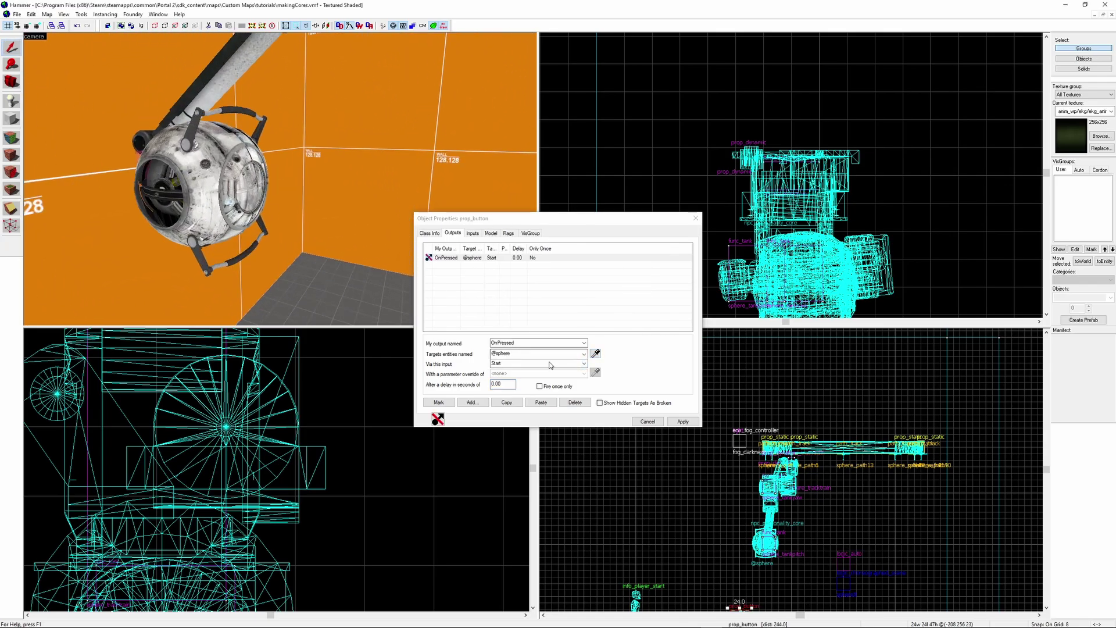
pyautogui.write('EnablePickup')
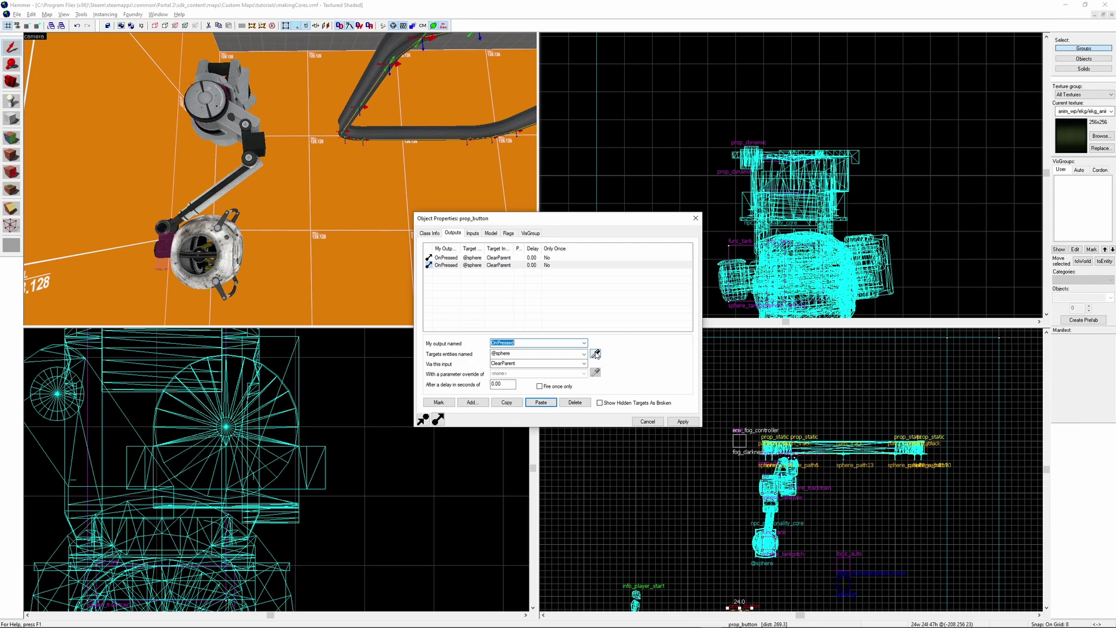
pyautogui.click(596, 354)
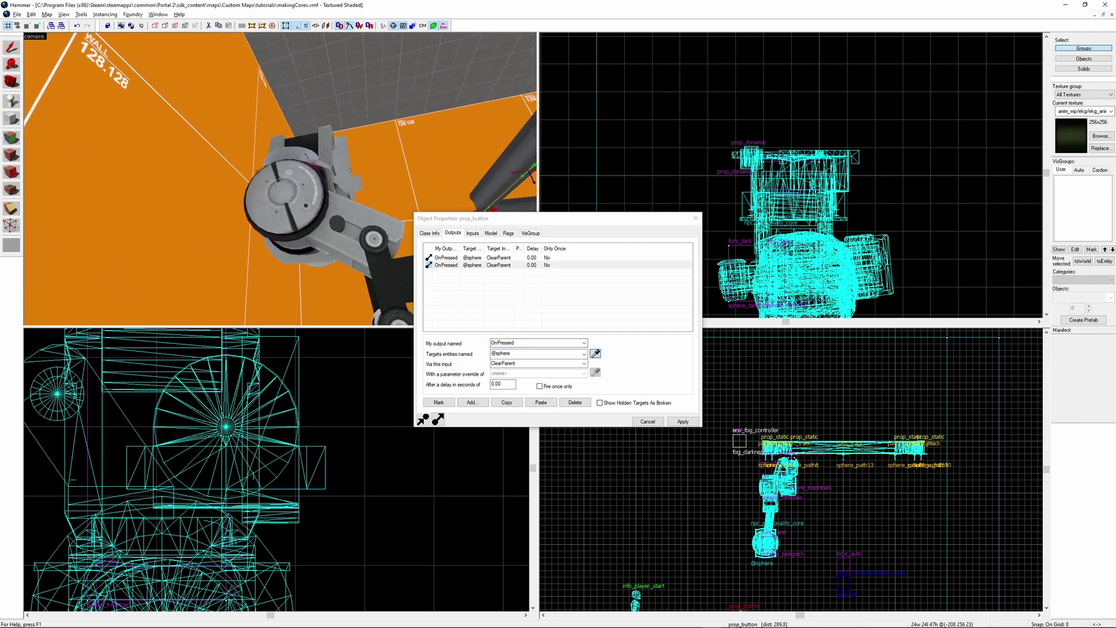
pyautogui.click(597, 354)
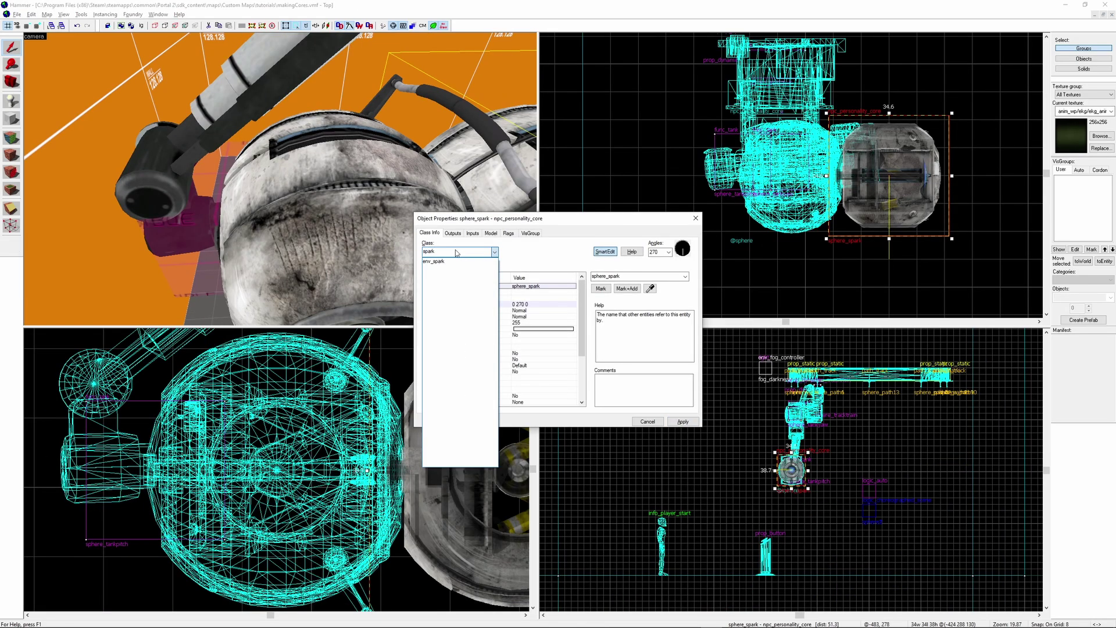
pyautogui.press('Return')
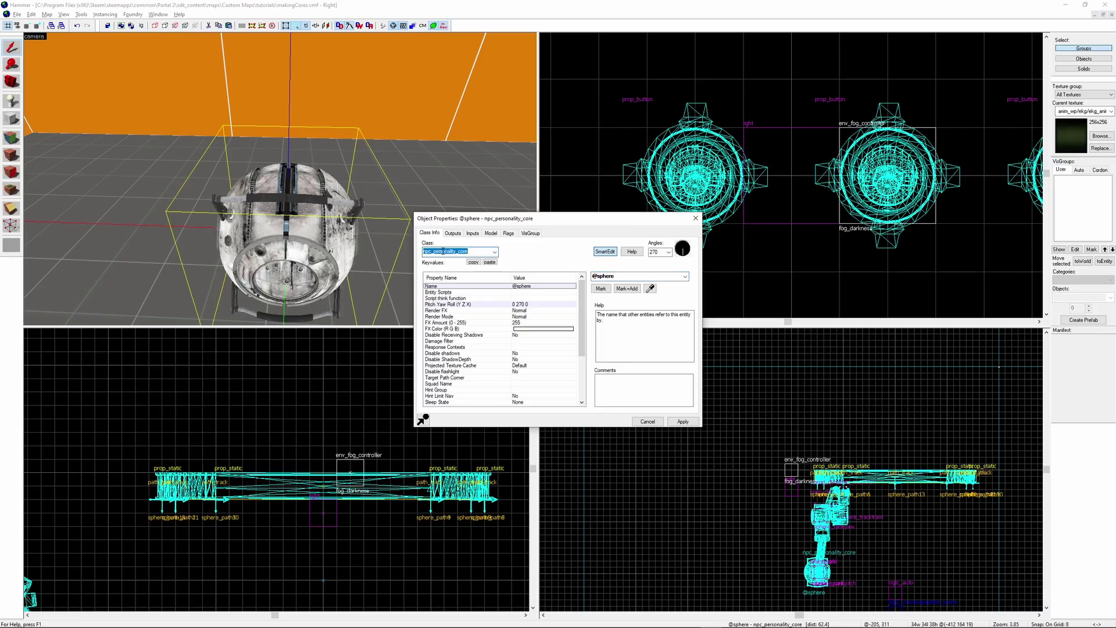
# Convert the copied entity into a prop_dynamic using the sphere_plug.mdl socket model
pyautogui.write('prop_dynamic')
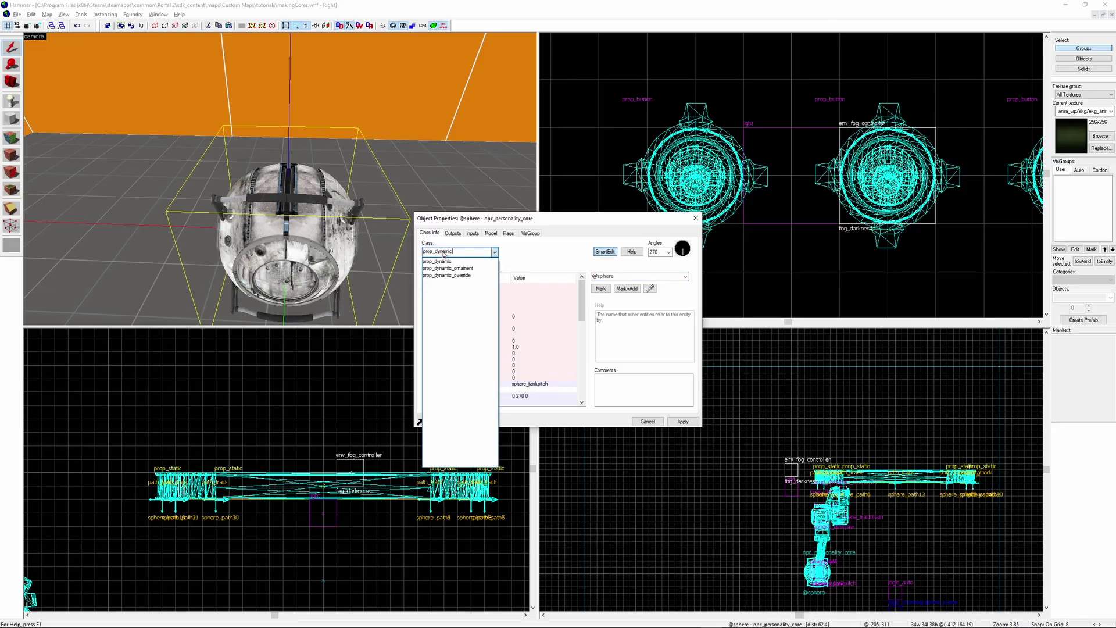
pyautogui.press('Return')
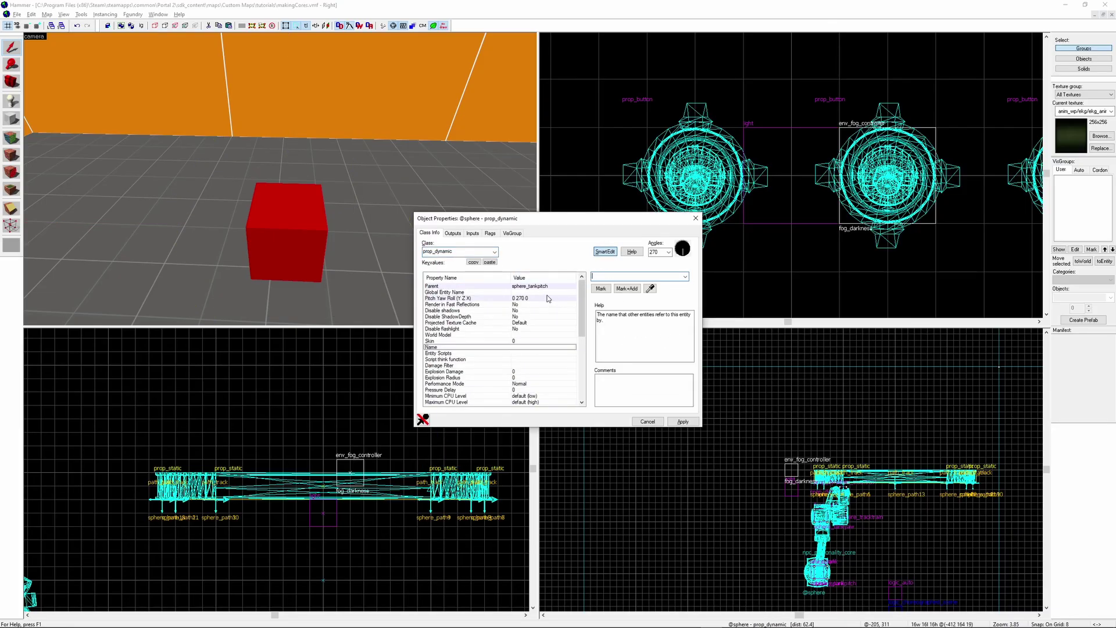
pyautogui.doubleClick(528, 336)
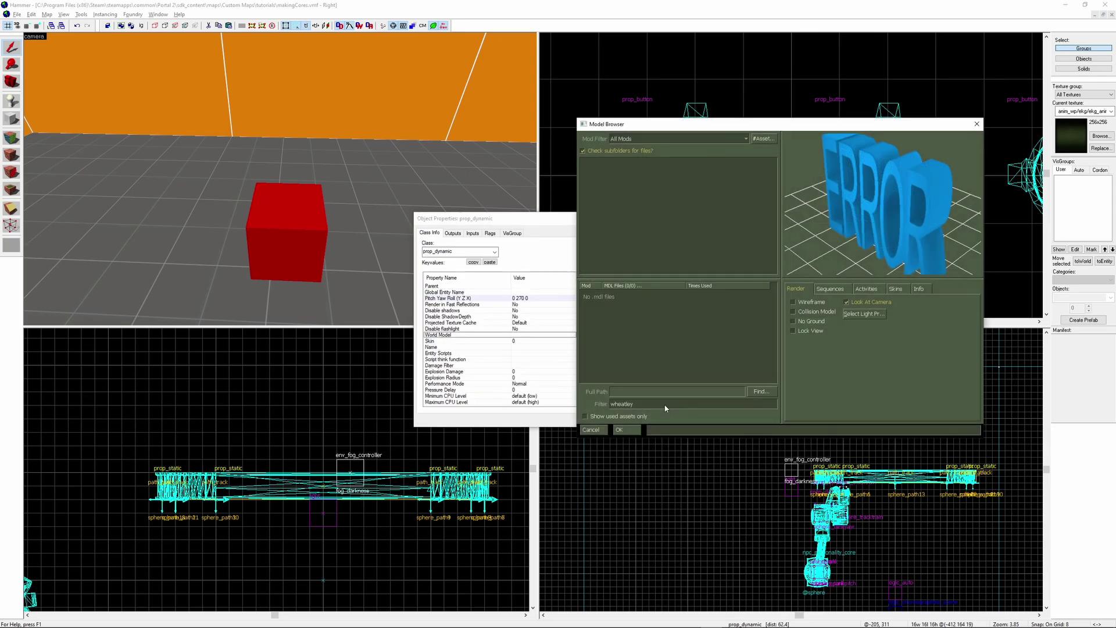
pyautogui.write('plug')
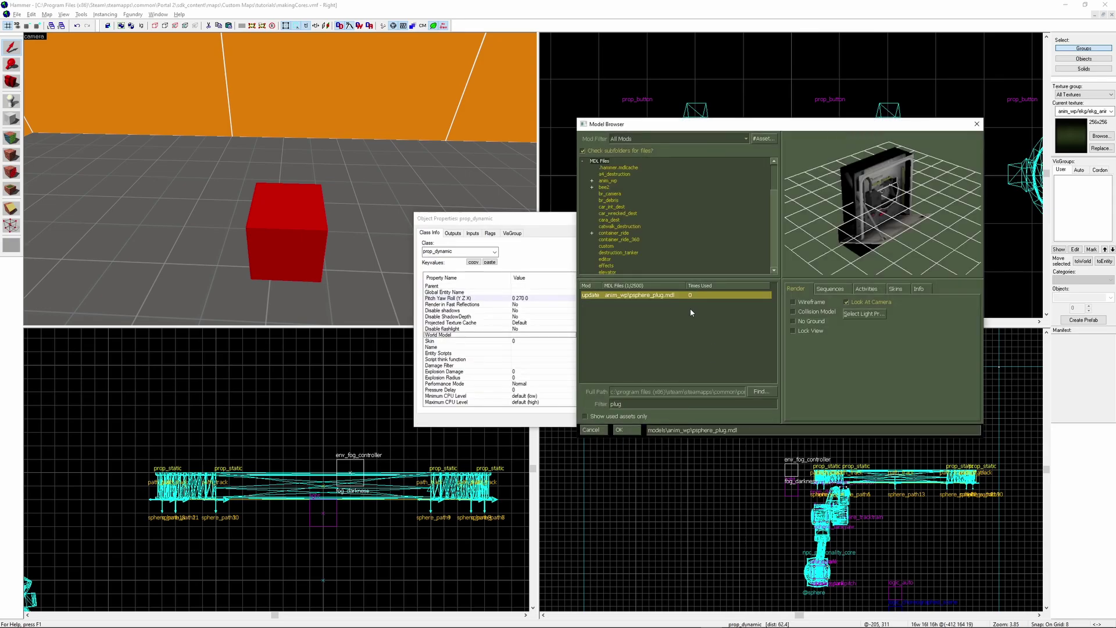
pyautogui.doubleClick(690, 295)
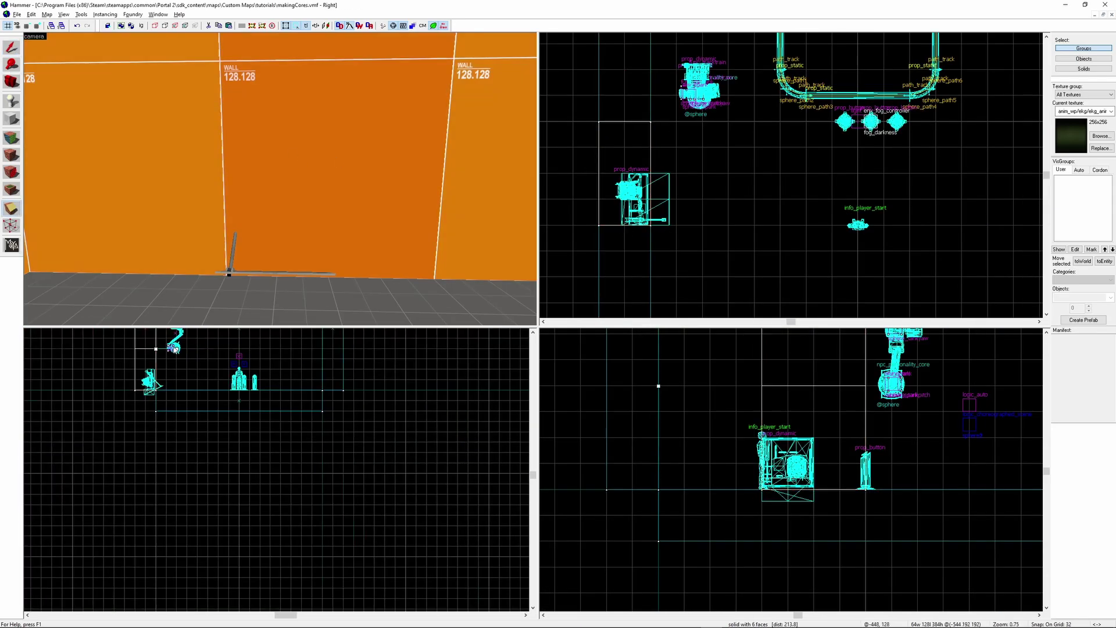
pyautogui.press('z')
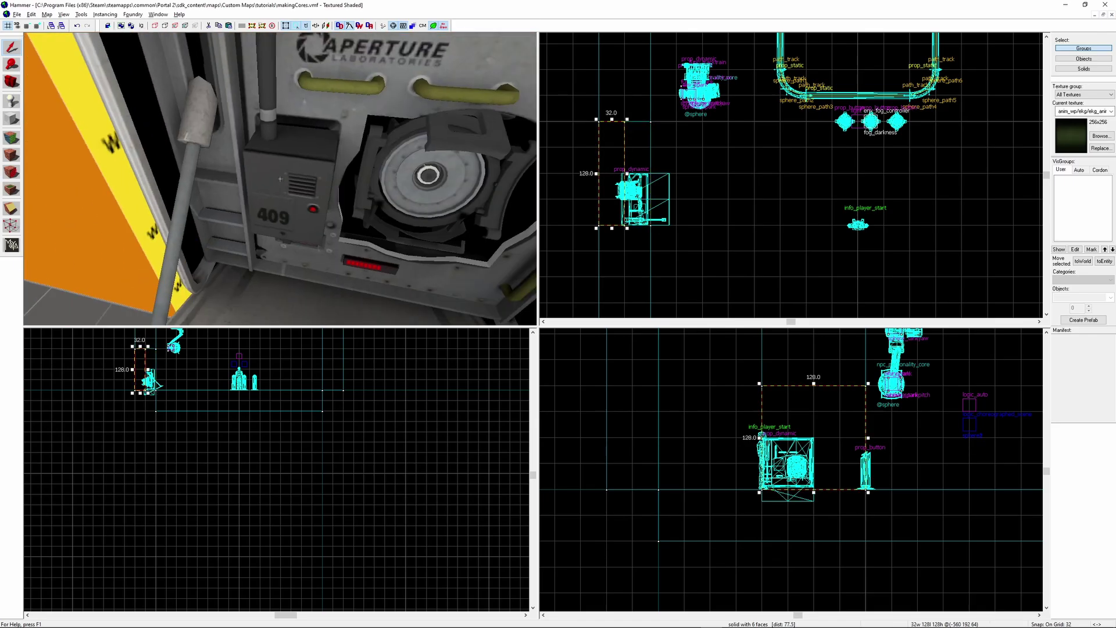
pyautogui.press('s')
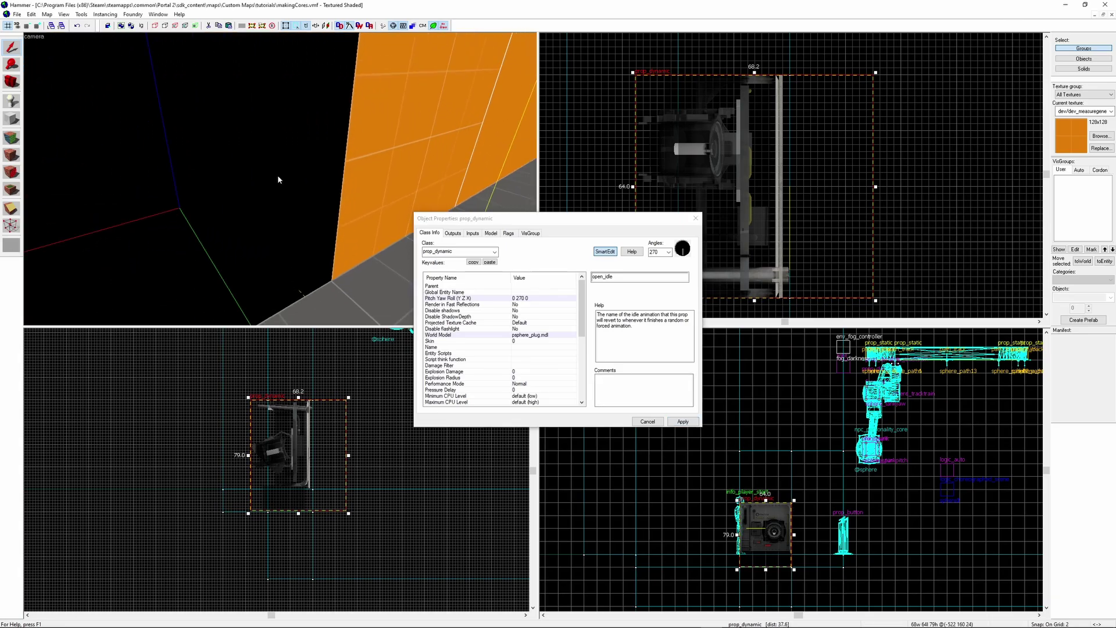
# Turn the wall brush behind the socket into a func_brush
pyautogui.click(260, 142)
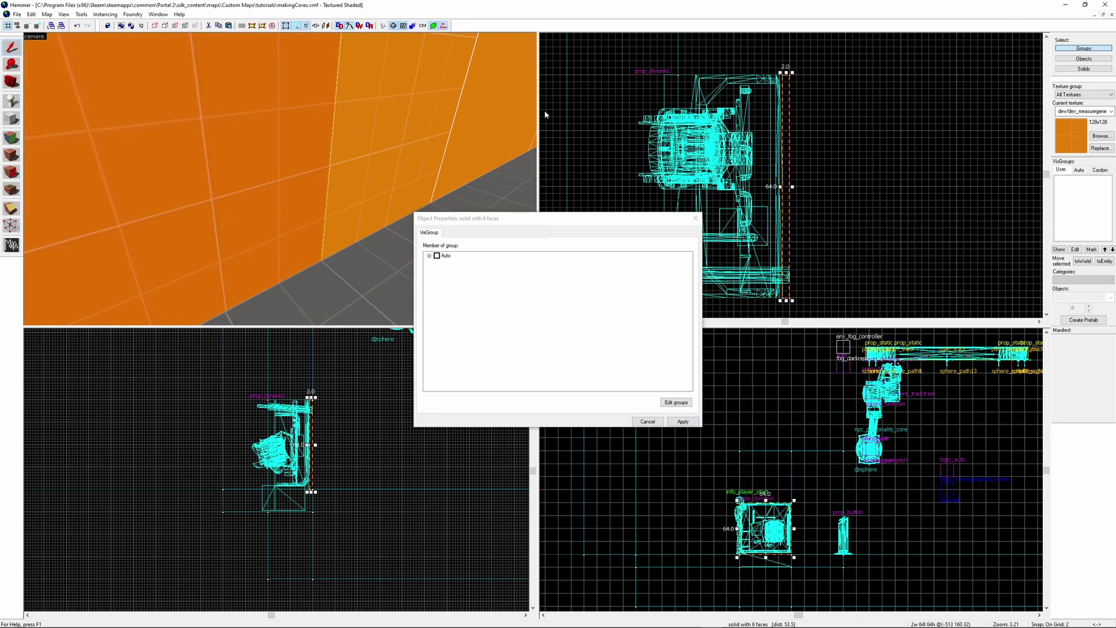
pyautogui.click(412, 251)
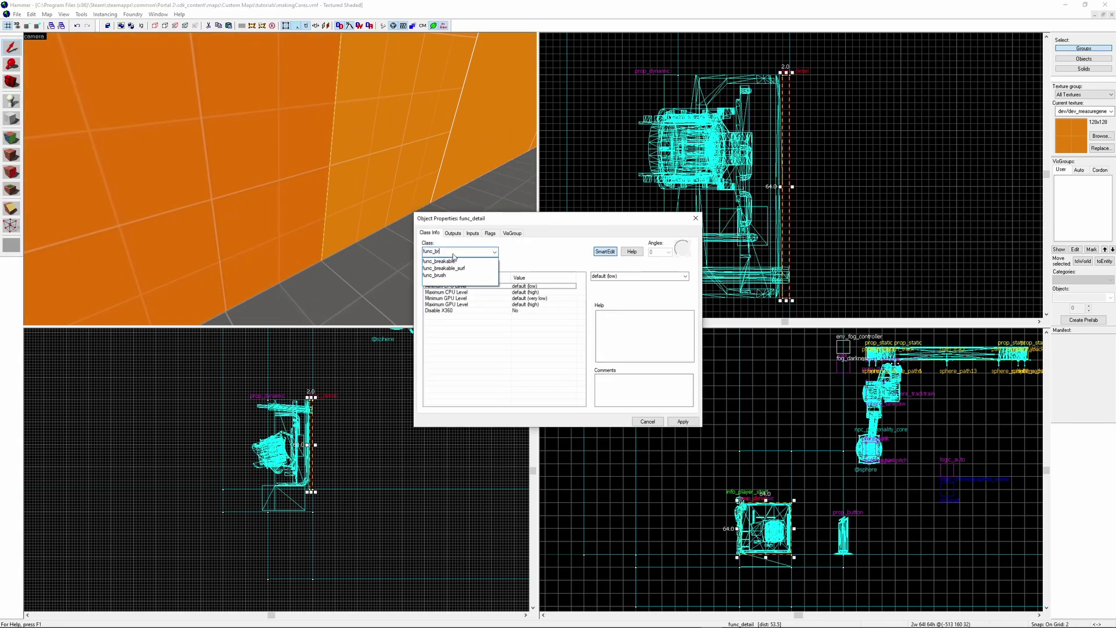
pyautogui.write('func_brush')
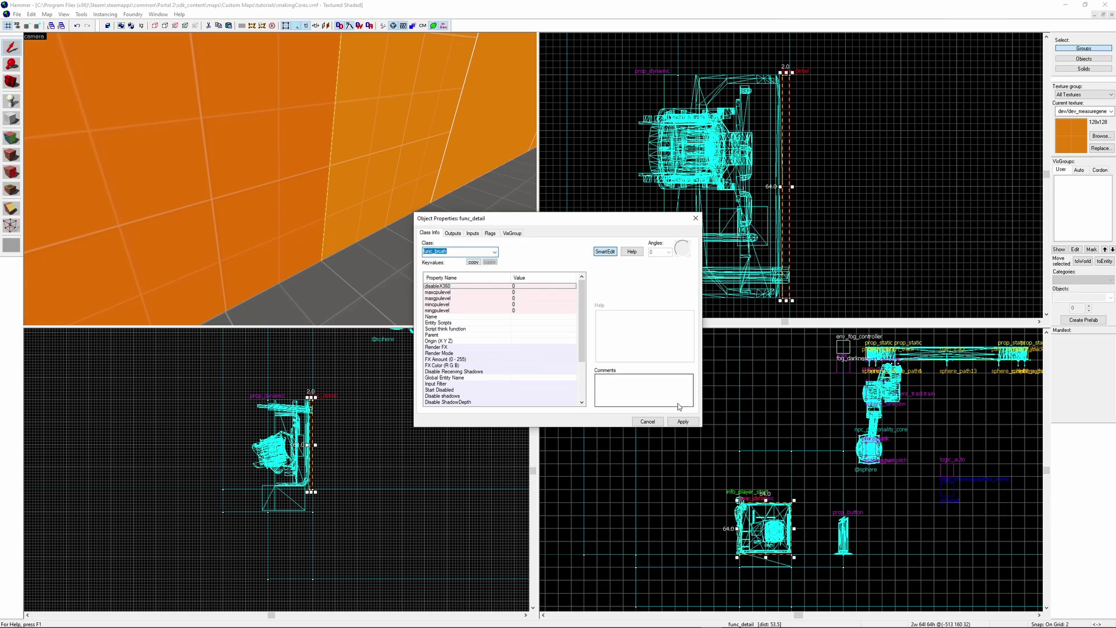
pyautogui.click(682, 421)
pyautogui.click(283, 245)
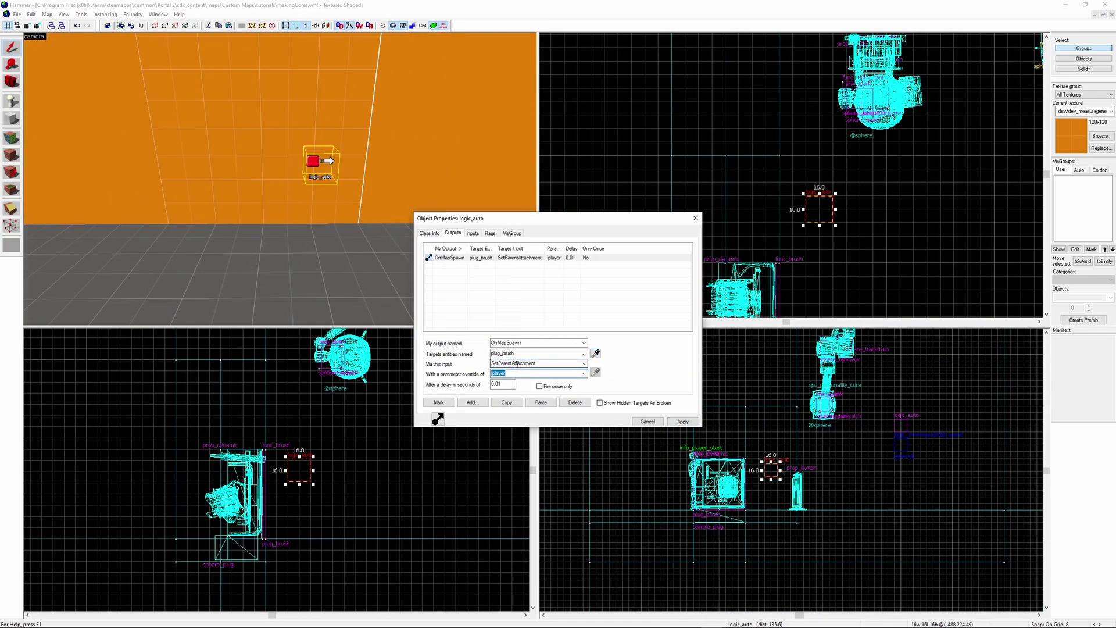
# Give the logic_auto output SetParentAttachmentMaintainOffset with parameter panel_attach
pyautogui.write('M')
pyautogui.press('Tab')
pyautogui.write('panel_attach')
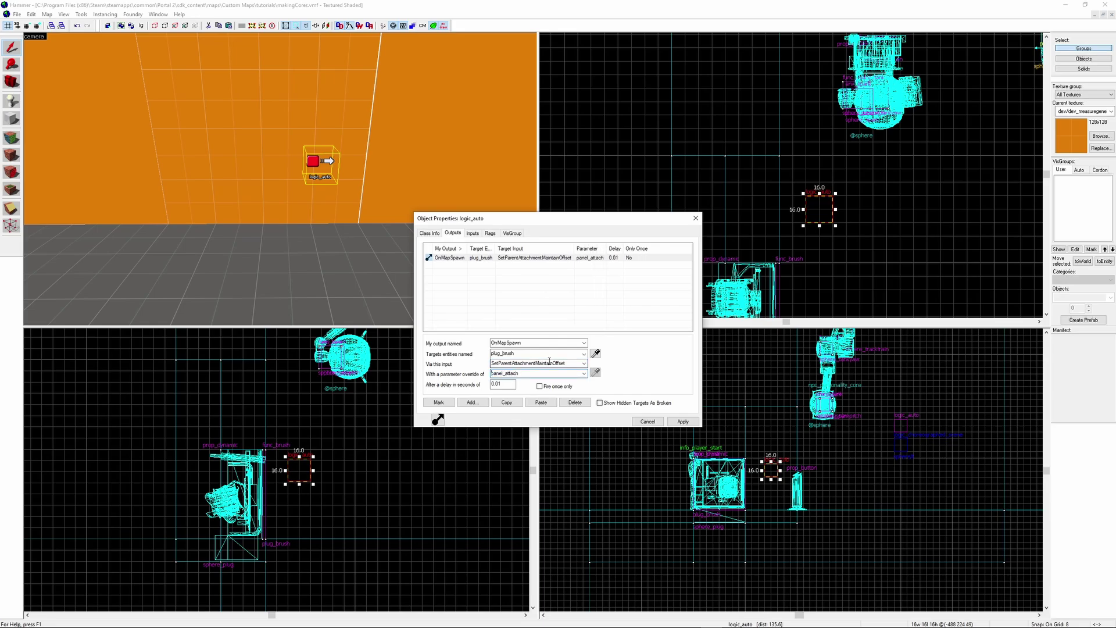
pyautogui.press('Tab')
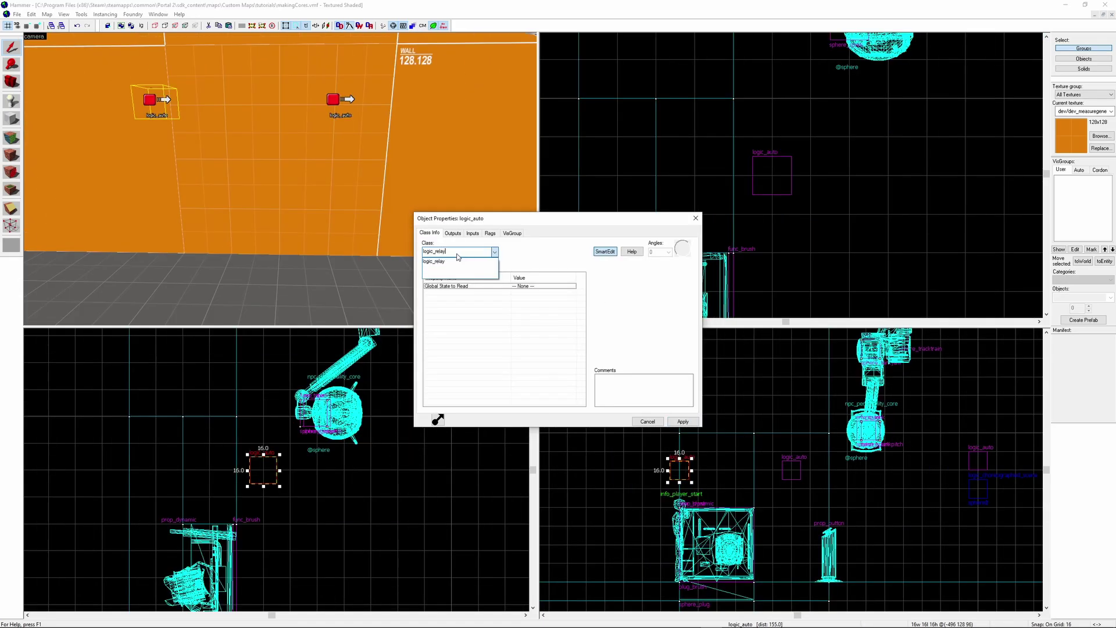
# Create a logic_relay named plug_open_lr
pyautogui.press('Return')
pyautogui.click(629, 276)
pyautogui.write('plug_open_lr')
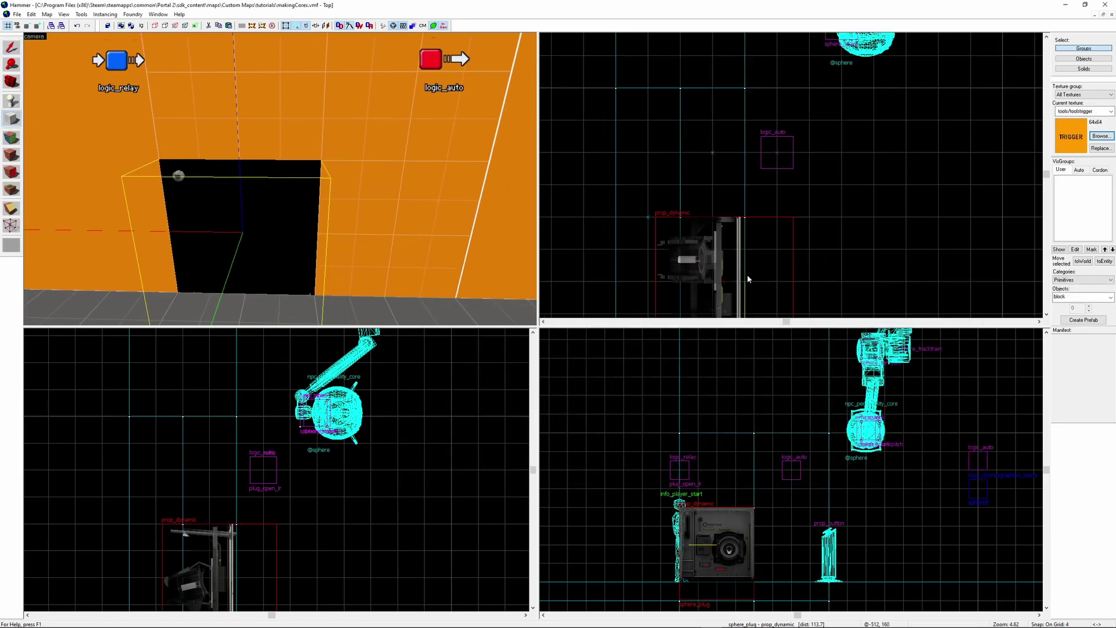
# Build a 32x16 trigger_multiple block before the socket and uncheck its Clients flag
pyautogui.scroll(2, 755, 259)
pyautogui.moveTo(750, 227); pyautogui.dragTo(847, 278)
pyautogui.press('Return')
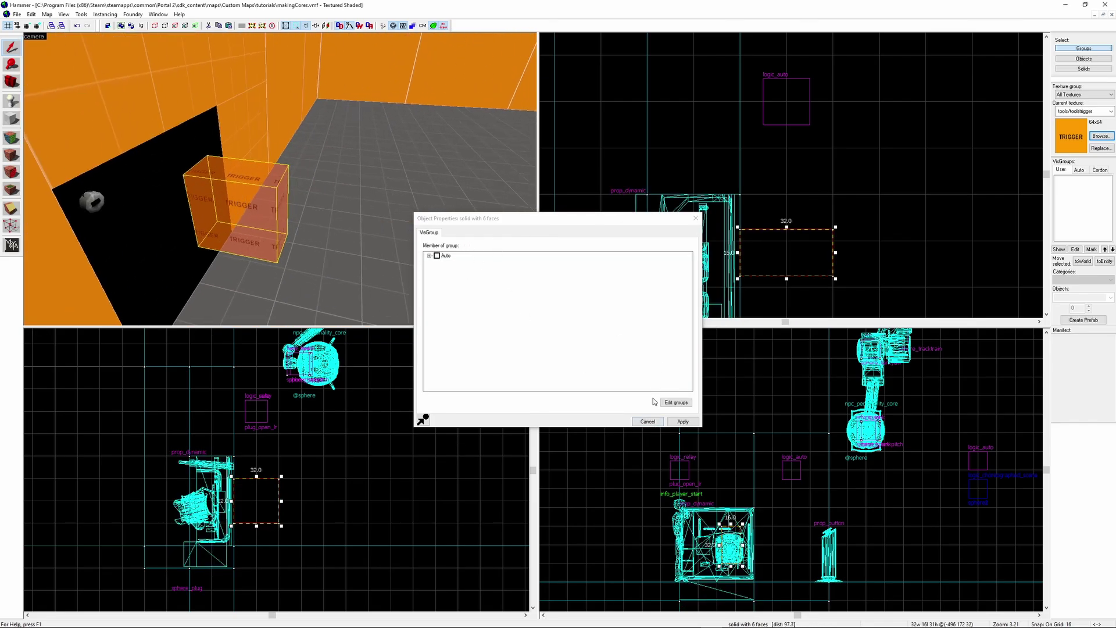
pyautogui.hotkey('ctrl', 't')
pyautogui.write('trigger_multiple')
pyautogui.press('Return')
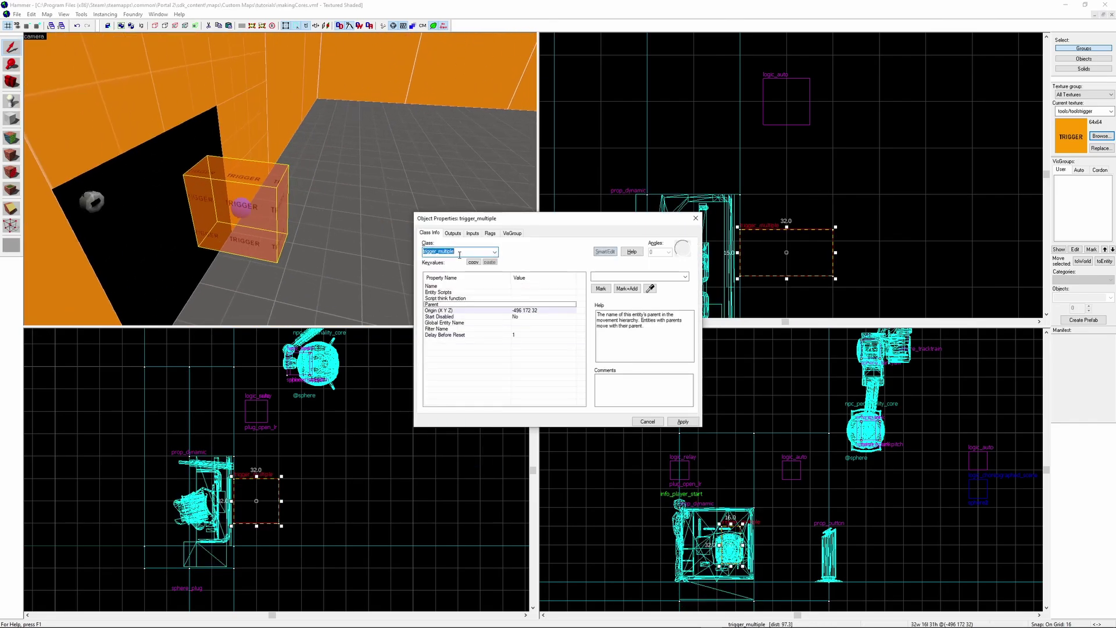
pyautogui.click(490, 233)
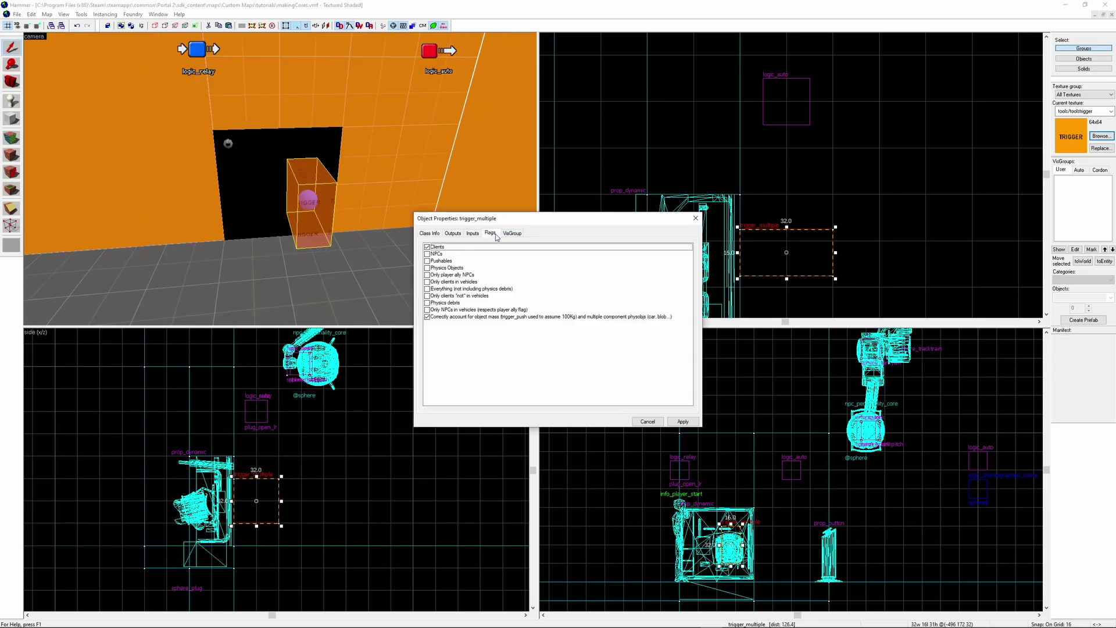
pyautogui.click(428, 247)
# Enable NPCs on the trigger and create a filter_activator_class named sphere_filter
pyautogui.click(428, 254)
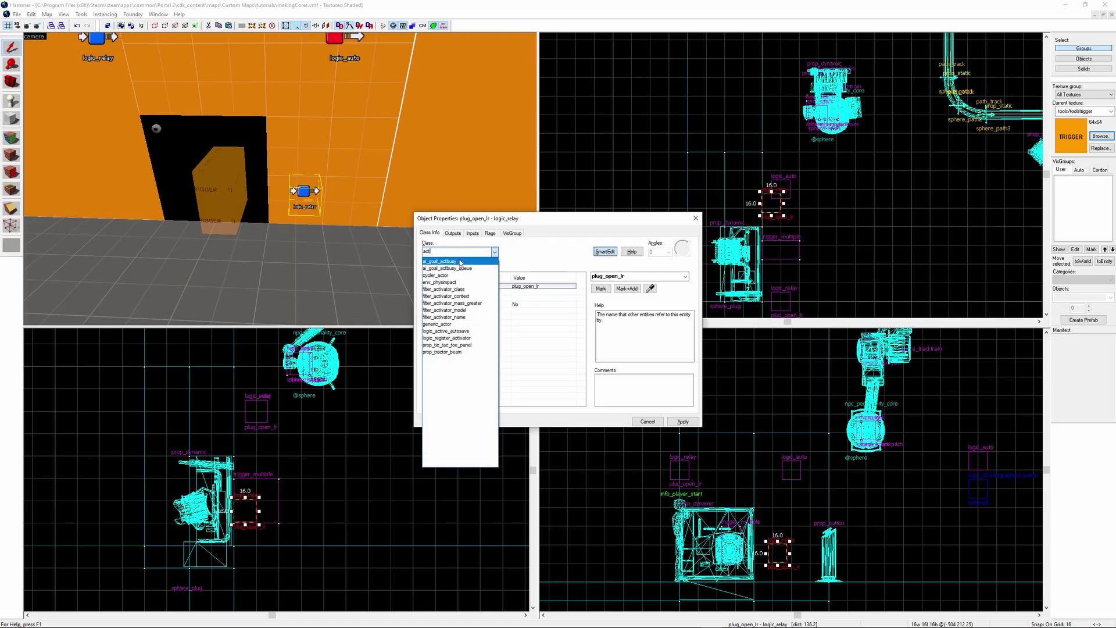
pyautogui.click(446, 289)
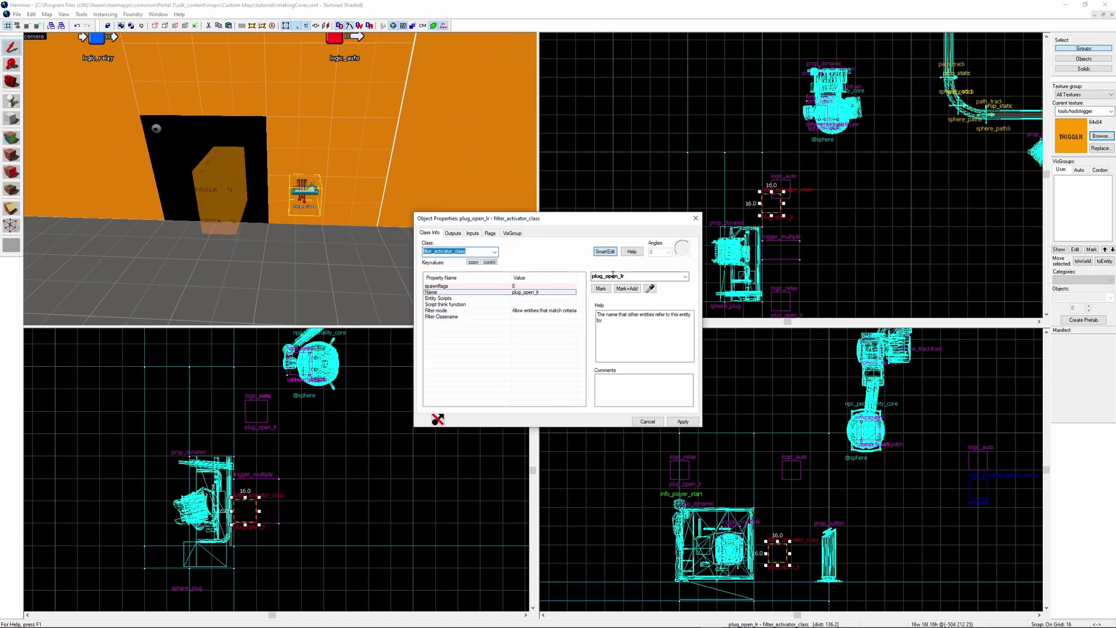
pyautogui.doubleClick(633, 277)
pyautogui.write('plug_class')
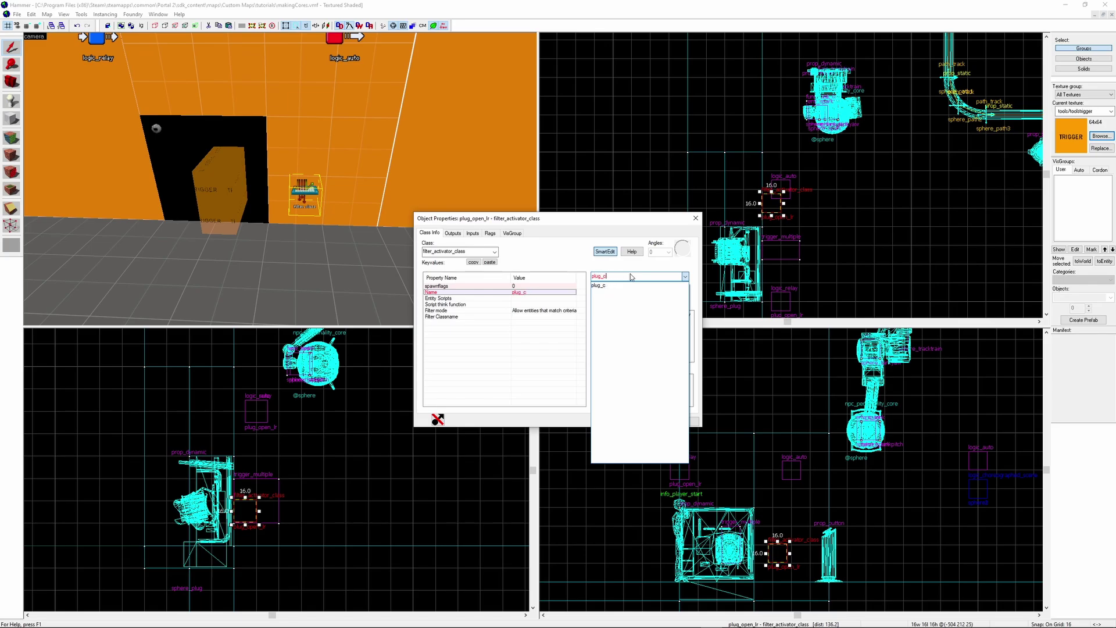
pyautogui.press('Return')
pyautogui.doubleClick(632, 277)
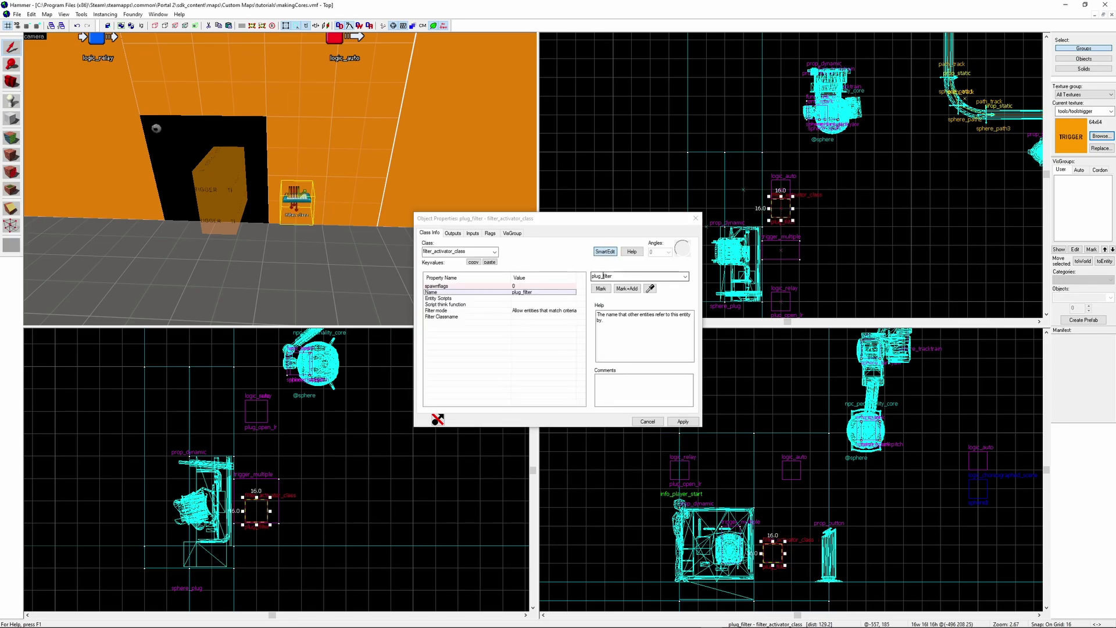
pyautogui.write('sphere_filter')
pyautogui.press('Return')
pyautogui.click(442, 316)
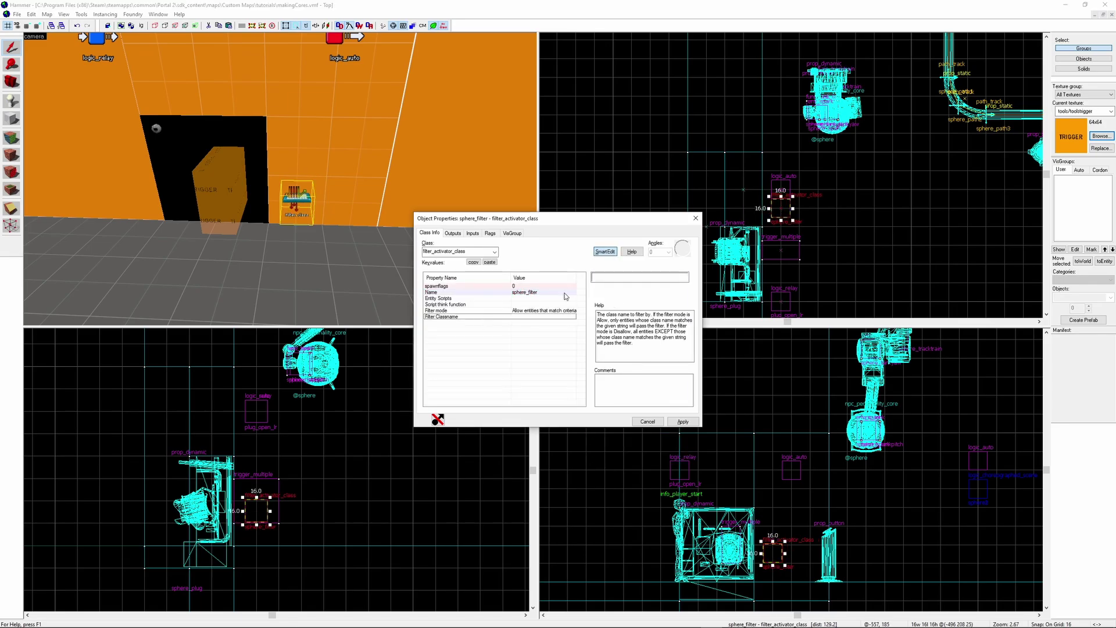
pyautogui.click(163, 115)
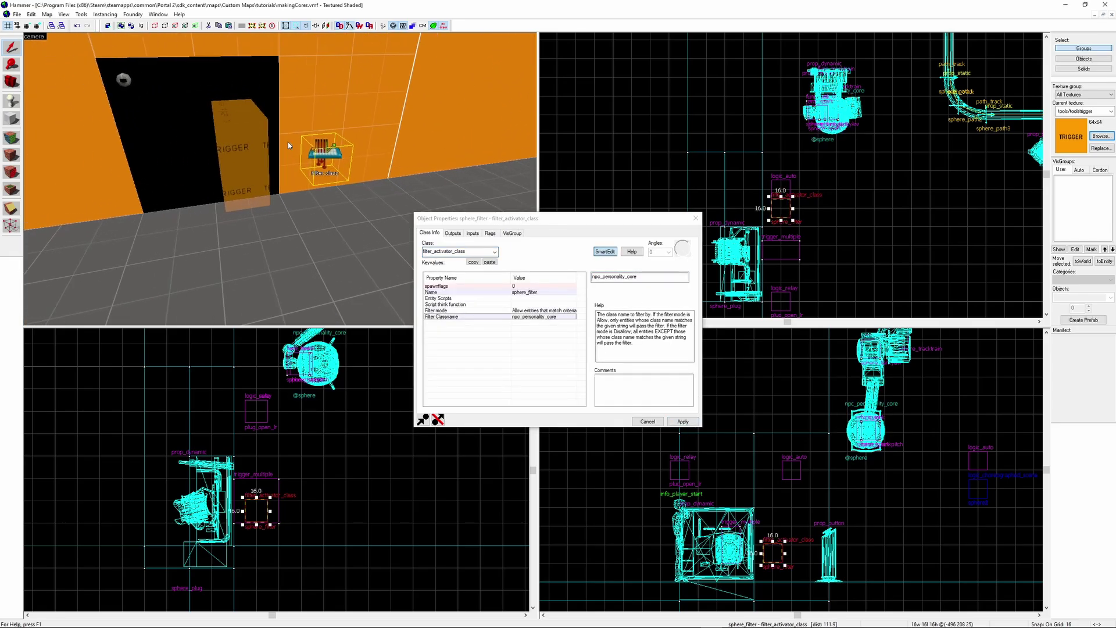
# Set the trigger's Filter Name to sphere_filter
pyautogui.click(238, 145)
pyautogui.click(442, 328)
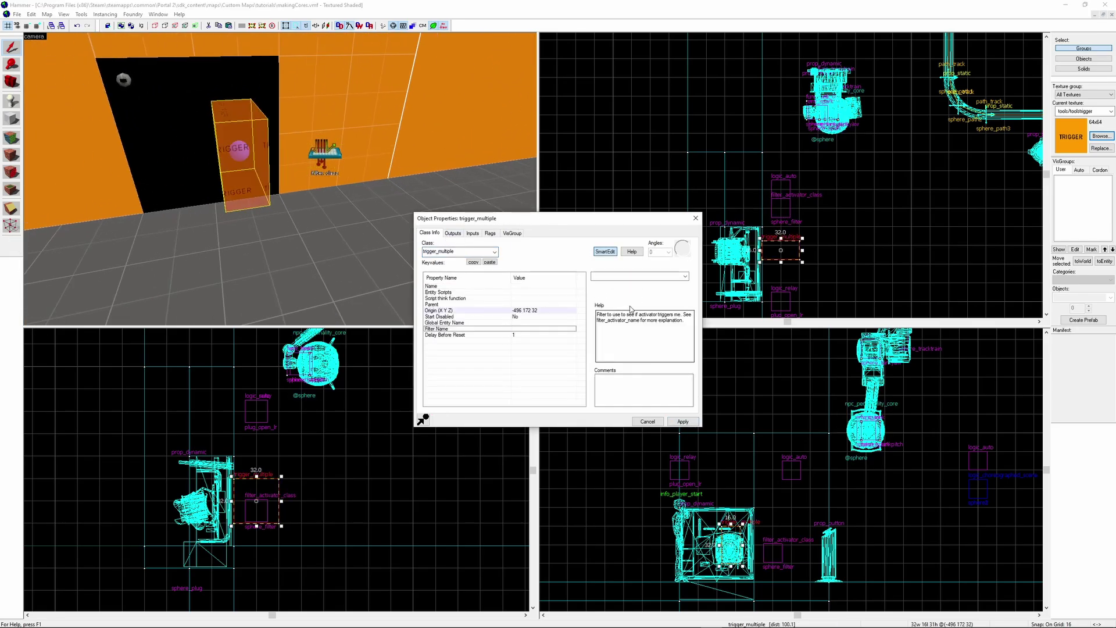
pyautogui.click(685, 276)
pyautogui.click(639, 284)
# Name the trigger sphere_attach_trig, start it disabled, and add the 3-second Enable output
pyautogui.moveTo(279, 151); pyautogui.dragTo(260, 147)
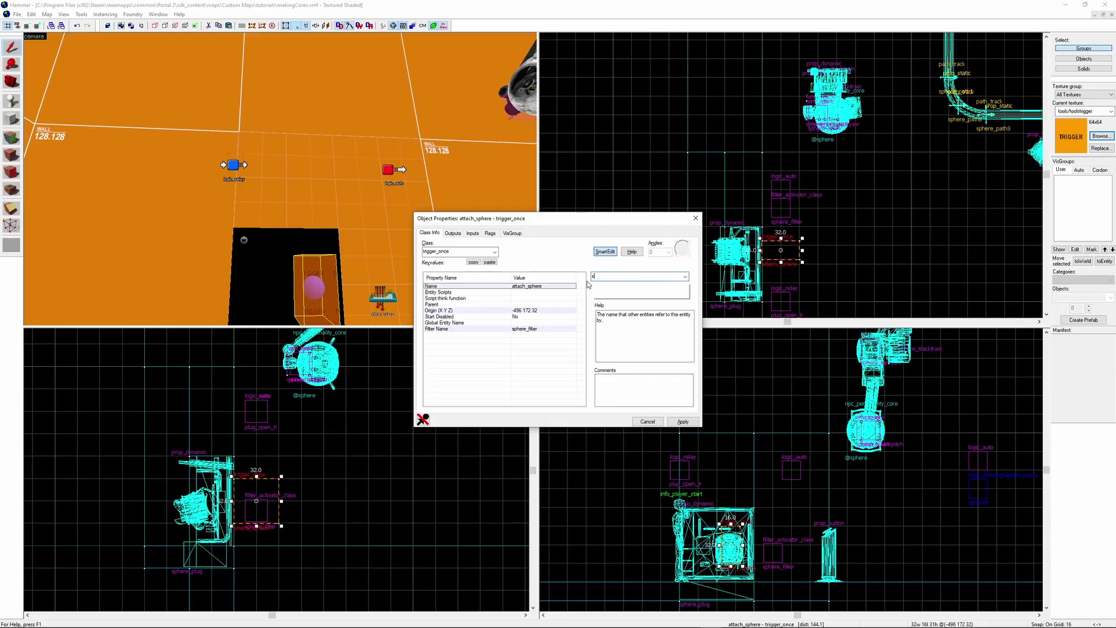
pyautogui.write('sphere_attach_')
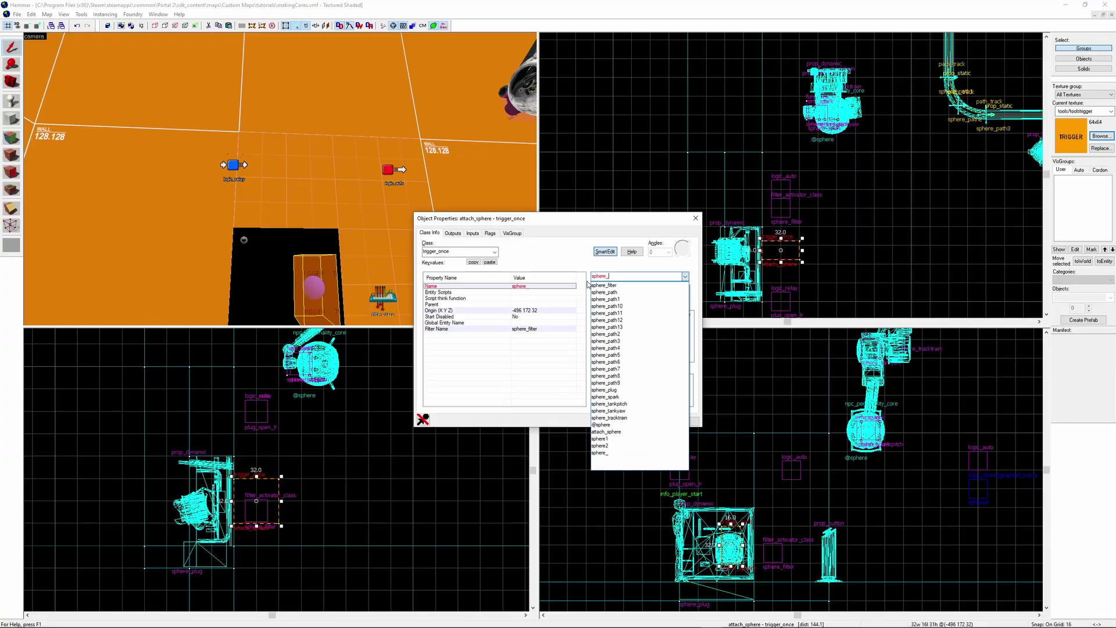
pyautogui.write('trig')
pyautogui.press('Return')
pyautogui.click(528, 316)
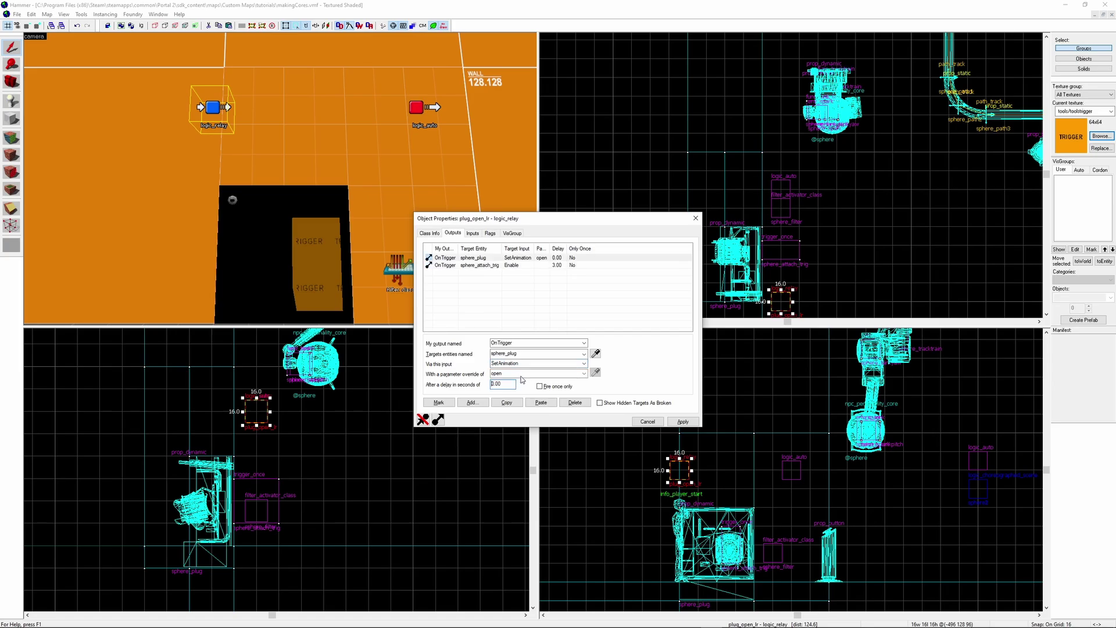
pyautogui.click(280, 179)
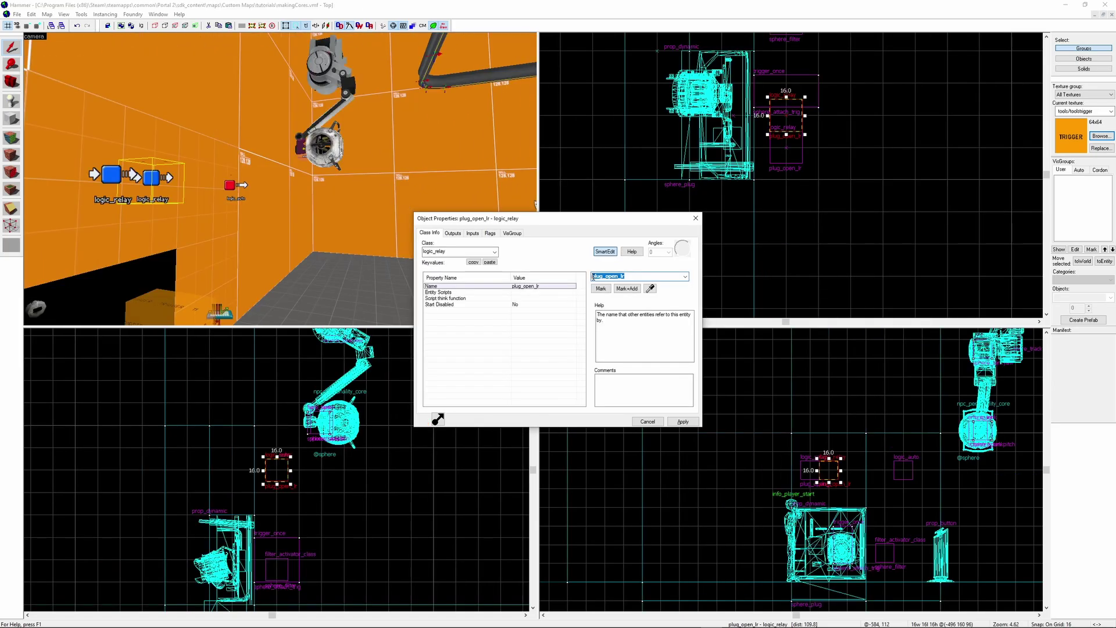
# Name the relay plug_attach_lr and give sphere_attach_trig an OnStartTouch output targeting it
pyautogui.write('plug_attach')
pyautogui.press('Return')
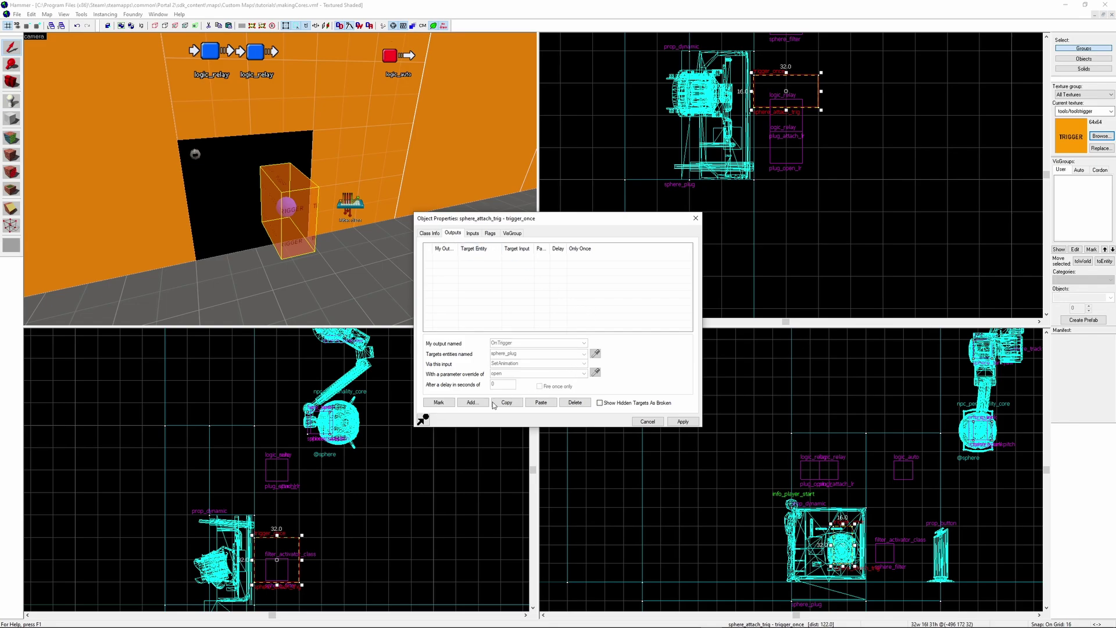
pyautogui.click(486, 402)
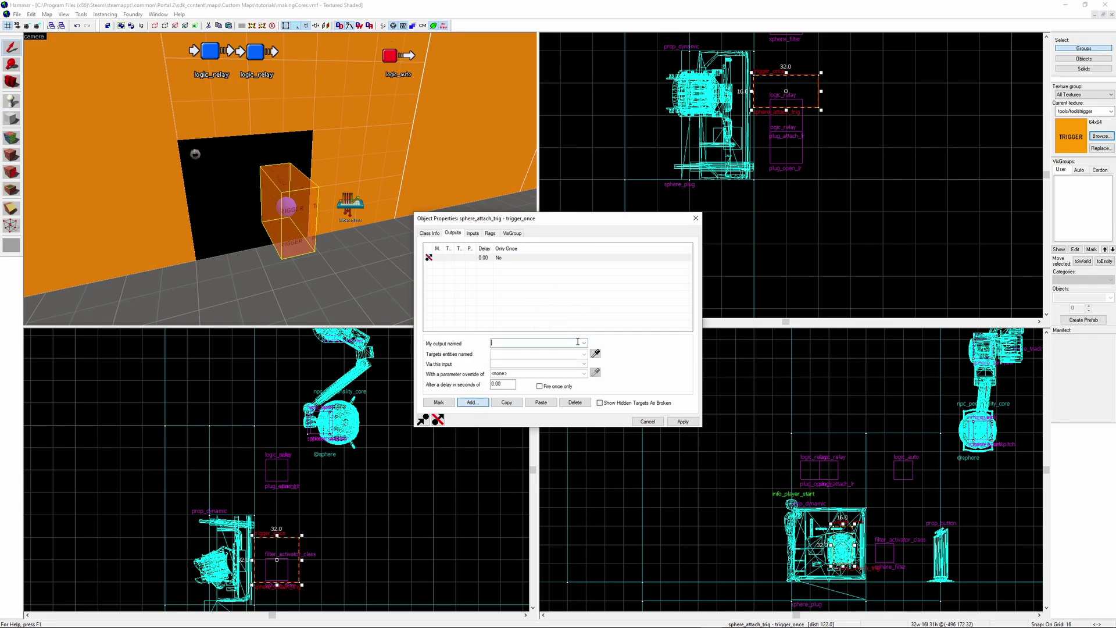
pyautogui.click(583, 343)
pyautogui.click(574, 351)
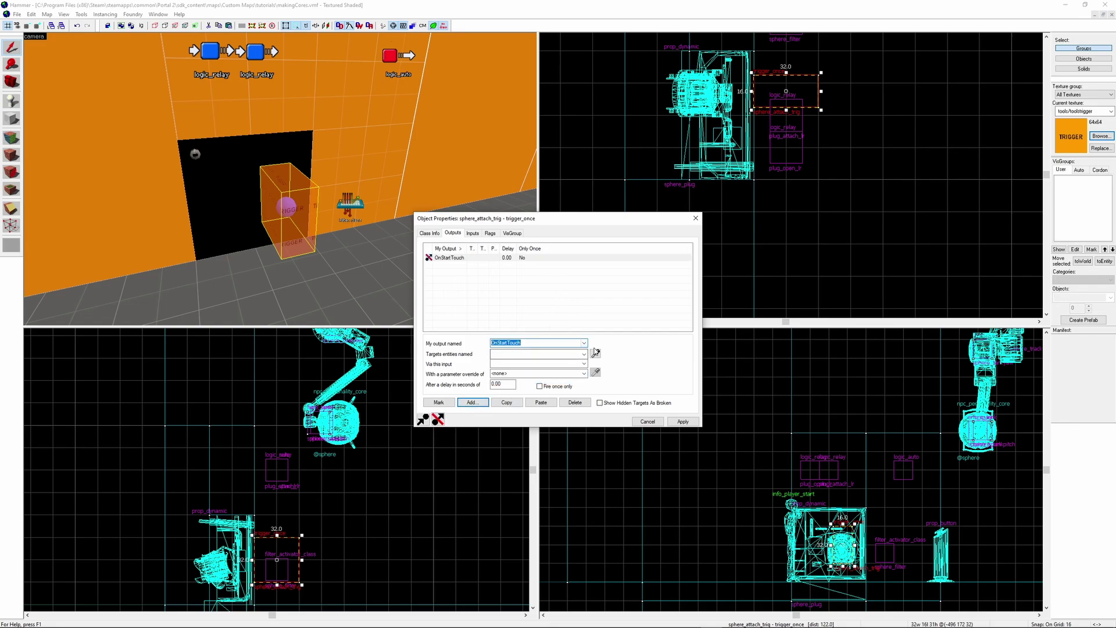
pyautogui.click(596, 353)
pyautogui.click(283, 83)
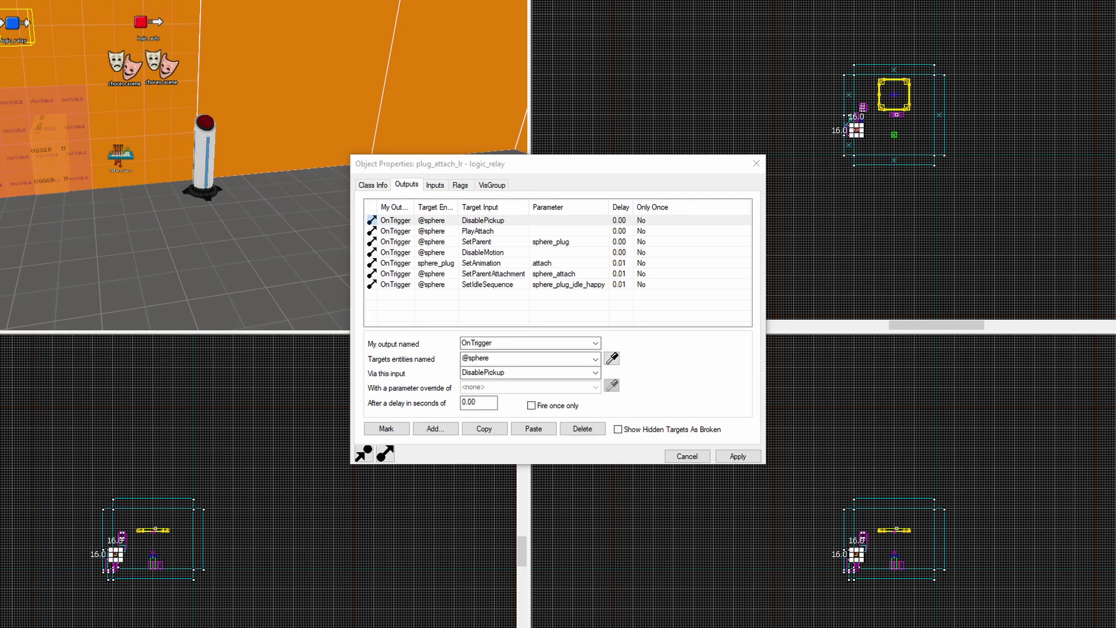
# Select the prop_button to review its OnPressed outputs
pyautogui.click(203, 152)
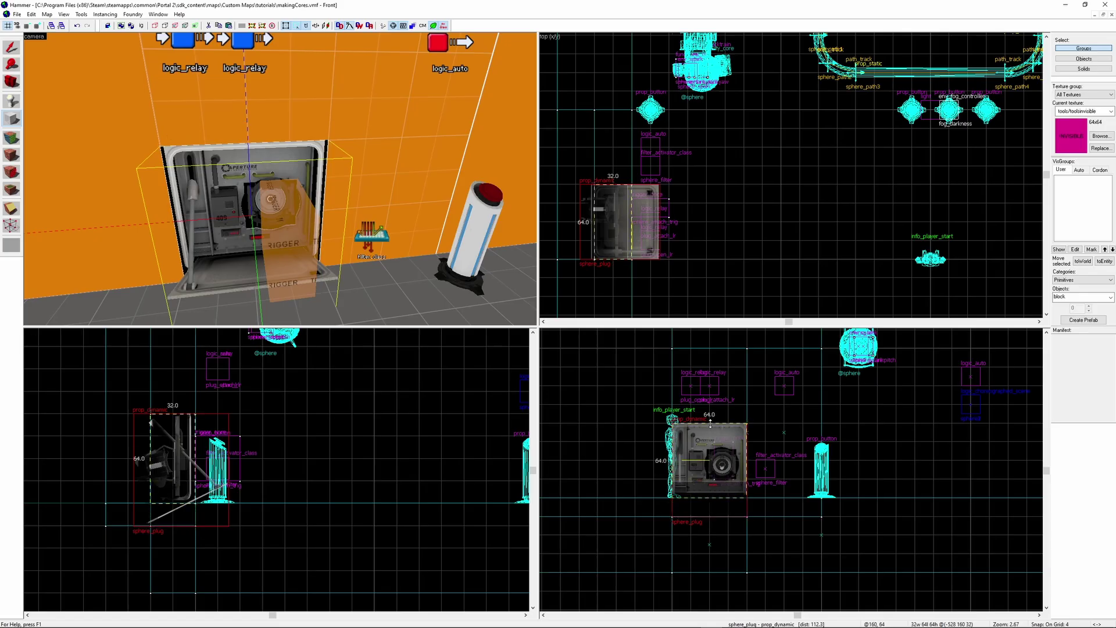
pyautogui.click(280, 179)
pyautogui.press('s')
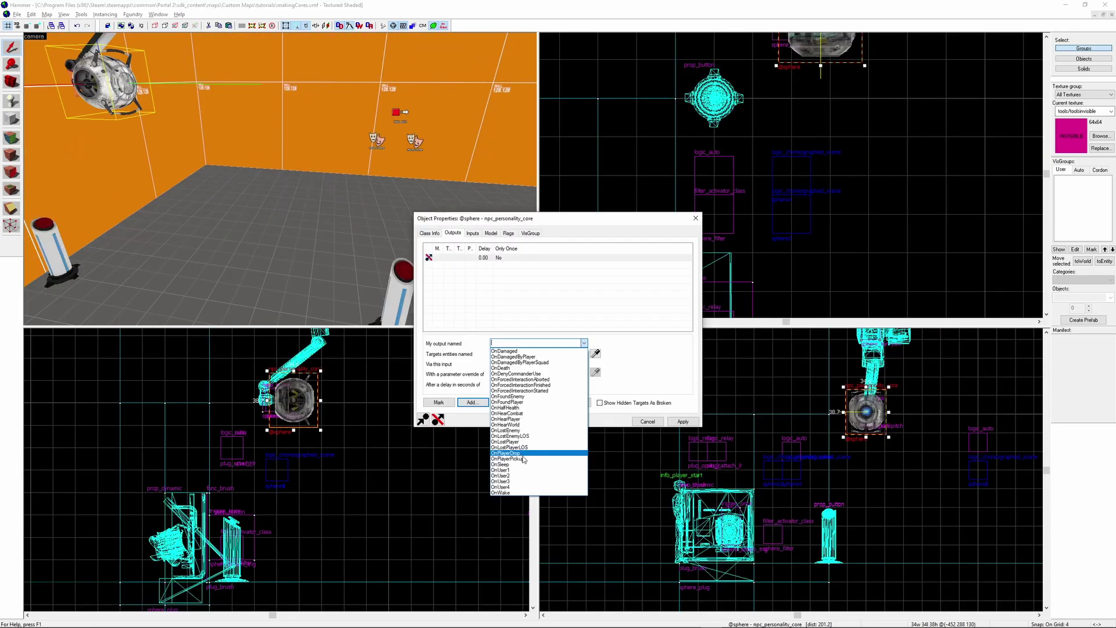
pyautogui.click(538, 450)
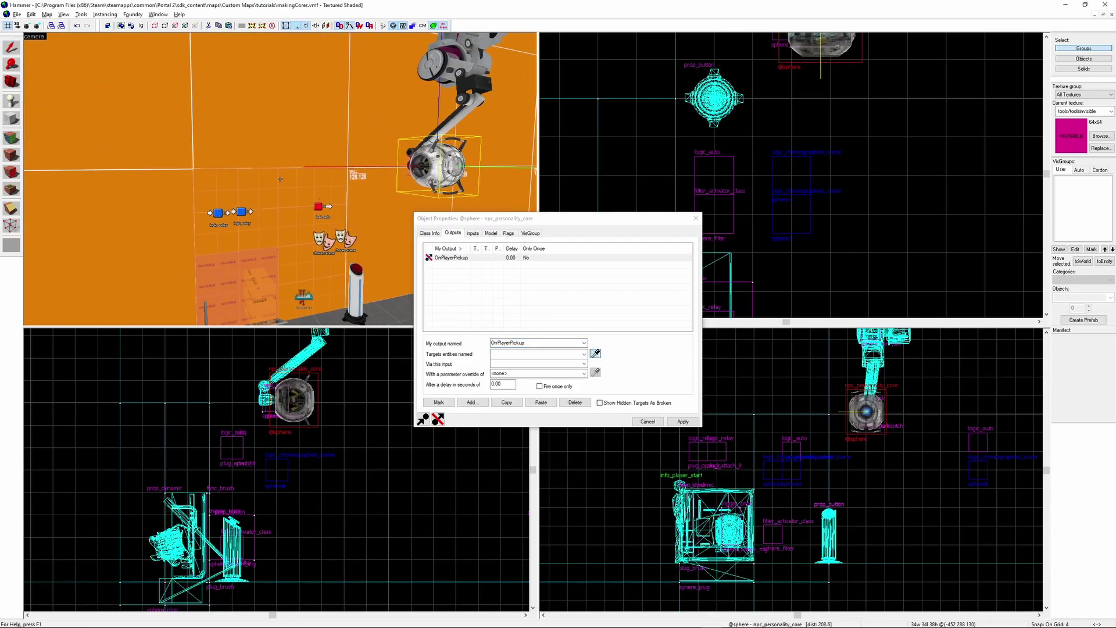
pyautogui.click(535, 353)
pyautogui.write('plug_open_lr')
pyautogui.click(535, 363)
pyautogui.write('Trigger')
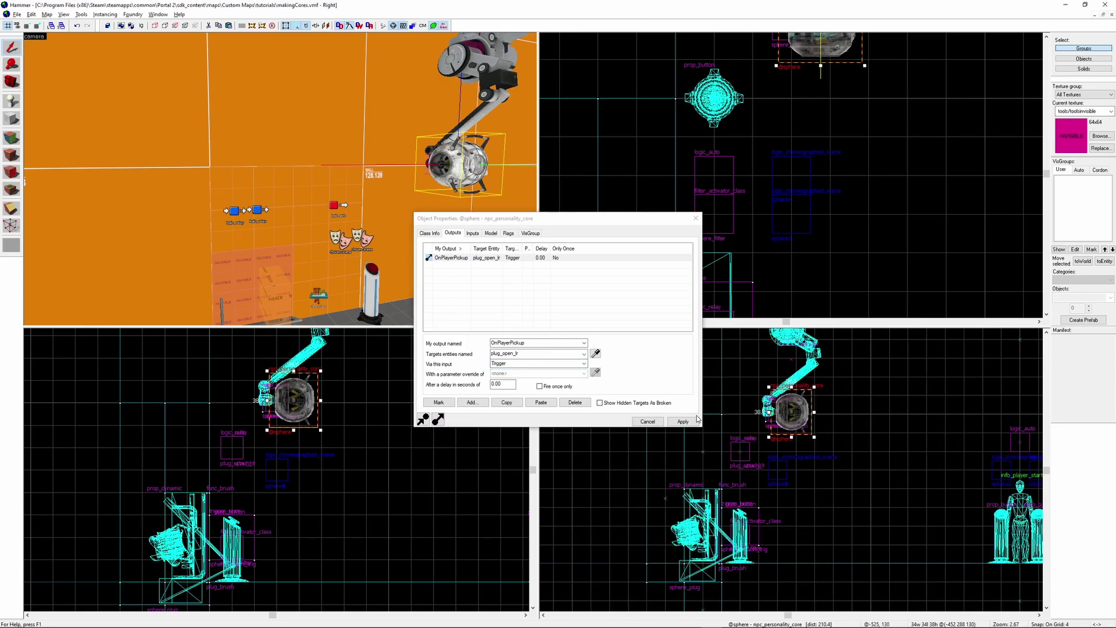
pyautogui.click(693, 421)
# Compile the map and launch it in Portal 2 via Run Map
pyautogui.click(696, 218)
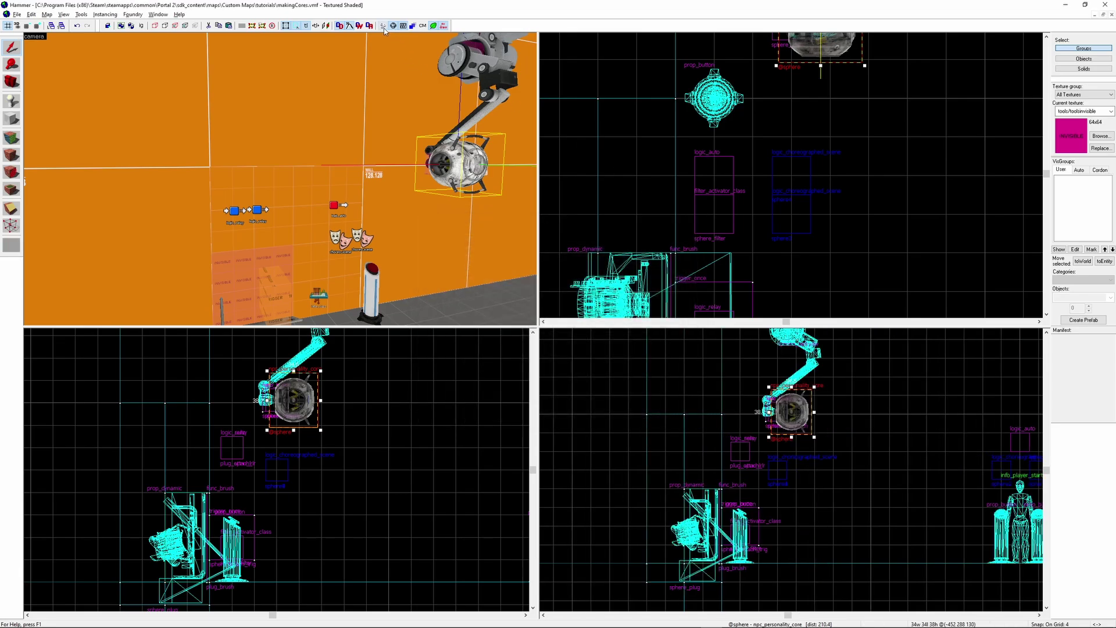
pyautogui.click(382, 25)
pyautogui.click(616, 369)
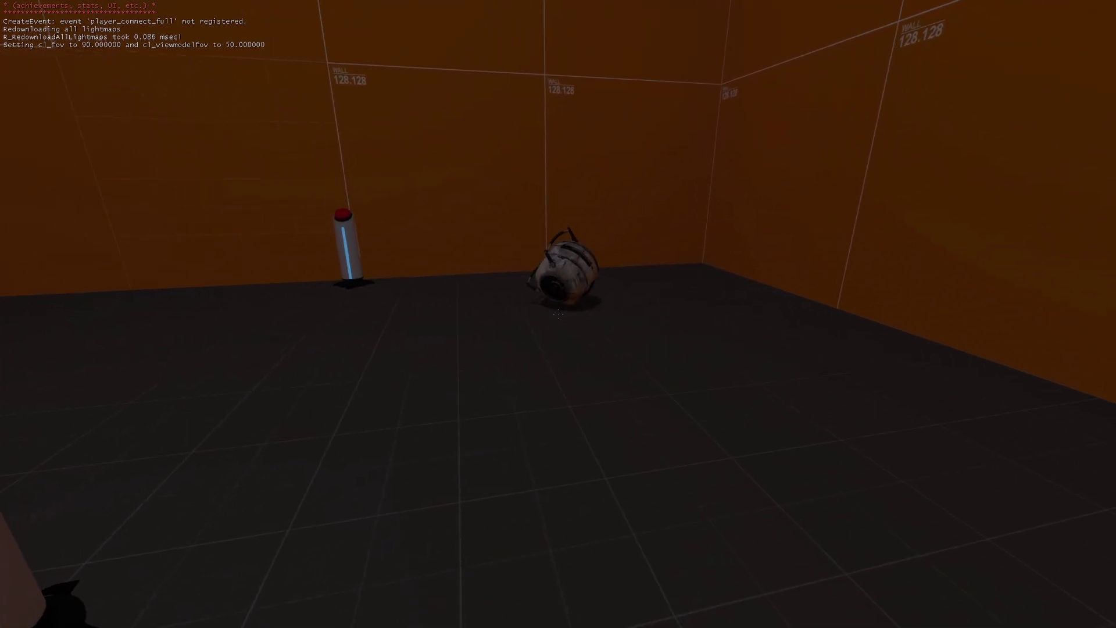
# Carry Wheatley into the wall socket, pull him back out, and drop him
pyautogui.press('w')
pyautogui.press('e')
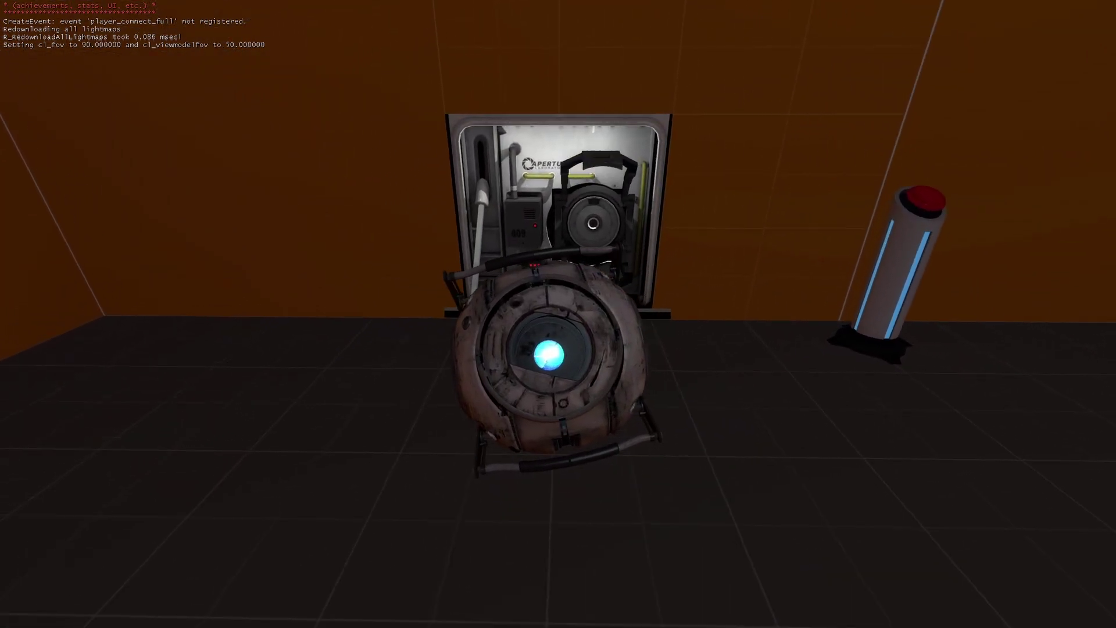
pyautogui.press('w')
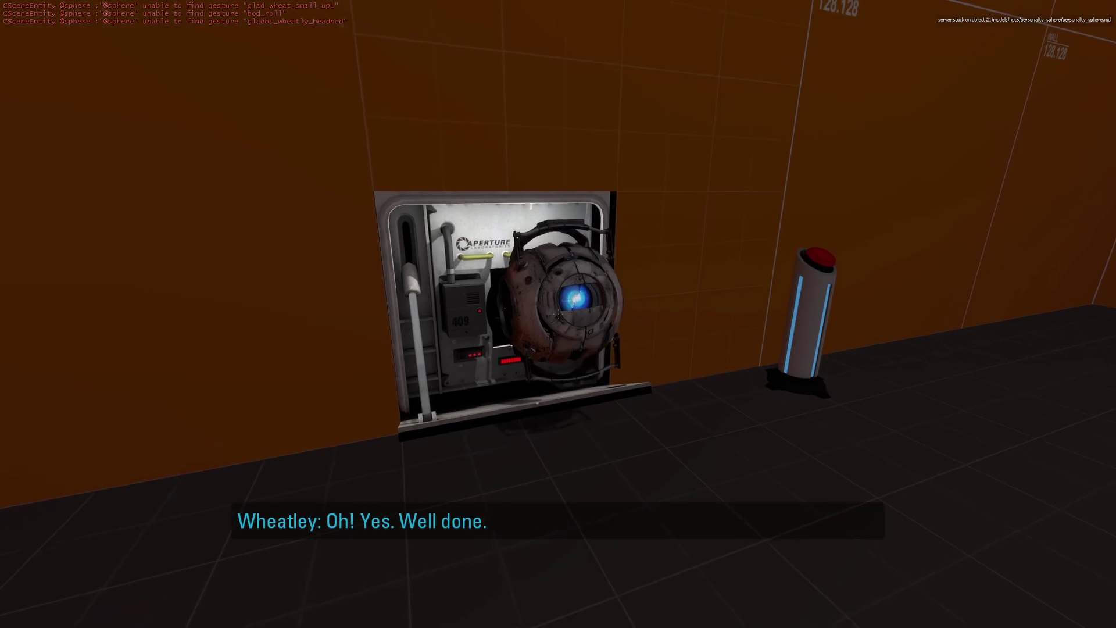
pyautogui.press('s')
pyautogui.press('w')
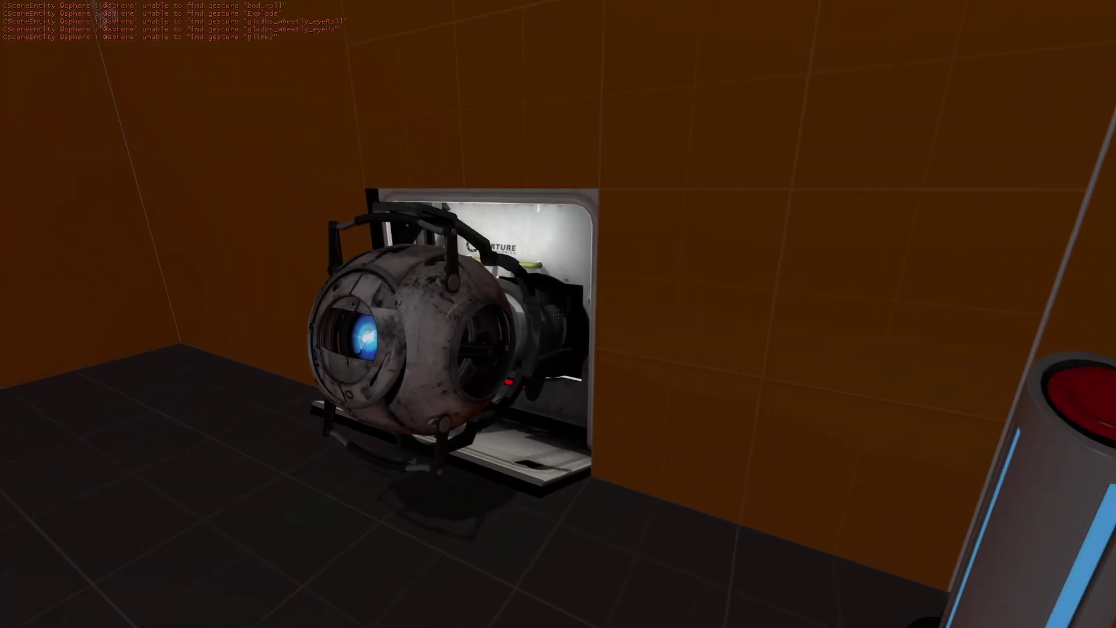
pyautogui.press('e')
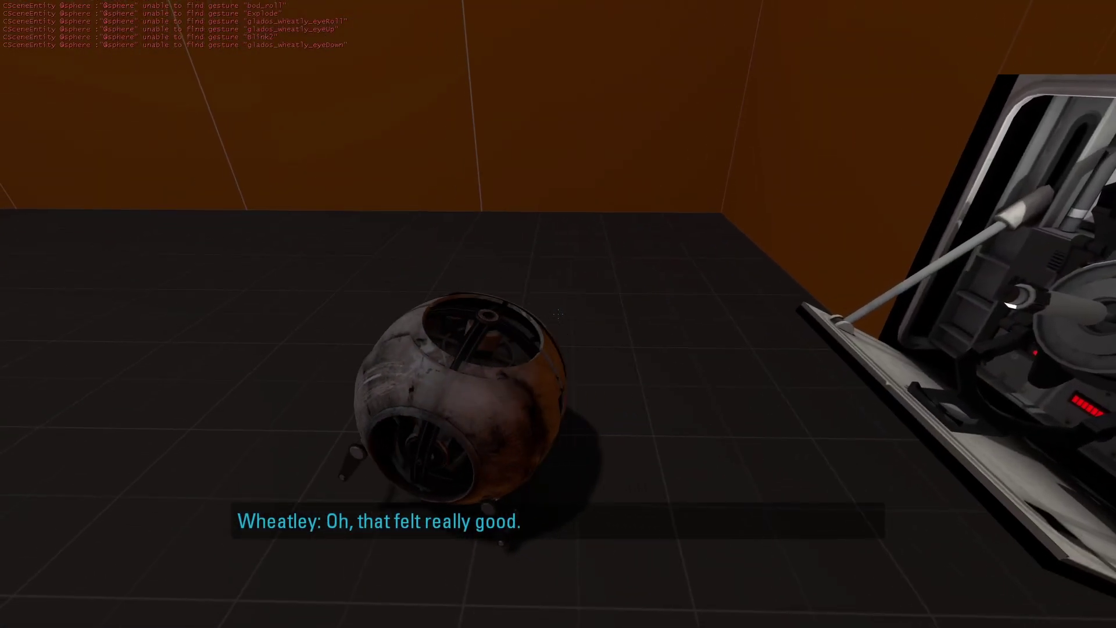
# Reload the map and walk back toward the button pedestals and Wheatley
pyautogui.press('s')
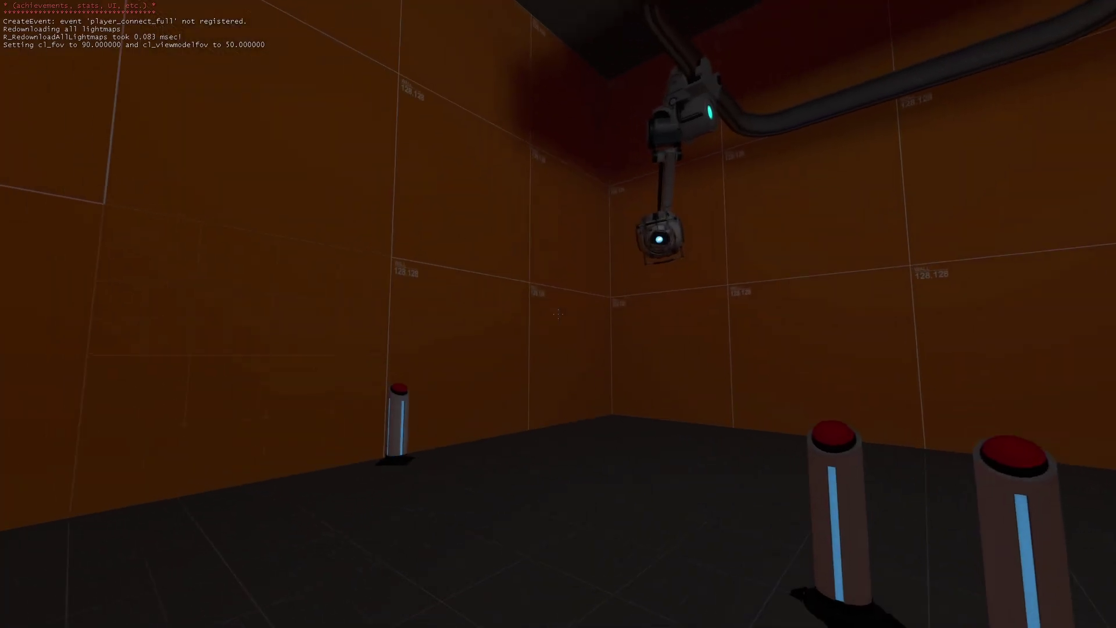
pyautogui.press('s')
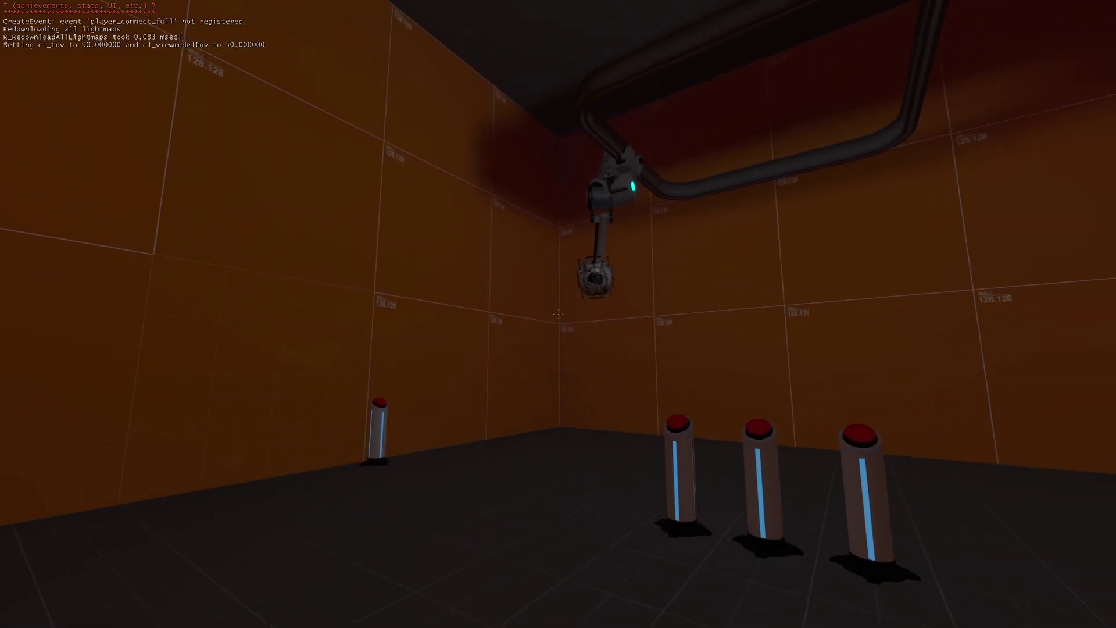
pyautogui.press('w')
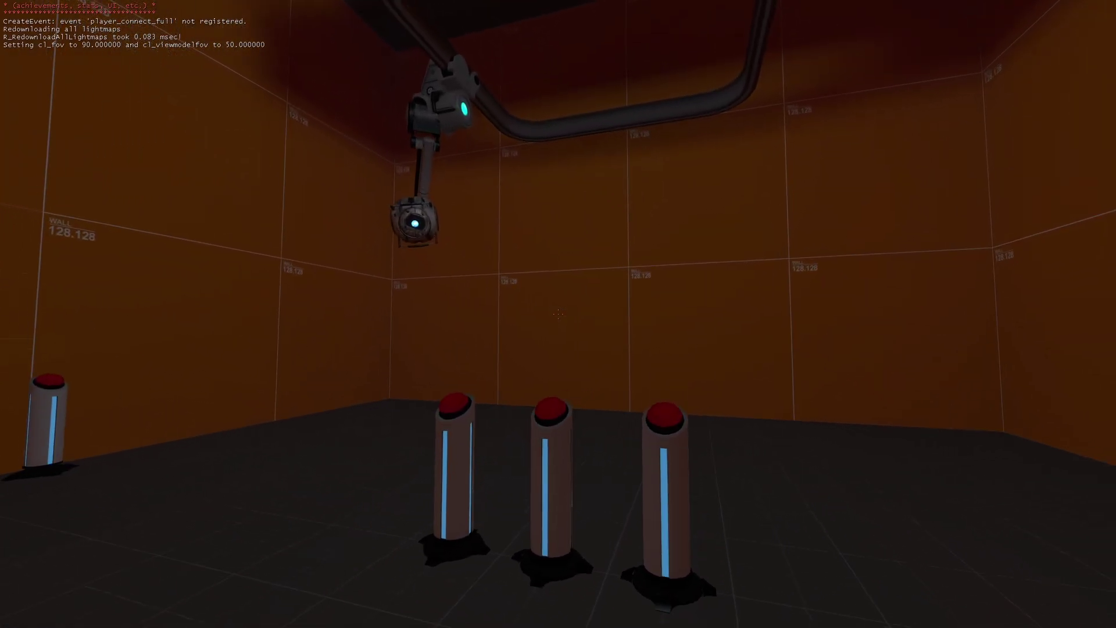